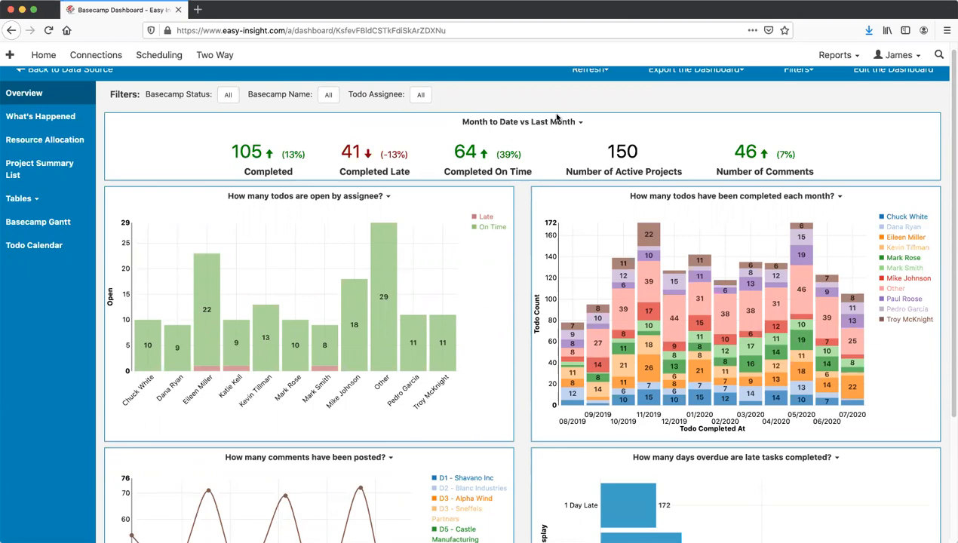
{"action": "scroll", "coordinate": [543, 113], "scroll_direction": "up", "scroll_amount": 1}
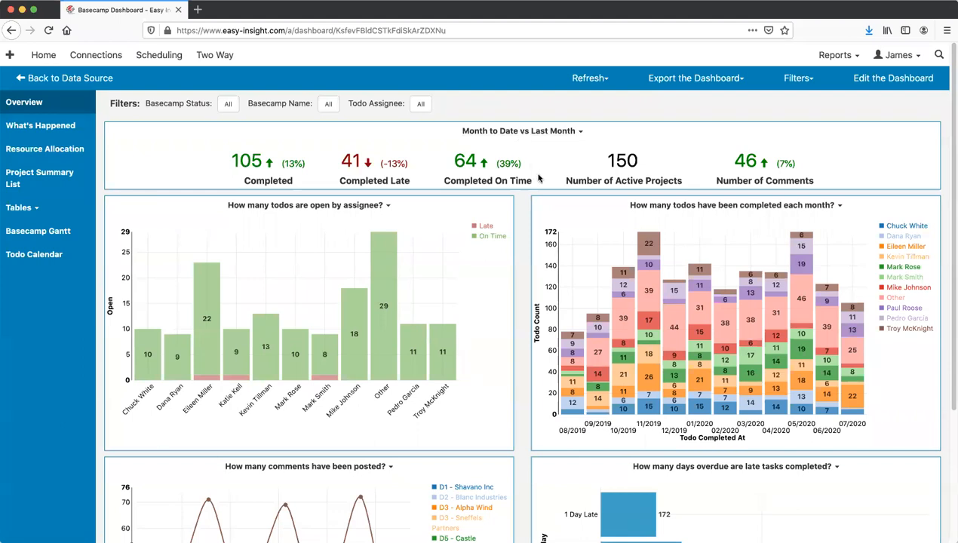
{"action": "scroll", "coordinate": [539, 177], "scroll_direction": "down", "scroll_amount": 1}
{"action": "scroll", "coordinate": [539, 176], "scroll_direction": "down", "scroll_amount": 1}
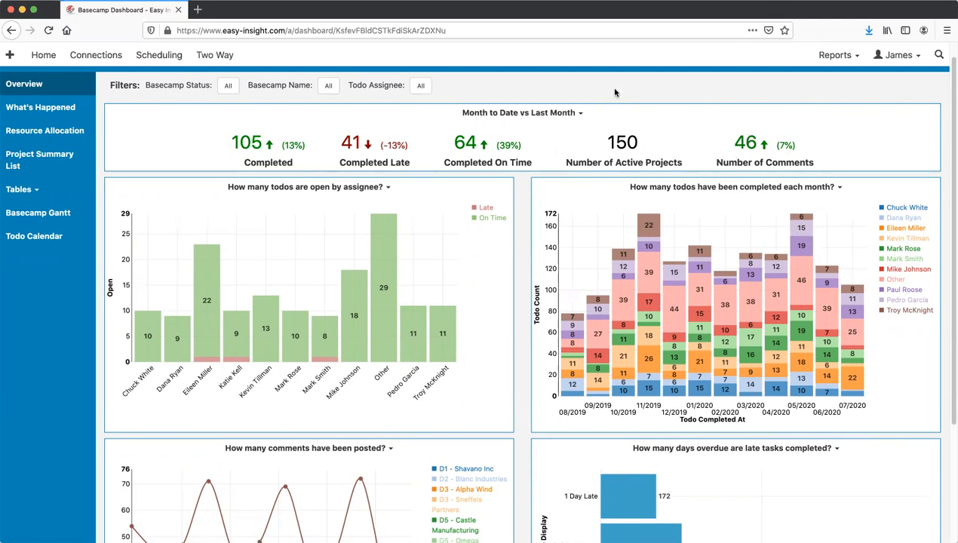
{"action": "mouse_move", "coordinate": [508, 143]}
{"action": "scroll", "coordinate": [517, 128], "scroll_direction": "down", "scroll_amount": 1}
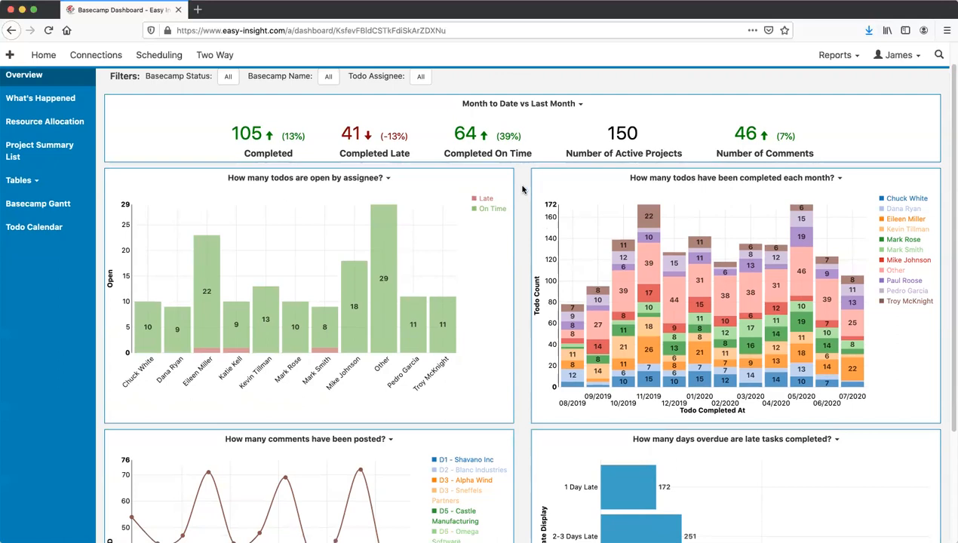
{"action": "scroll", "coordinate": [525, 188], "scroll_direction": "down", "scroll_amount": 2}
{"action": "scroll", "coordinate": [522, 191], "scroll_direction": "down", "scroll_amount": 2}
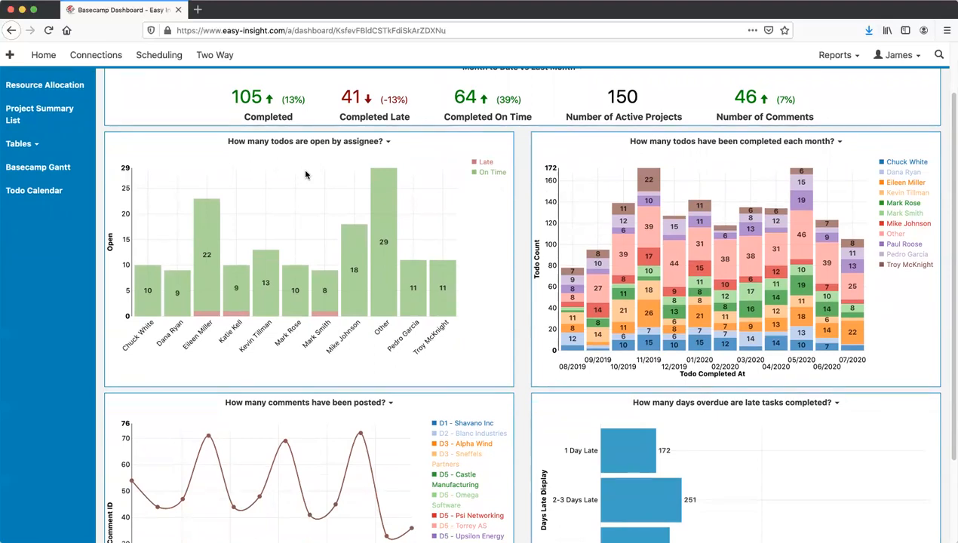
{"action": "mouse_move", "coordinate": [335, 278]}
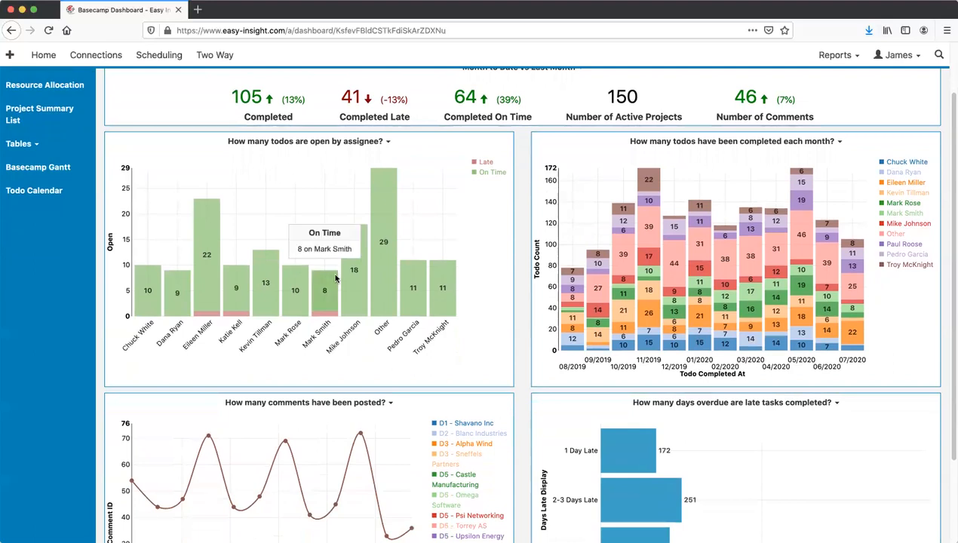
{"action": "mouse_move", "coordinate": [326, 315]}
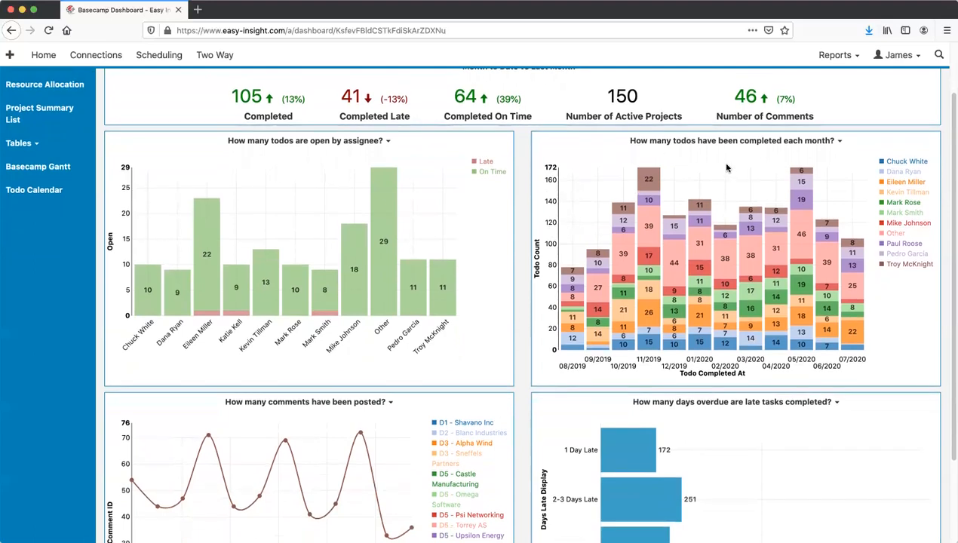
{"action": "scroll", "coordinate": [724, 162], "scroll_direction": "down", "scroll_amount": 1}
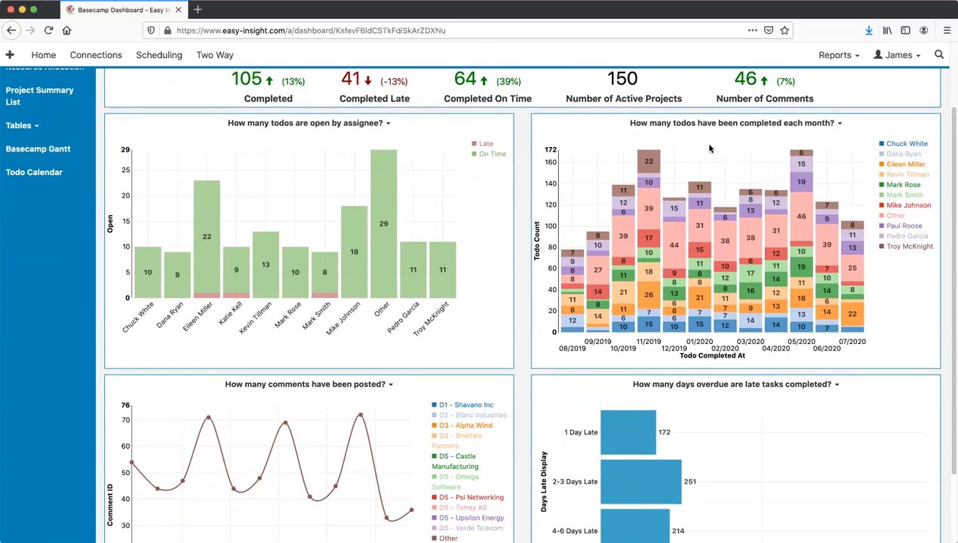
{"action": "mouse_move", "coordinate": [671, 209]}
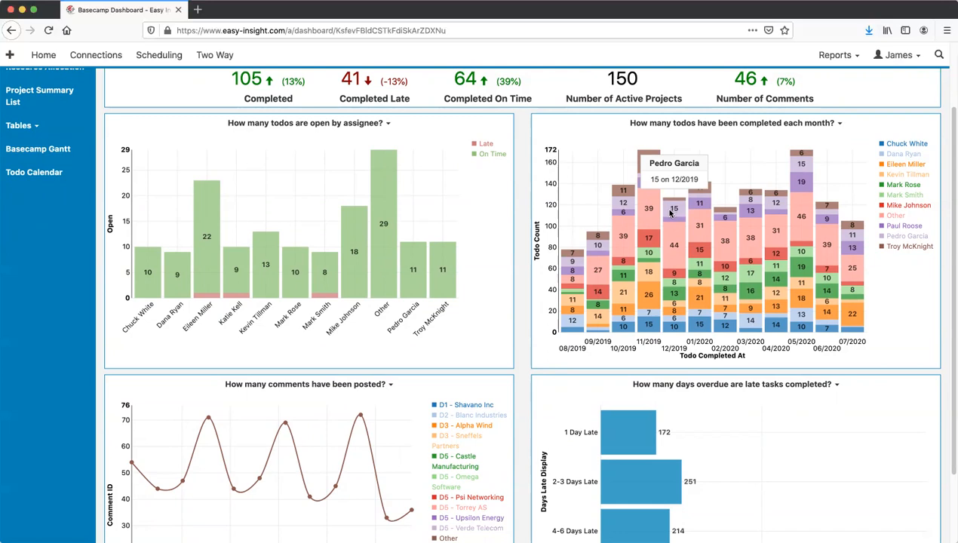
{"action": "left_click", "coordinate": [663, 211]}
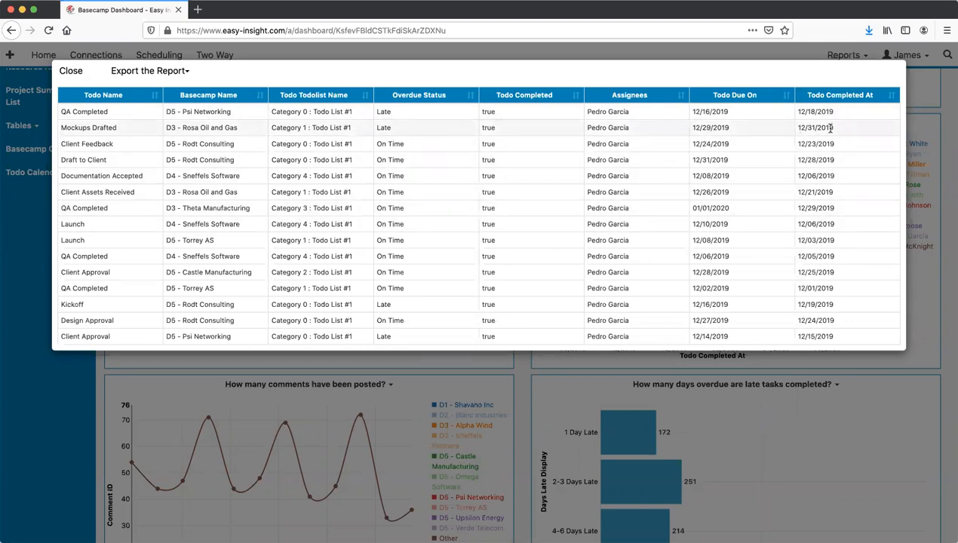
{"action": "left_click", "coordinate": [79, 75]}
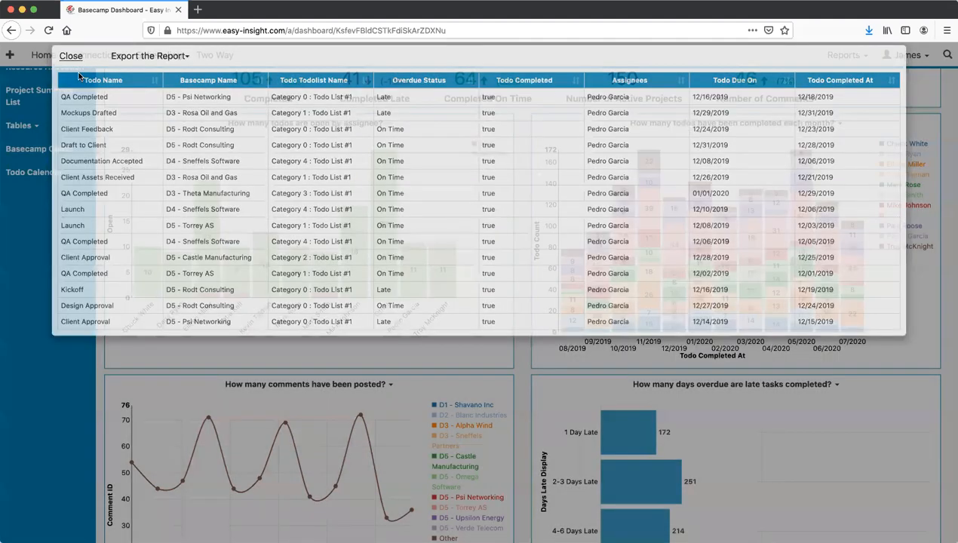
- Review the Basecamp Status, Basecamp Name and Todo Assignee filter choices without changing them
{"action": "scroll", "coordinate": [525, 175], "scroll_direction": "up", "scroll_amount": 3}
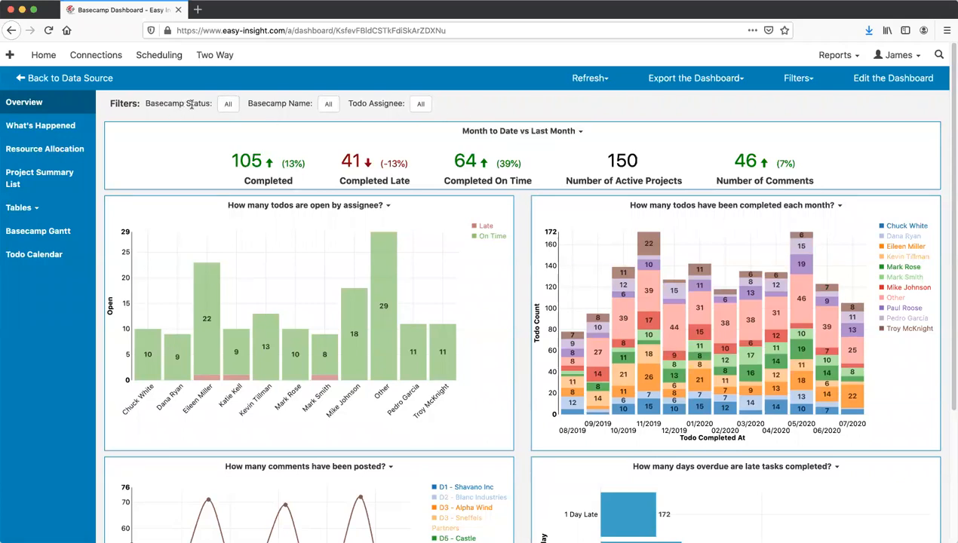
{"action": "left_click", "coordinate": [227, 103]}
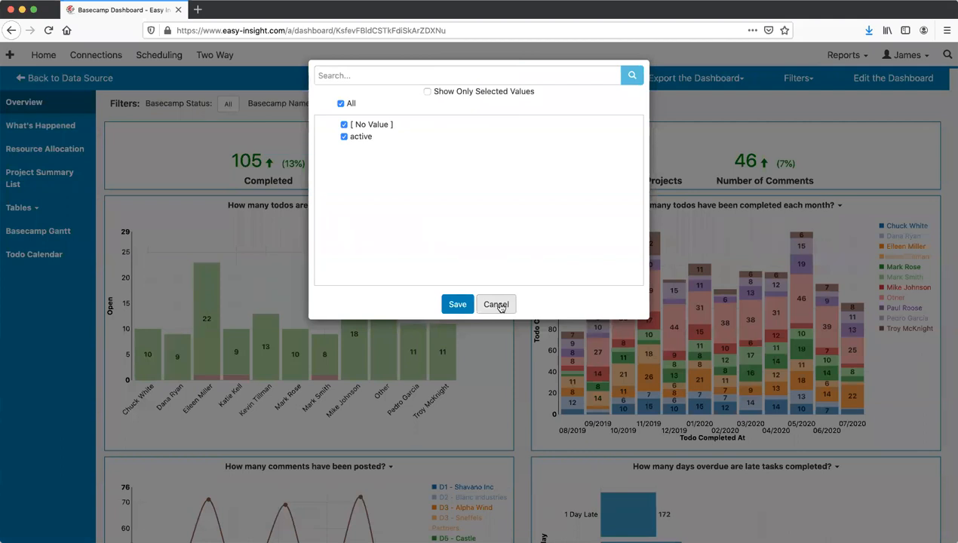
{"action": "left_click", "coordinate": [498, 305]}
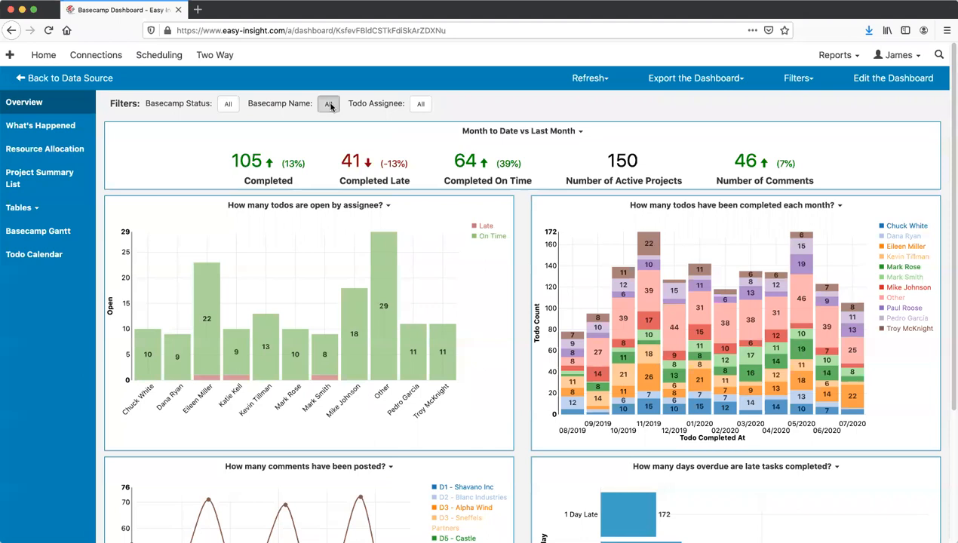
{"action": "left_click", "coordinate": [330, 105]}
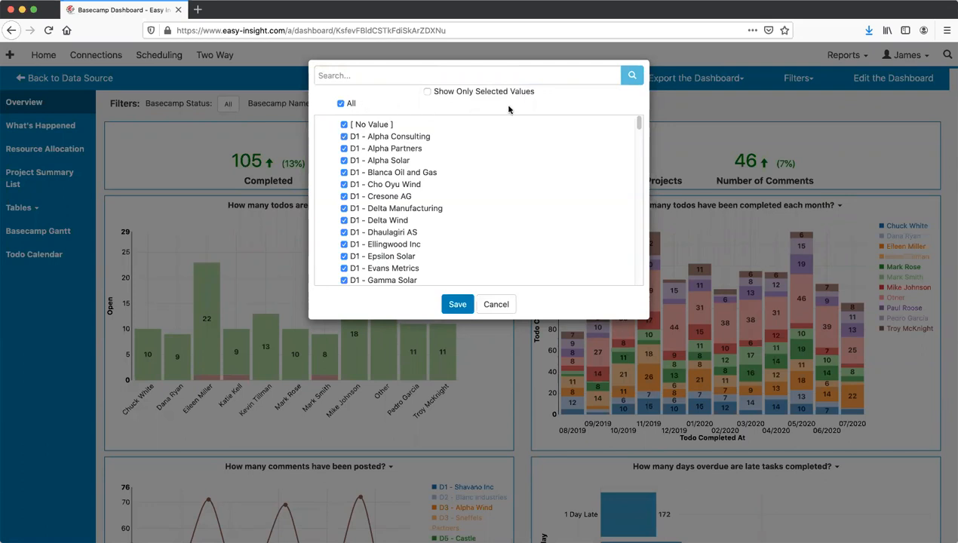
{"action": "left_click", "coordinate": [496, 305]}
{"action": "left_click", "coordinate": [420, 104]}
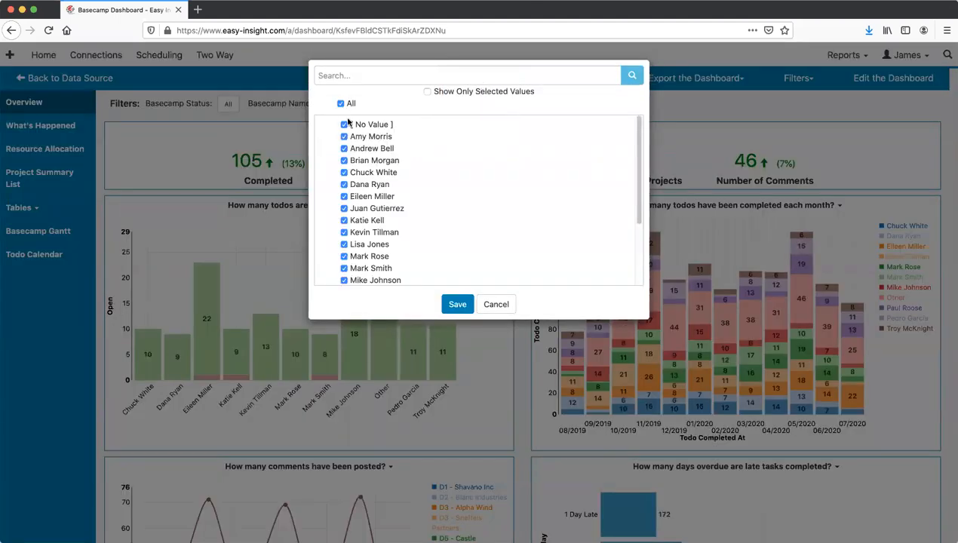
{"action": "scroll", "coordinate": [349, 132], "scroll_direction": "down", "scroll_amount": 1}
{"action": "scroll", "coordinate": [350, 132], "scroll_direction": "down", "scroll_amount": 1}
{"action": "scroll", "coordinate": [343, 151], "scroll_direction": "up", "scroll_amount": 2}
{"action": "left_click", "coordinate": [496, 306]}
- Switch to the What's Happened dashboard
{"action": "scroll", "coordinate": [522, 305], "scroll_direction": "down", "scroll_amount": 3}
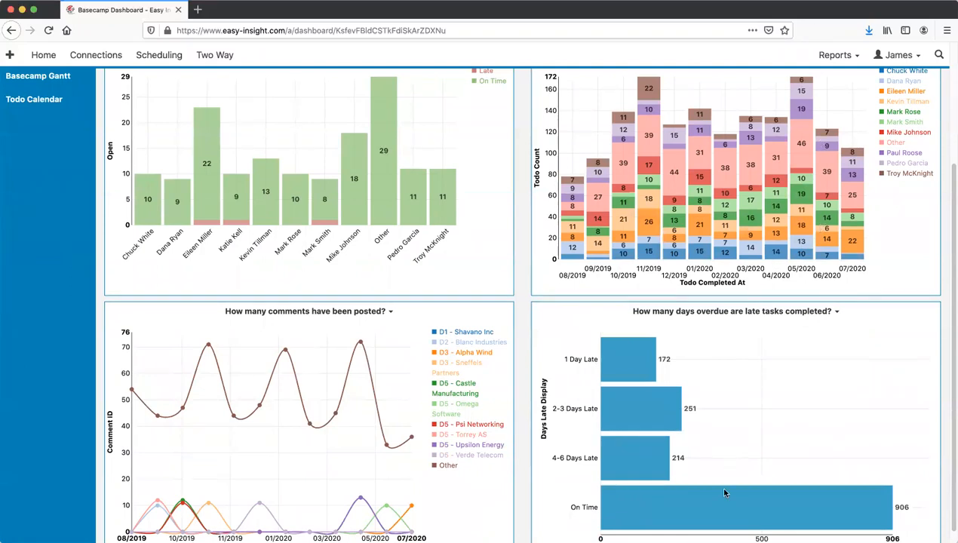
{"action": "mouse_move", "coordinate": [721, 512]}
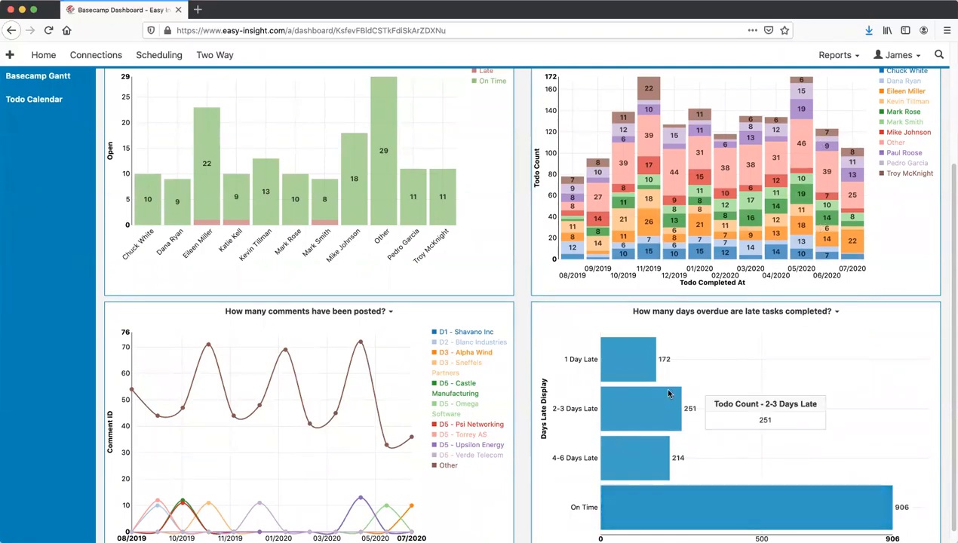
{"action": "mouse_move", "coordinate": [611, 359]}
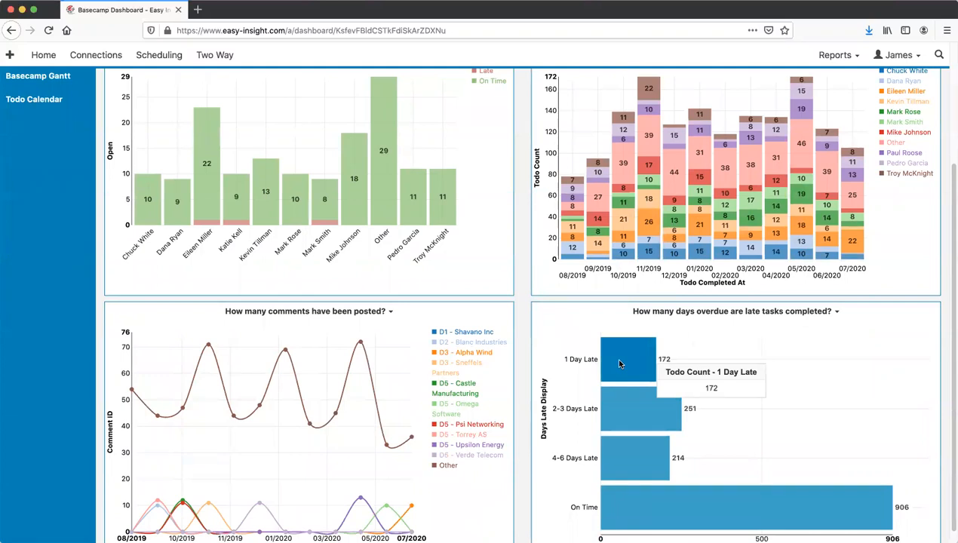
{"action": "mouse_move", "coordinate": [638, 469]}
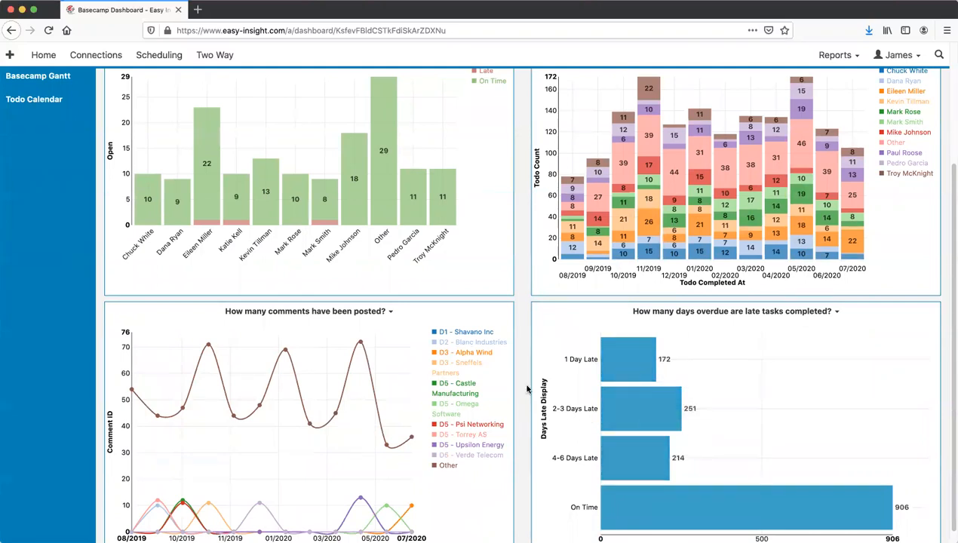
{"action": "scroll", "coordinate": [526, 389], "scroll_direction": "up", "scroll_amount": 5}
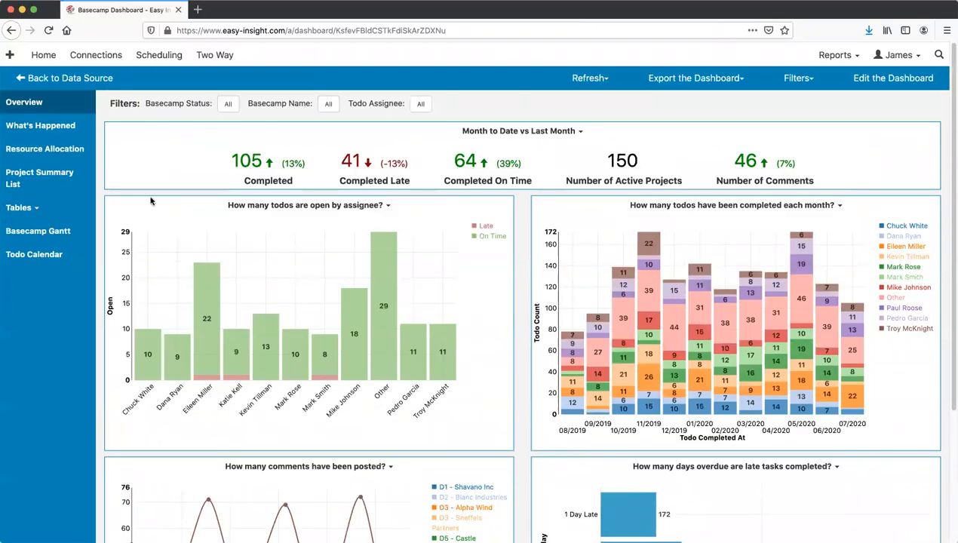
{"action": "left_click", "coordinate": [54, 127]}
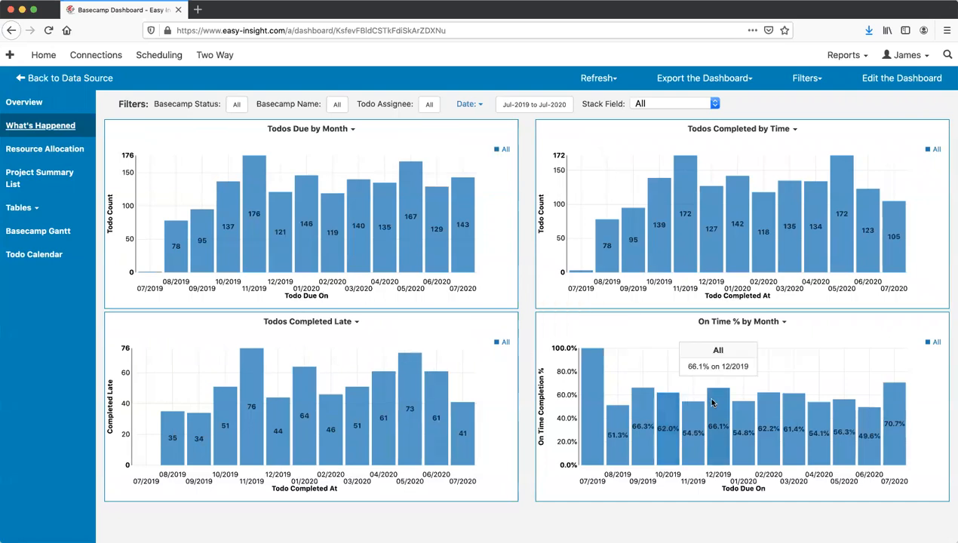
- Limit the dashboard's date range to Jan-2020 through Jul-2020, then move to Resource Allocation
{"action": "left_click", "coordinate": [526, 106]}
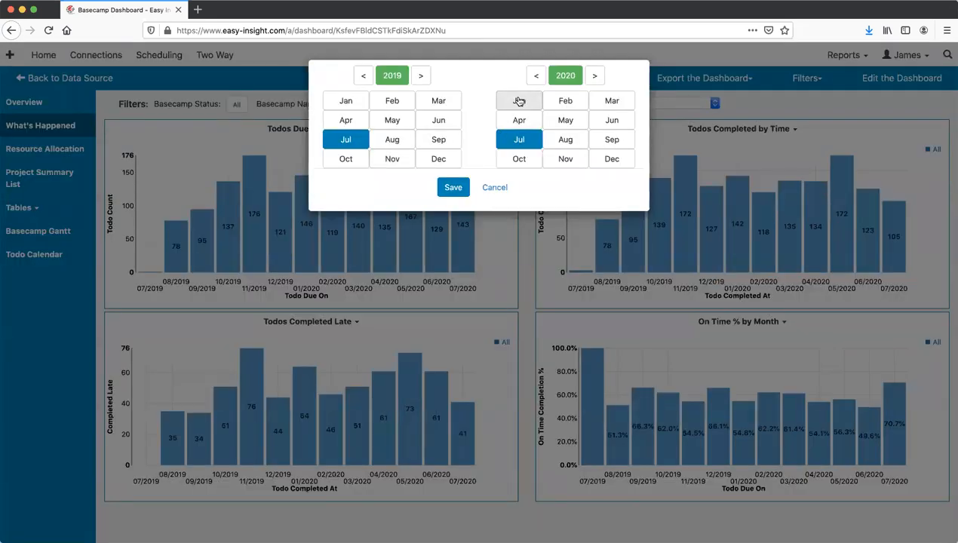
{"action": "left_click", "coordinate": [421, 75]}
{"action": "left_click", "coordinate": [341, 101]}
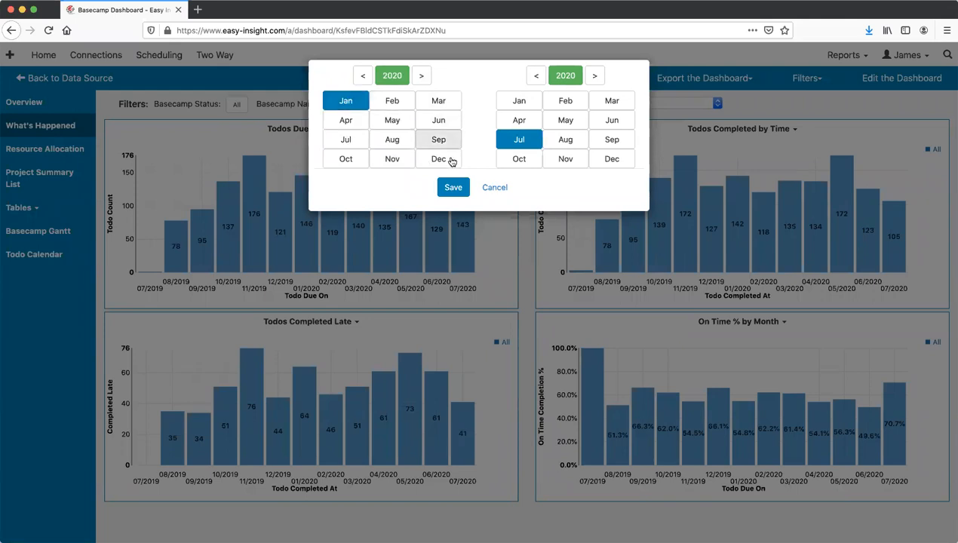
{"action": "left_click", "coordinate": [445, 187]}
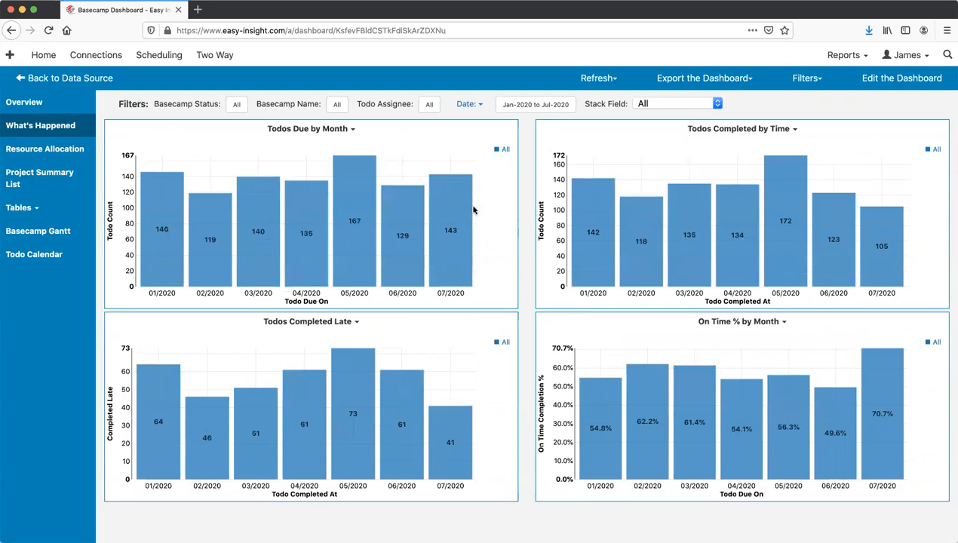
{"action": "left_click", "coordinate": [79, 148]}
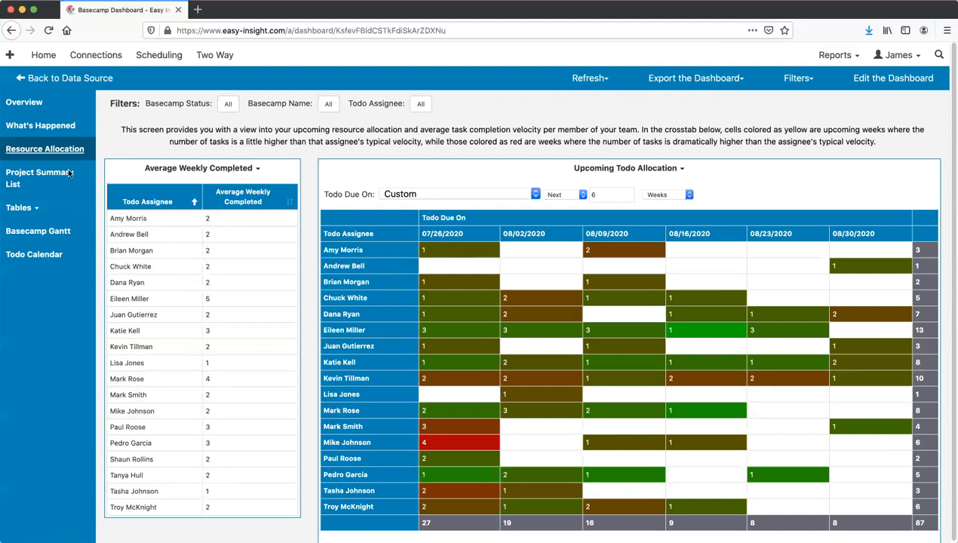
- Open the Project Summary List and sort it by First Due Date, latest first
{"action": "left_click", "coordinate": [49, 175]}
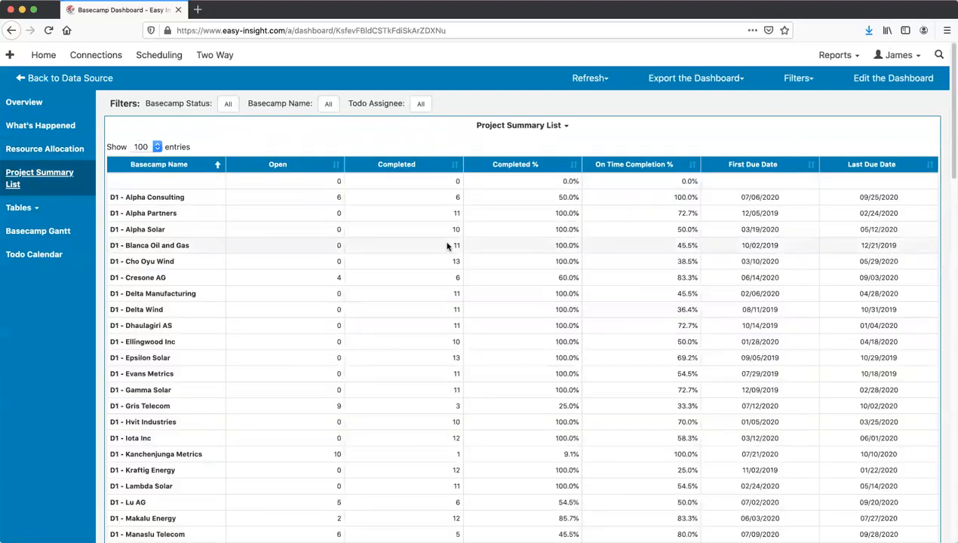
{"action": "scroll", "coordinate": [391, 242], "scroll_direction": "down", "scroll_amount": 1}
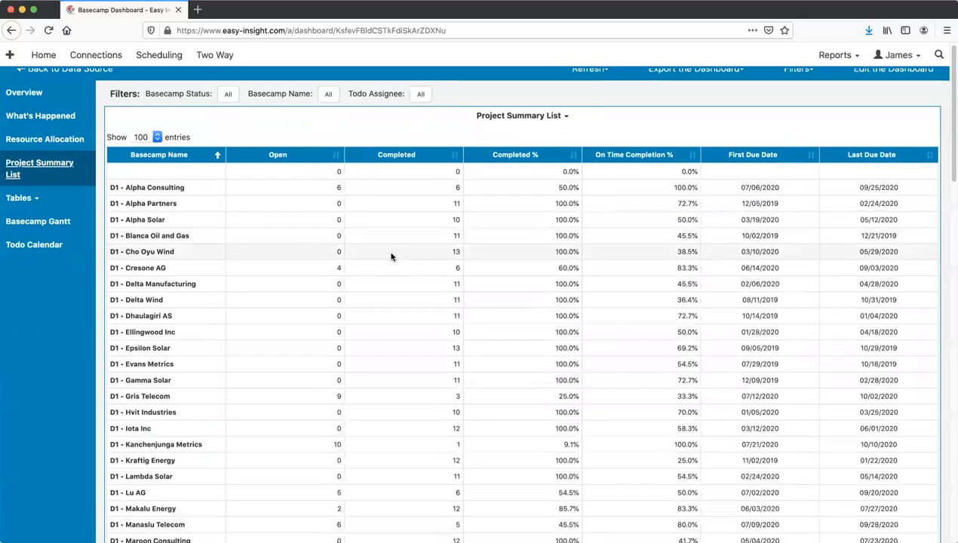
{"action": "scroll", "coordinate": [390, 255], "scroll_direction": "down", "scroll_amount": 3}
{"action": "scroll", "coordinate": [391, 256], "scroll_direction": "down", "scroll_amount": 1}
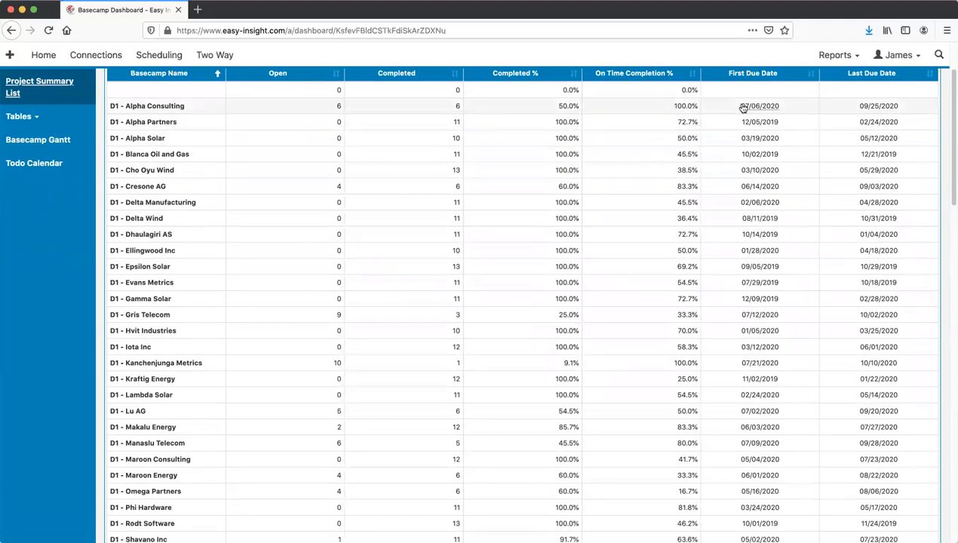
{"action": "scroll", "coordinate": [742, 105], "scroll_direction": "up", "scroll_amount": 1}
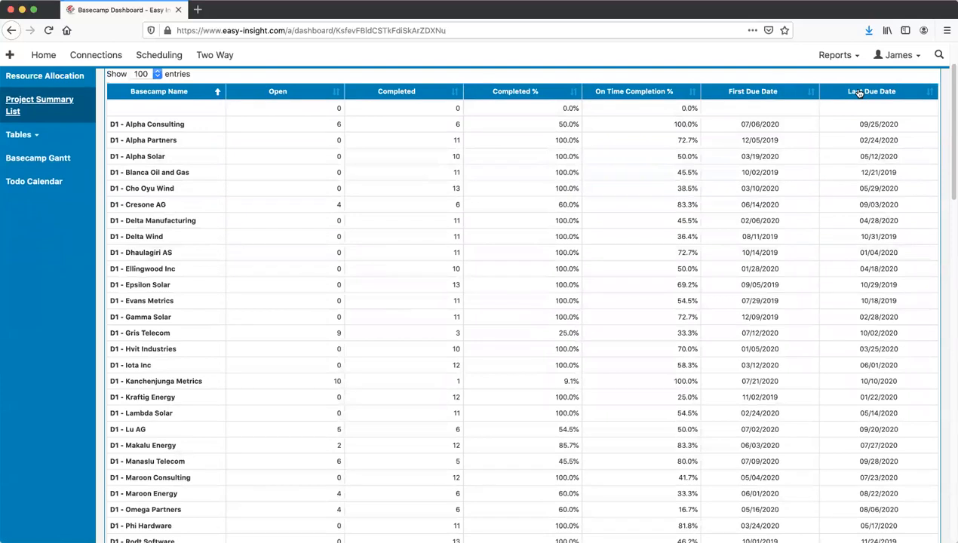
{"action": "left_click", "coordinate": [732, 93]}
{"action": "left_click", "coordinate": [732, 96]}
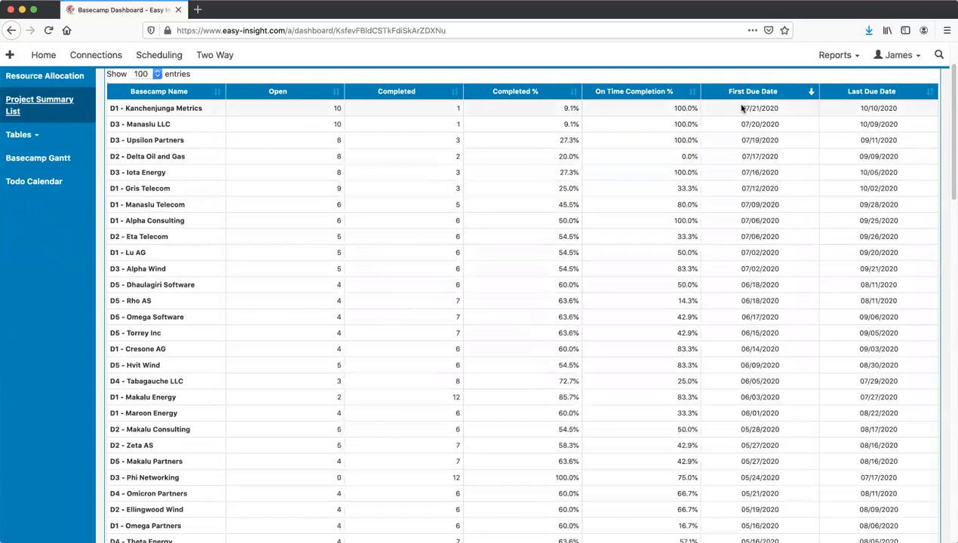
- Re-sort the list by Last Due Date descending so 10/10/2020 is at the top
{"action": "left_click", "coordinate": [862, 90]}
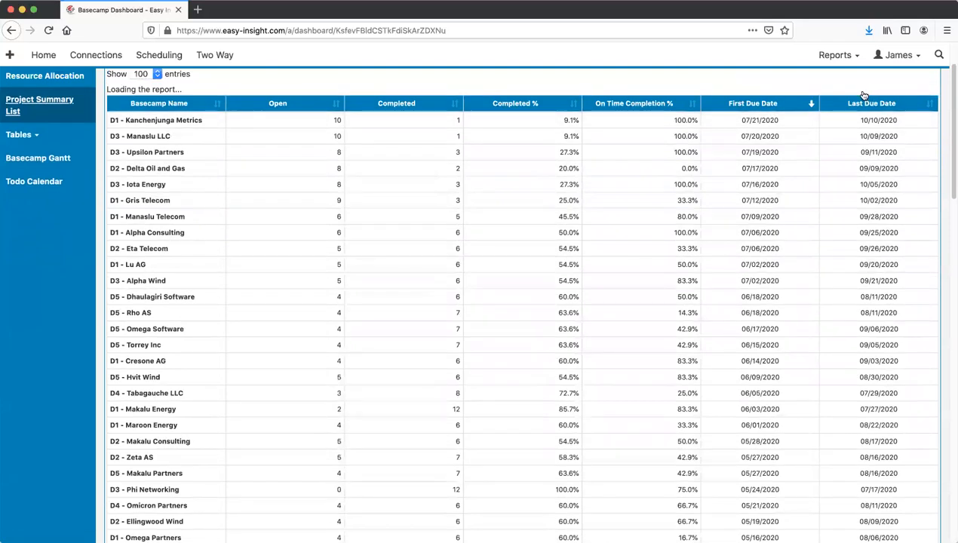
{"action": "left_click", "coordinate": [854, 91]}
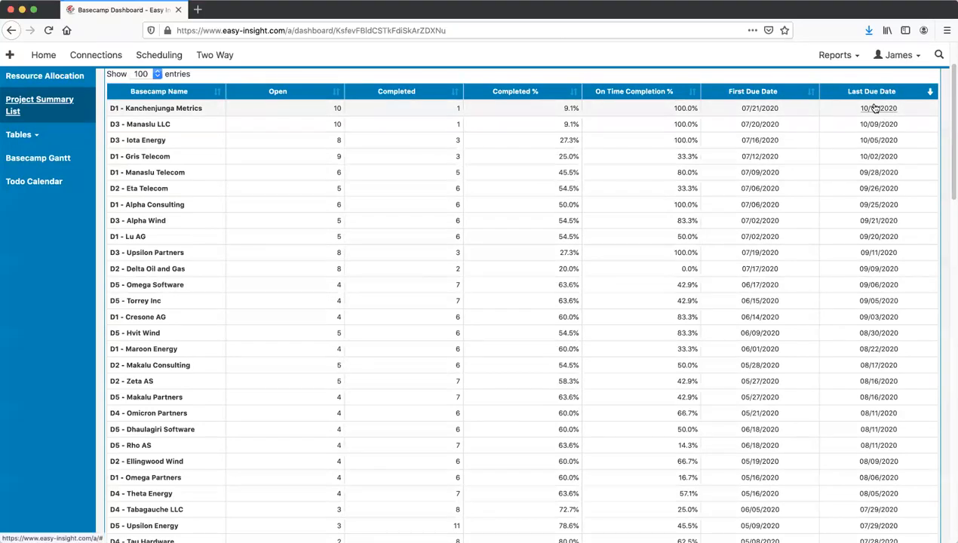
{"action": "scroll", "coordinate": [873, 108], "scroll_direction": "up", "scroll_amount": 2}
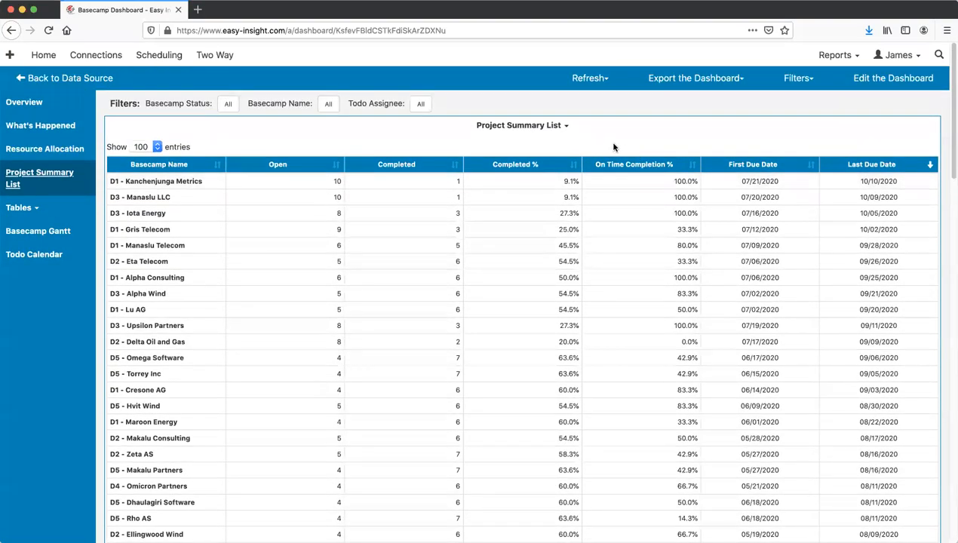
- Run the Basecamp Tree report and expand D1 - Alpha Consulting and Category 4 : Todo List #1
{"action": "left_click", "coordinate": [23, 208]}
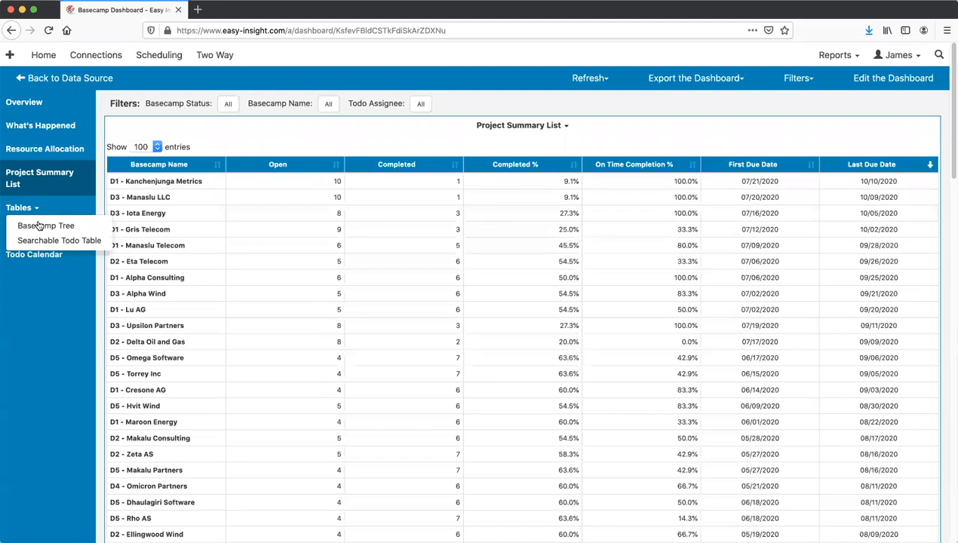
{"action": "left_click", "coordinate": [43, 226]}
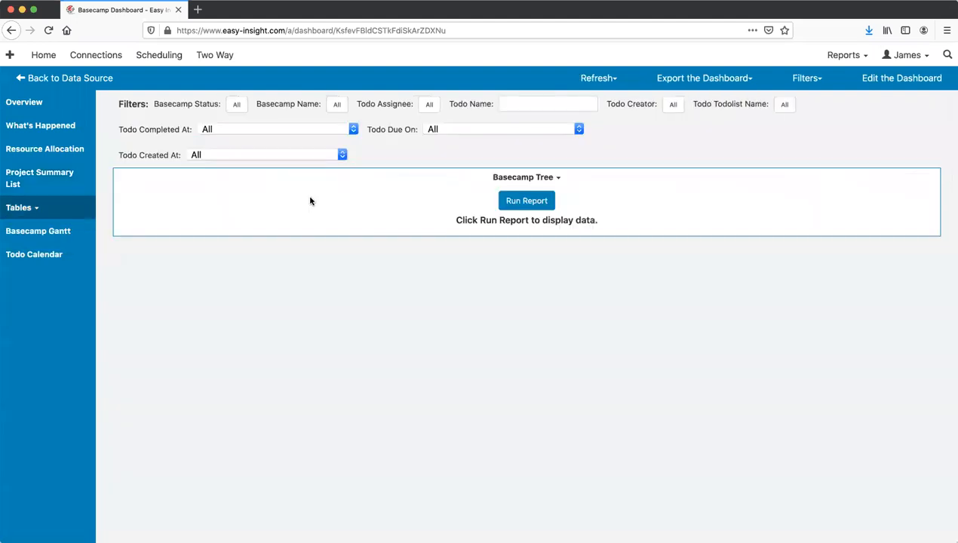
{"action": "left_click", "coordinate": [526, 201]}
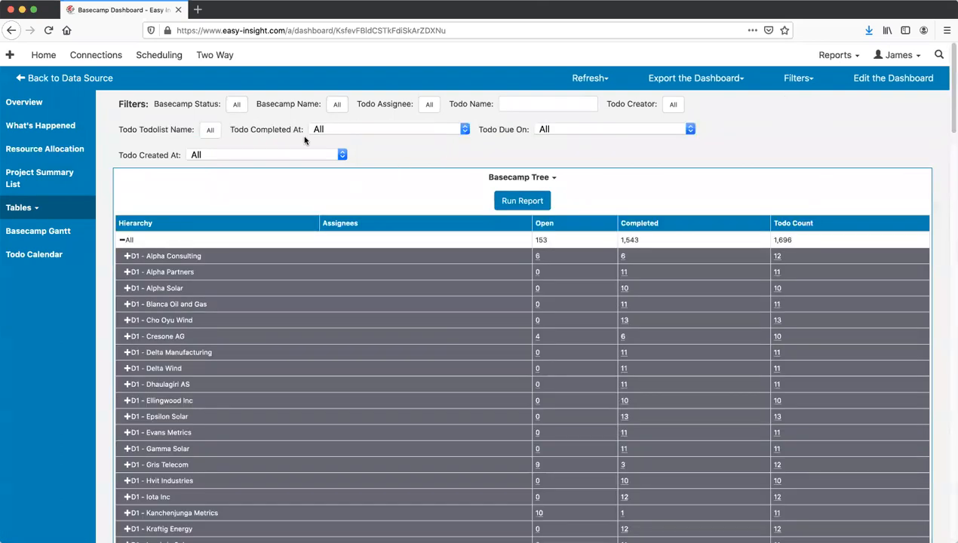
{"action": "left_click", "coordinate": [126, 254]}
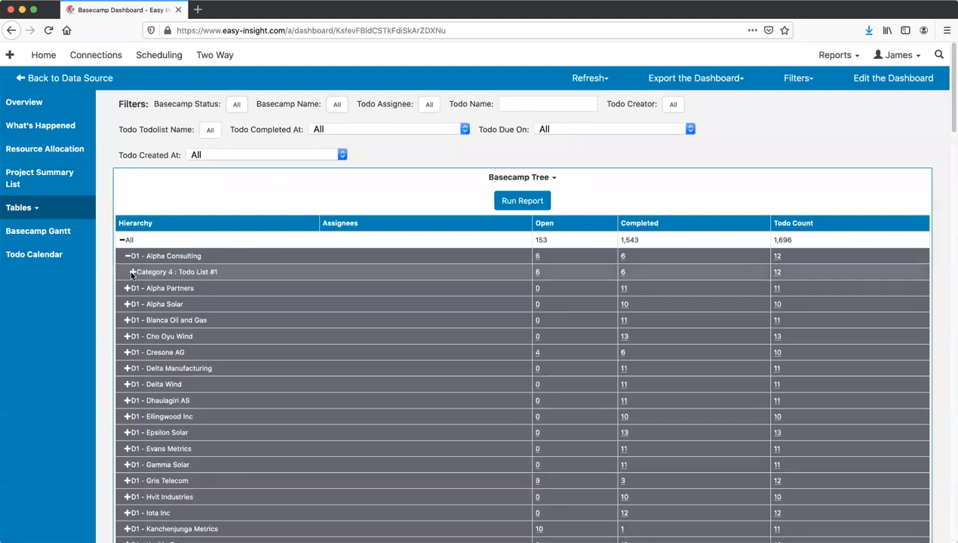
{"action": "left_click", "coordinate": [132, 273]}
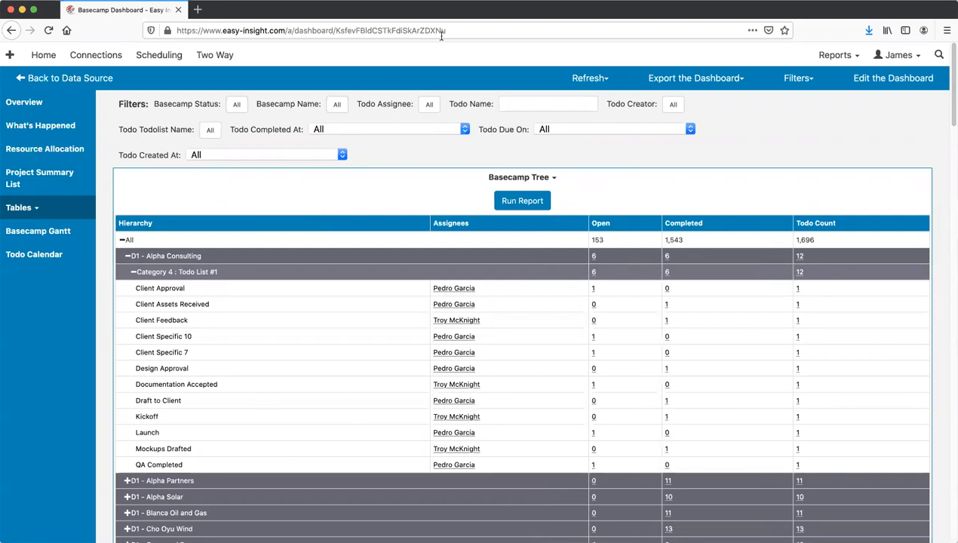
- Open the Basecamp Gantt and expand D3 - Manaslu LLC and Category 0 : Todo List #1
{"action": "left_click", "coordinate": [45, 236]}
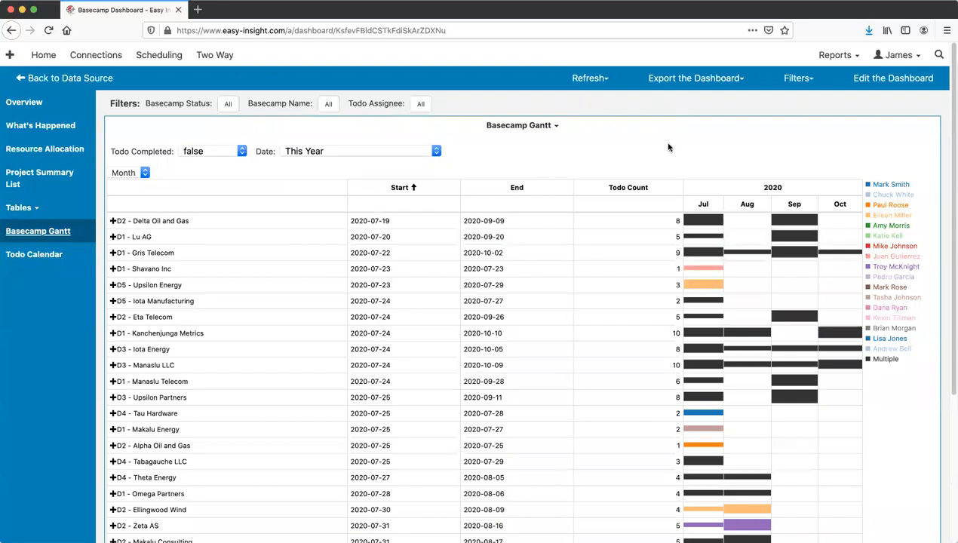
{"action": "scroll", "coordinate": [622, 181], "scroll_direction": "down", "scroll_amount": 1}
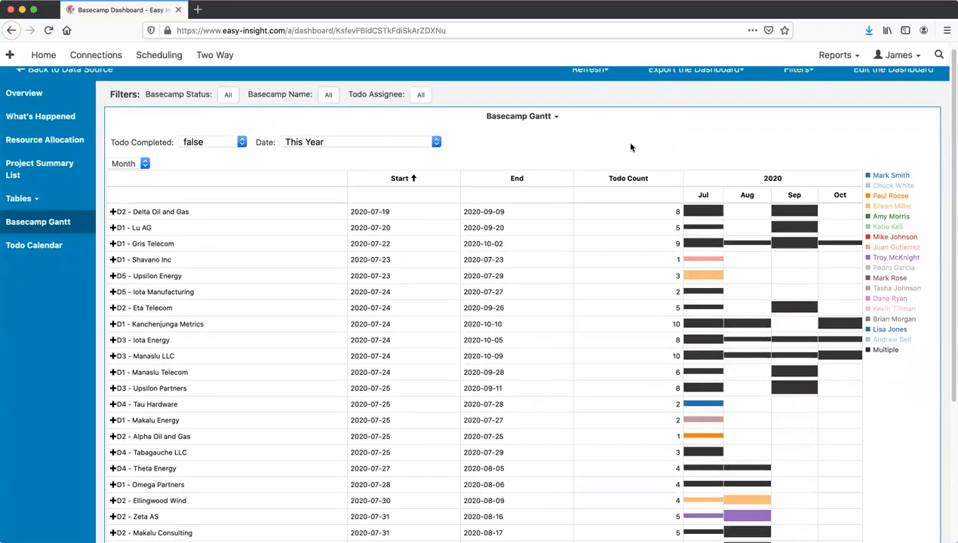
{"action": "scroll", "coordinate": [617, 215], "scroll_direction": "up", "scroll_amount": 1}
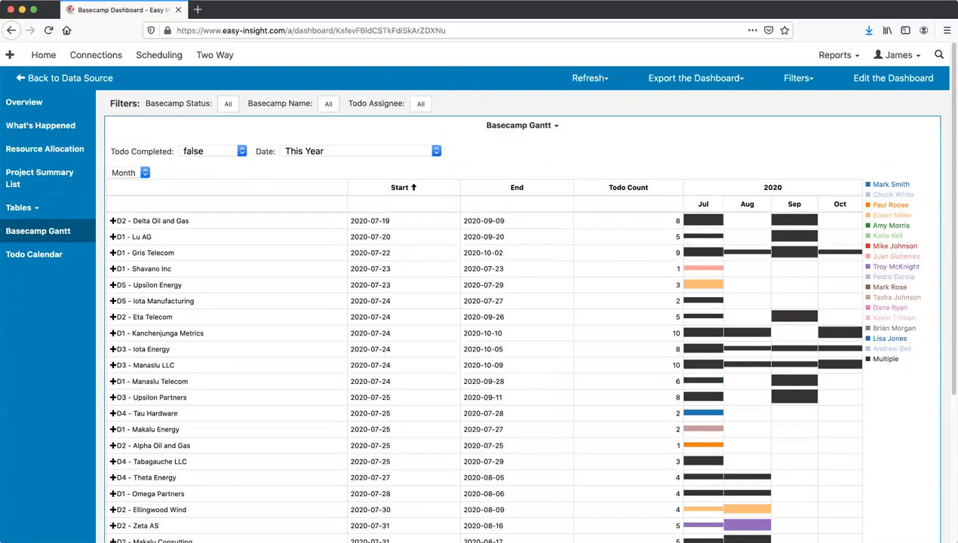
{"action": "scroll", "coordinate": [381, 280], "scroll_direction": "down", "scroll_amount": 1}
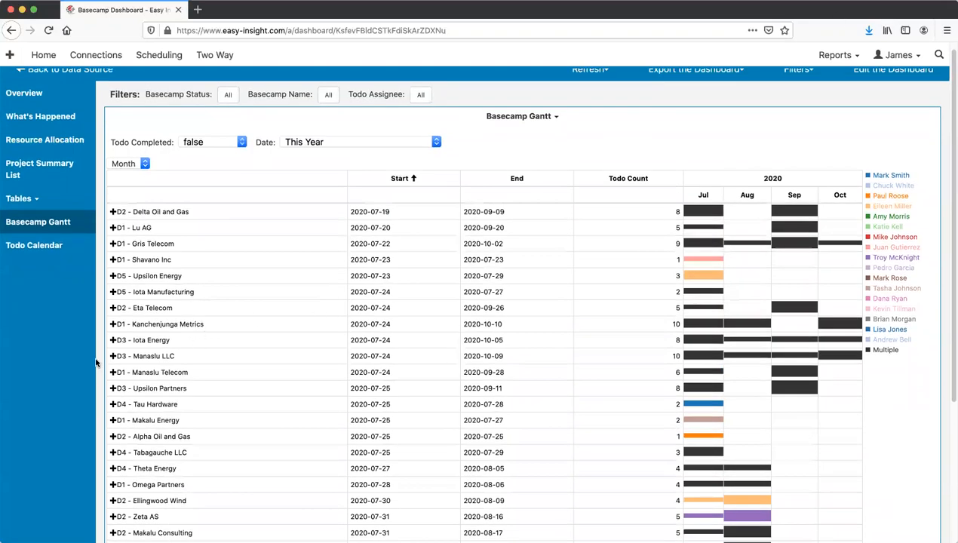
{"action": "left_click", "coordinate": [112, 356]}
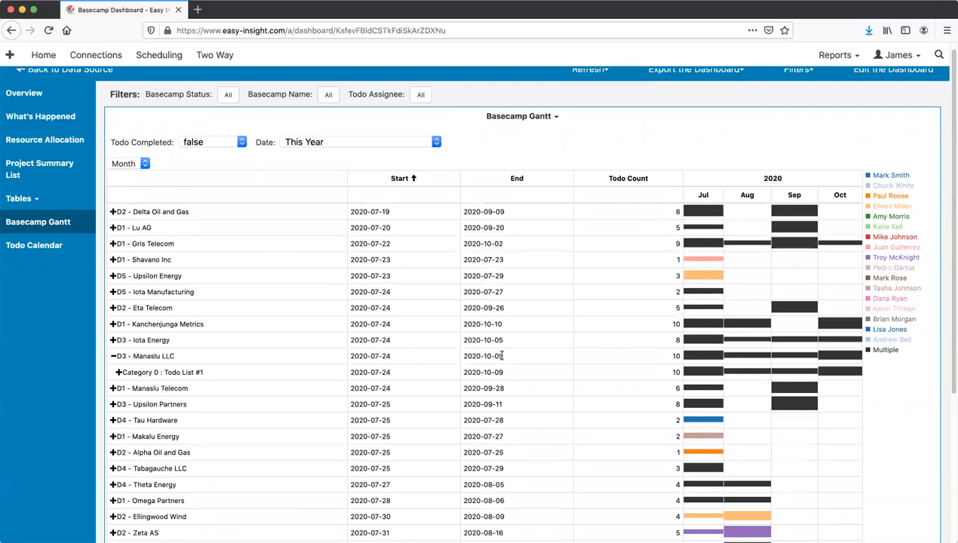
{"action": "left_click", "coordinate": [119, 372]}
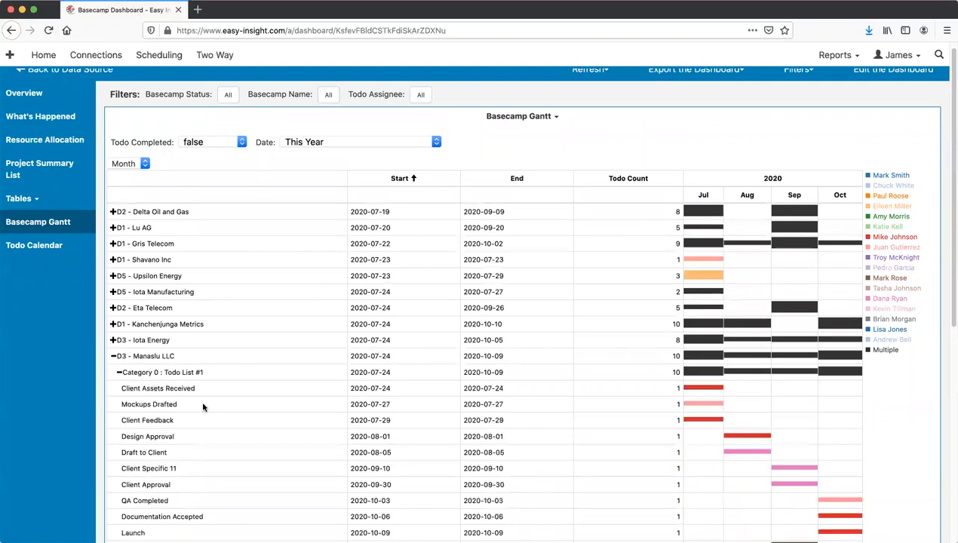
{"action": "scroll", "coordinate": [415, 401], "scroll_direction": "down", "scroll_amount": 1}
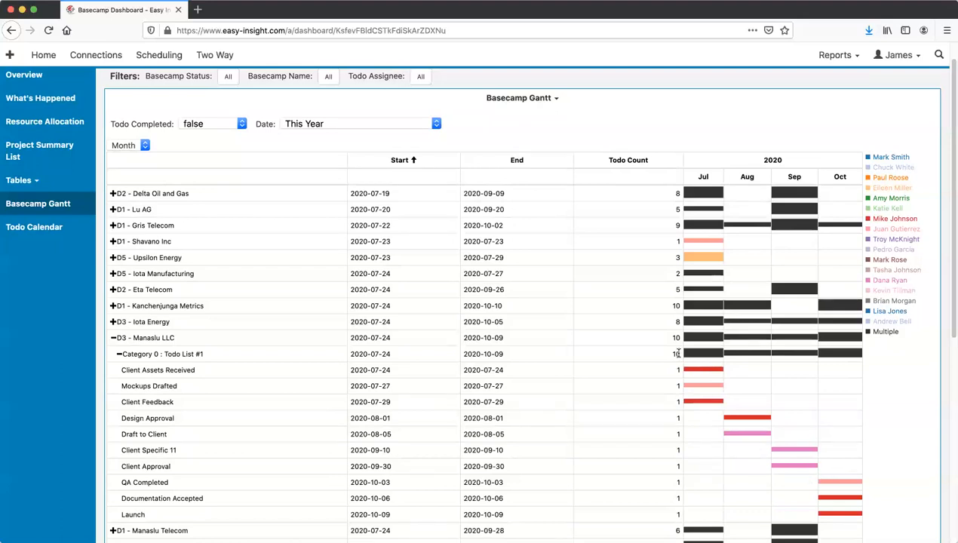
- Check the Date and granularity dropdowns, keeping This Year and Month
{"action": "scroll", "coordinate": [580, 317], "scroll_direction": "up", "scroll_amount": 1}
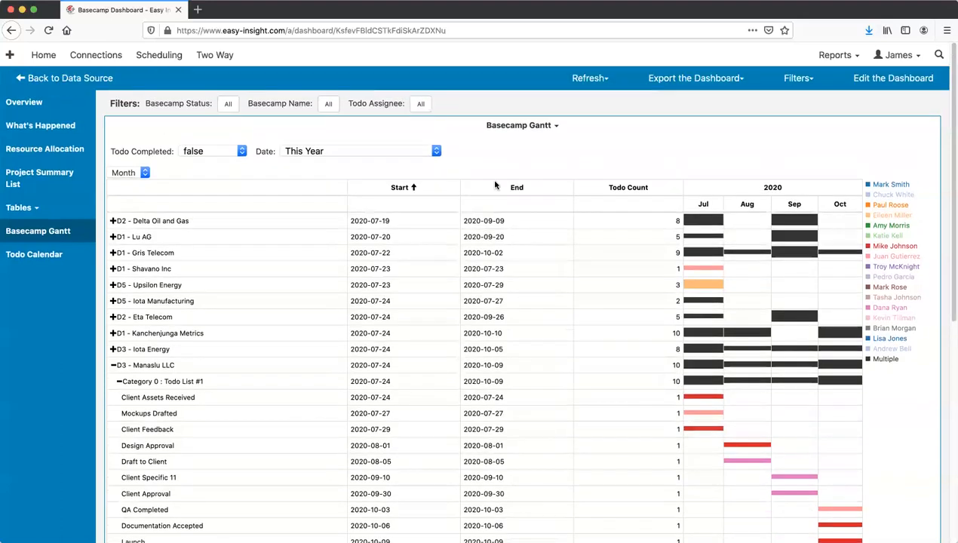
{"action": "left_click", "coordinate": [309, 150]}
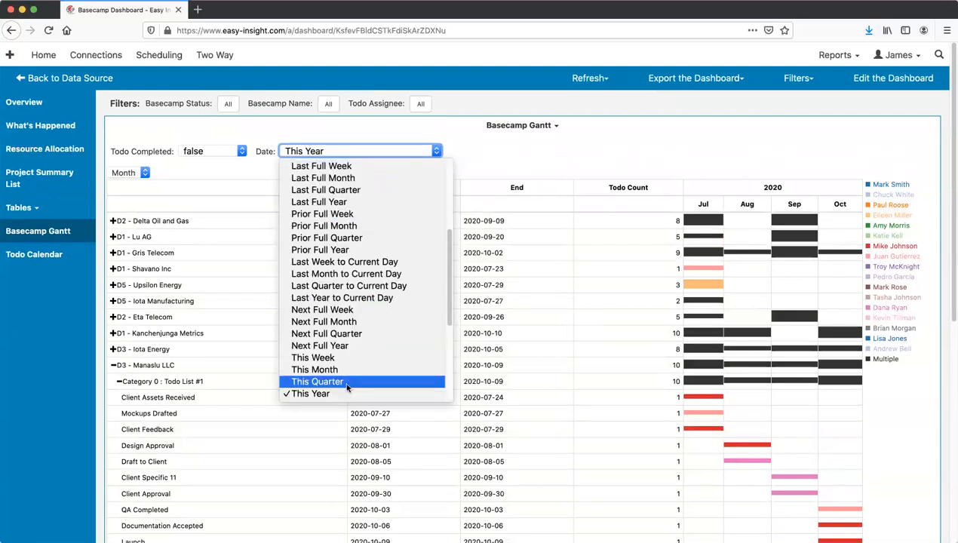
{"action": "left_click", "coordinate": [554, 141]}
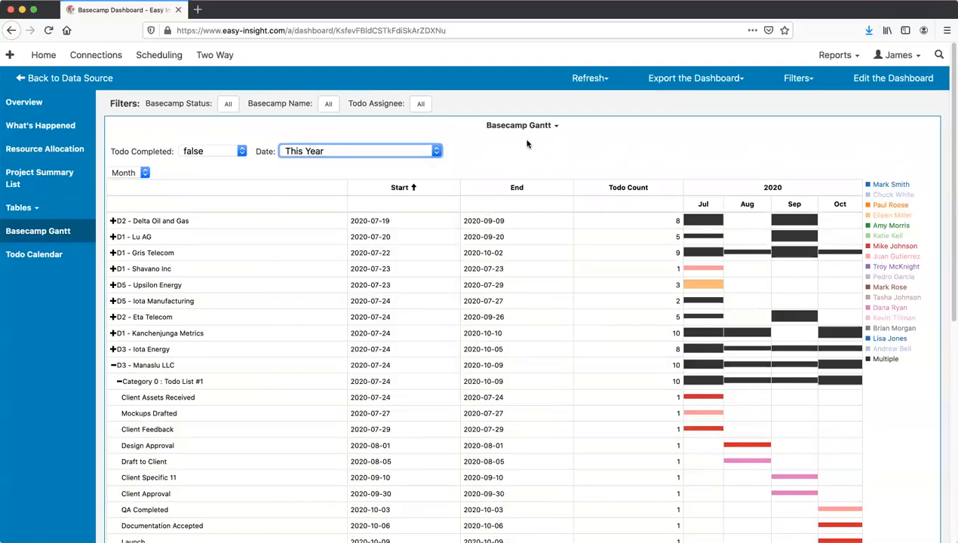
{"action": "left_click", "coordinate": [141, 172]}
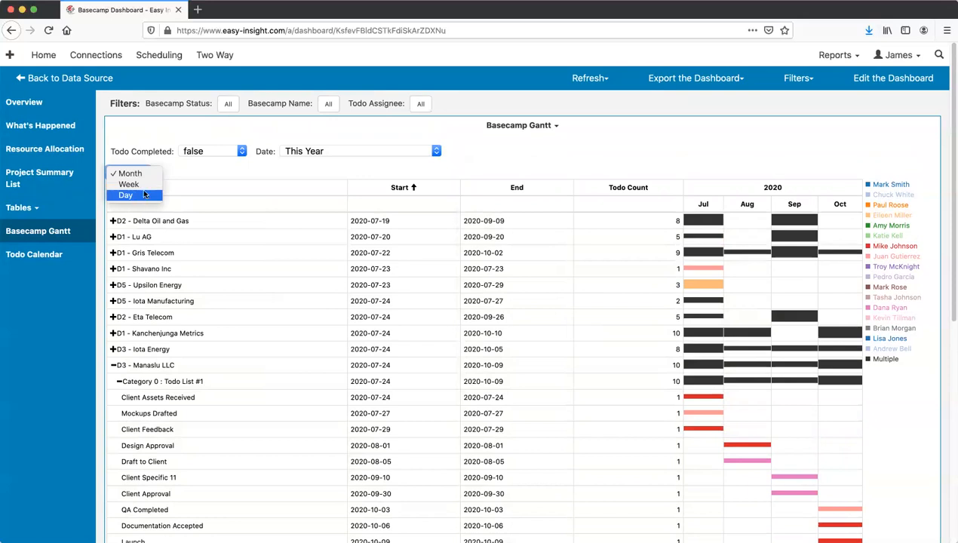
{"action": "left_click", "coordinate": [257, 170]}
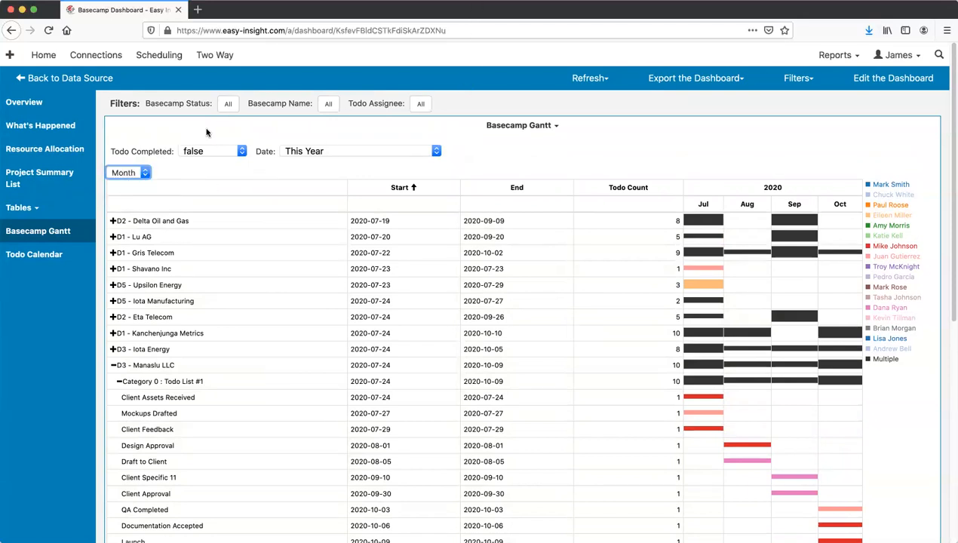
- Open the Todo Calendar and browse July 2020's daily todos, such as Client Feedback and Launch
{"action": "left_click", "coordinate": [40, 251]}
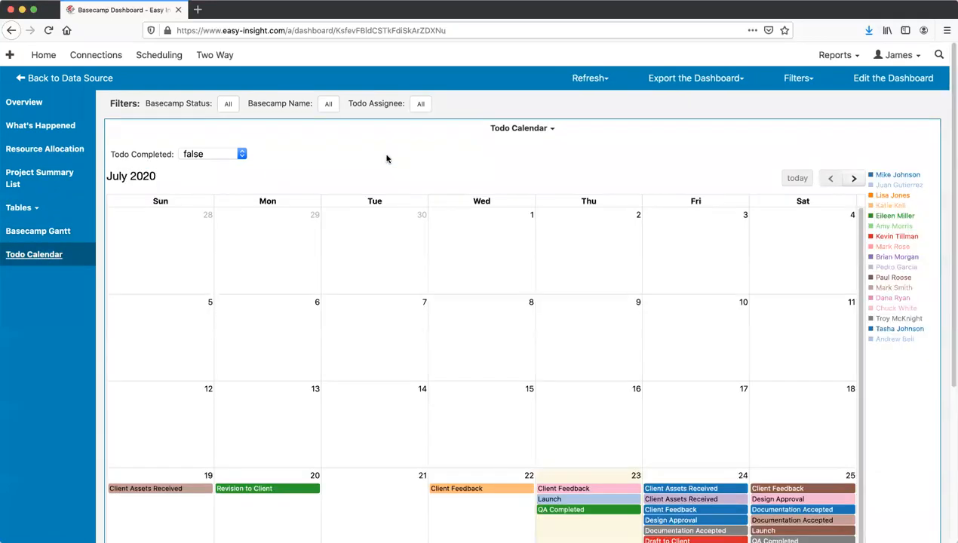
{"action": "scroll", "coordinate": [390, 161], "scroll_direction": "down", "scroll_amount": 2}
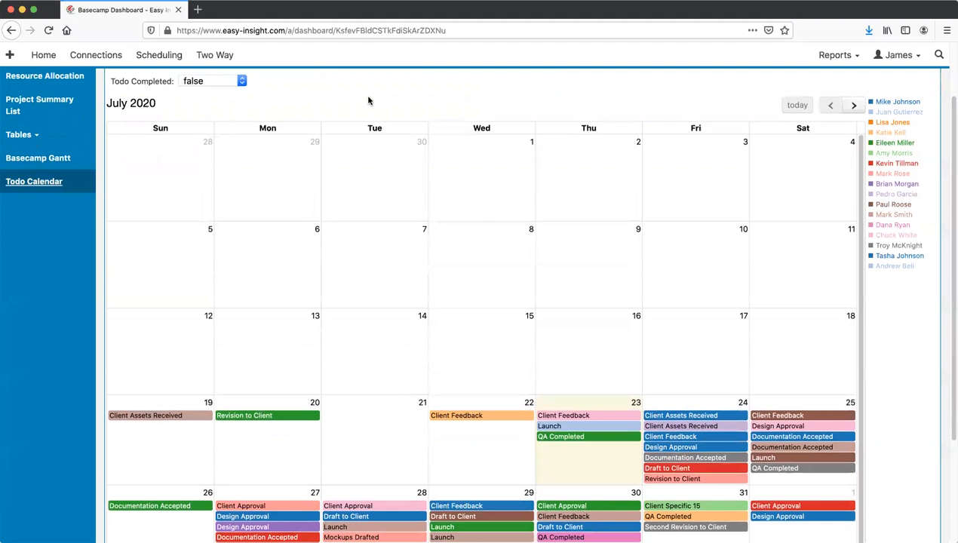
{"action": "scroll", "coordinate": [366, 113], "scroll_direction": "up", "scroll_amount": 2}
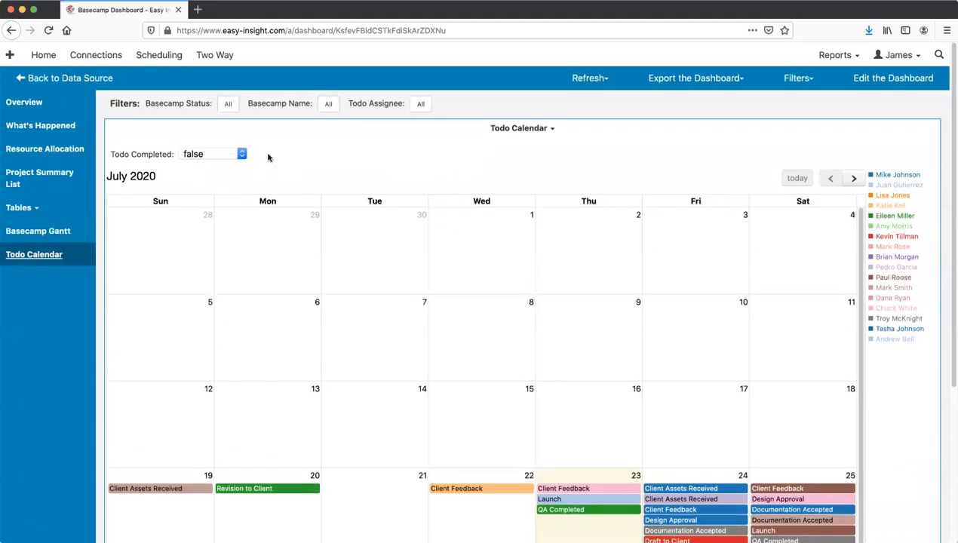
{"action": "scroll", "coordinate": [467, 188], "scroll_direction": "down", "scroll_amount": 2}
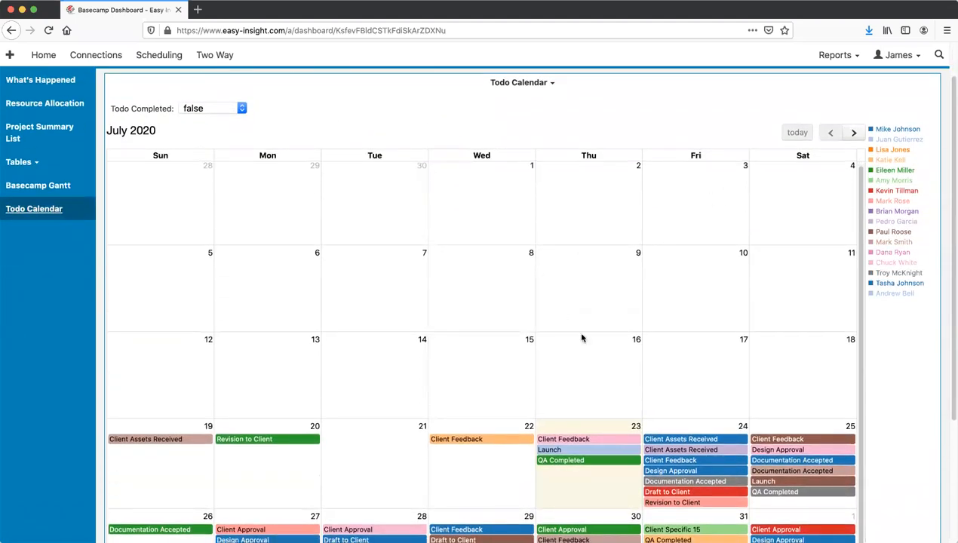
{"action": "scroll", "coordinate": [532, 357], "scroll_direction": "down", "scroll_amount": 4}
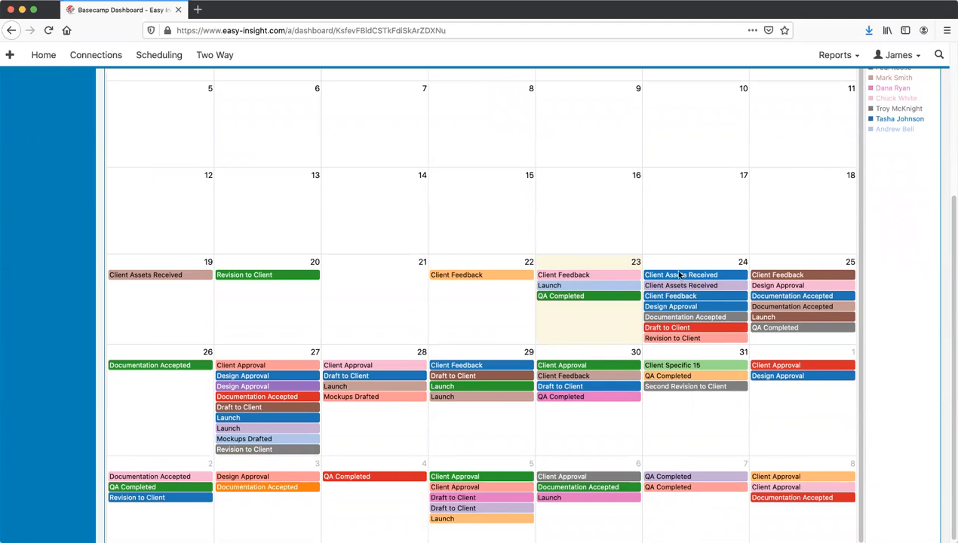
{"action": "scroll", "coordinate": [590, 290], "scroll_direction": "up", "scroll_amount": 1}
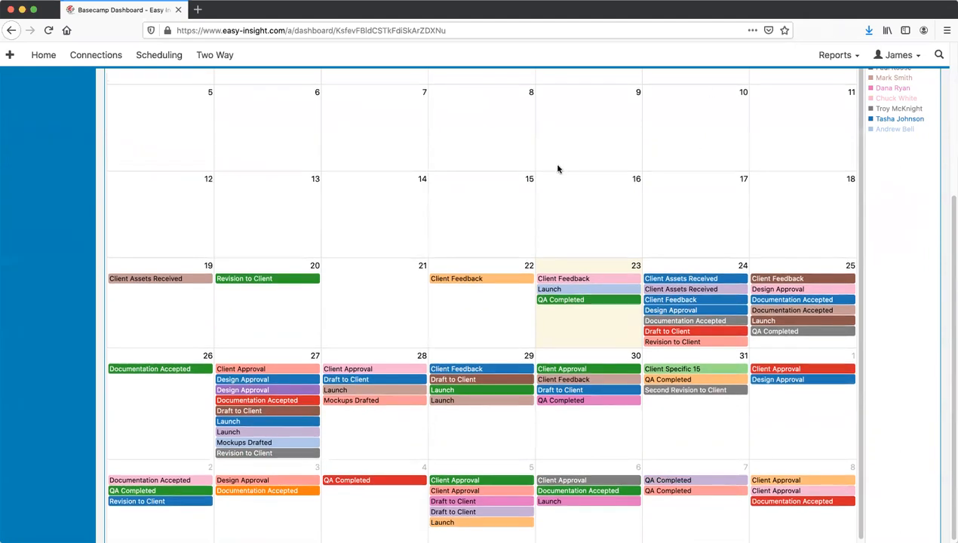
{"action": "scroll", "coordinate": [558, 166], "scroll_direction": "up", "scroll_amount": 5}
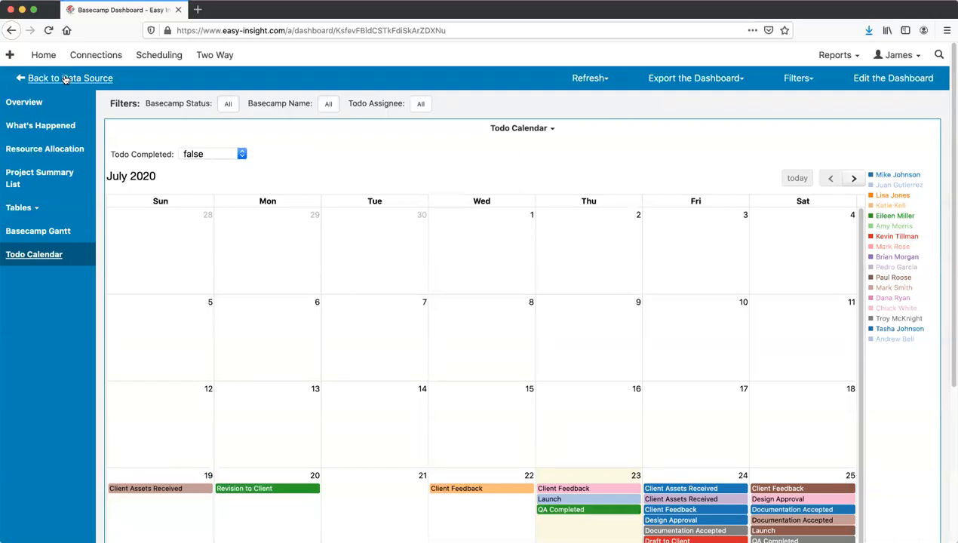
- From the Basecamp data source page, use Create > Create Report to start a blank List report
{"action": "left_click", "coordinate": [66, 78]}
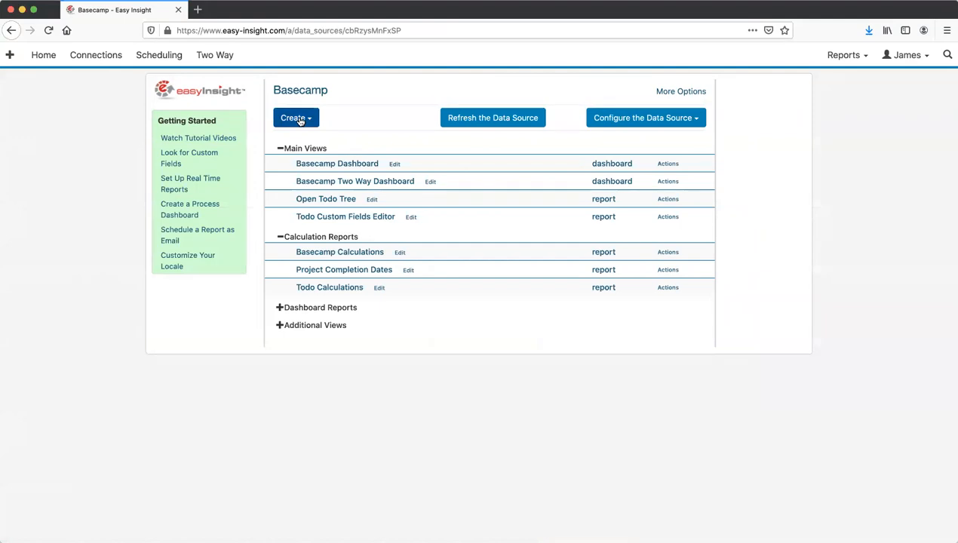
{"action": "left_click", "coordinate": [300, 121]}
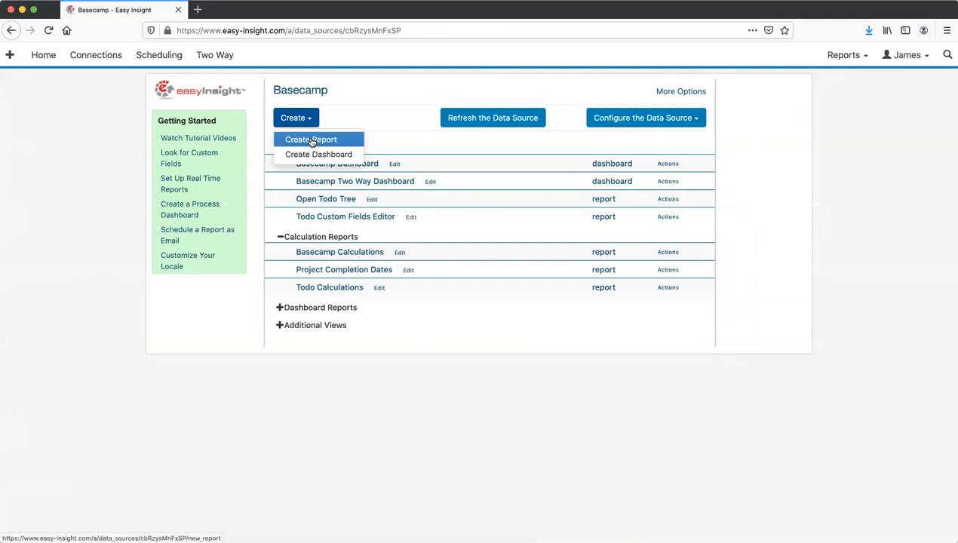
{"action": "left_click", "coordinate": [312, 140]}
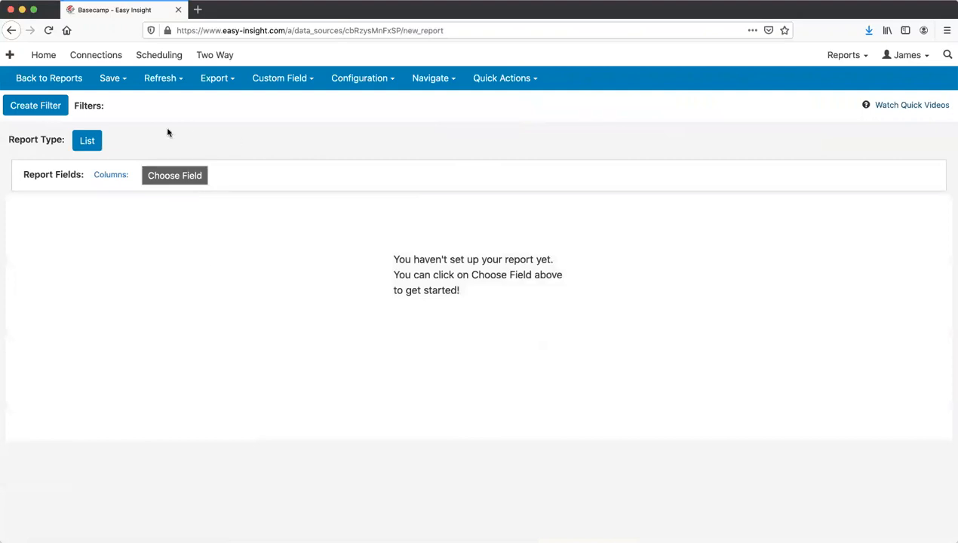
- Add Basecamp Name from the Basecamps field group as the first column, then reopen the field list
{"action": "left_click", "coordinate": [171, 178]}
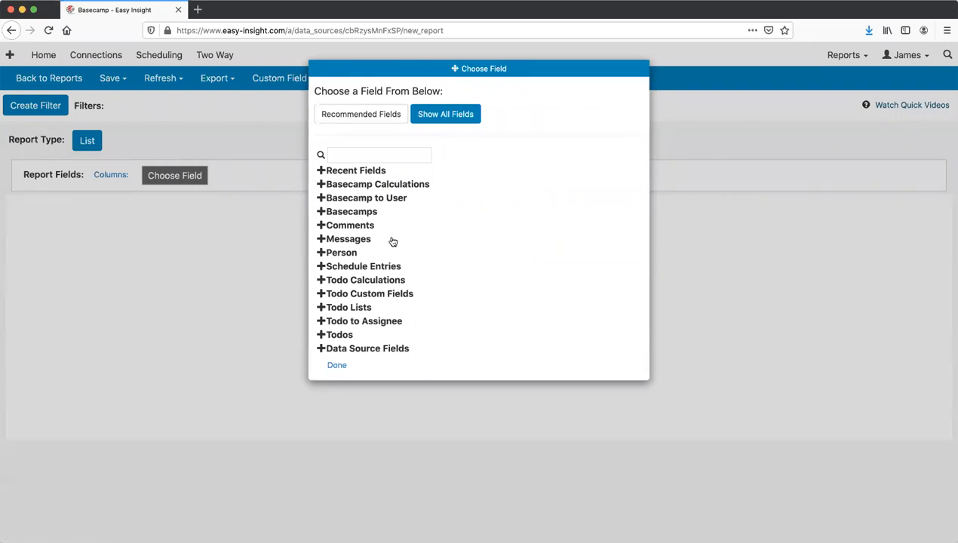
{"action": "left_click", "coordinate": [347, 212]}
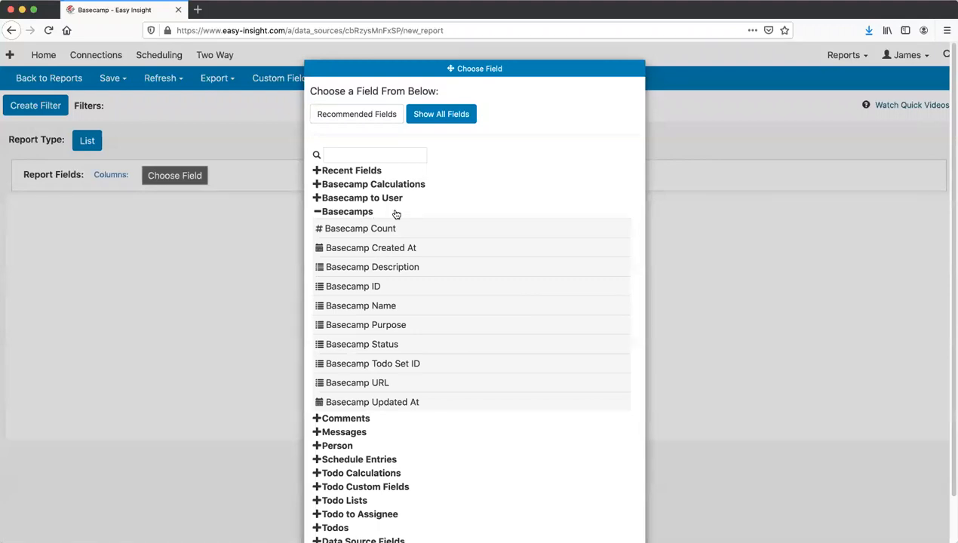
{"action": "left_click", "coordinate": [362, 306]}
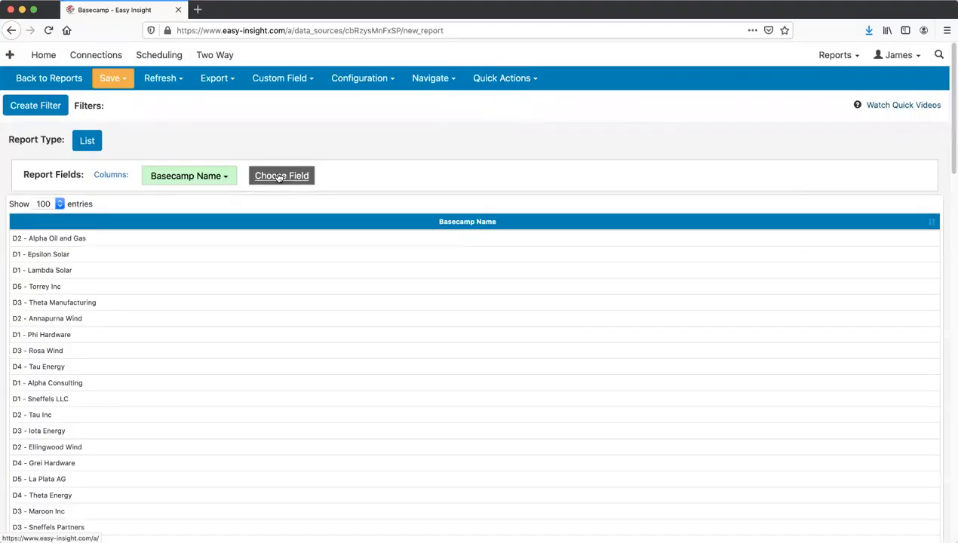
{"action": "left_click", "coordinate": [279, 176]}
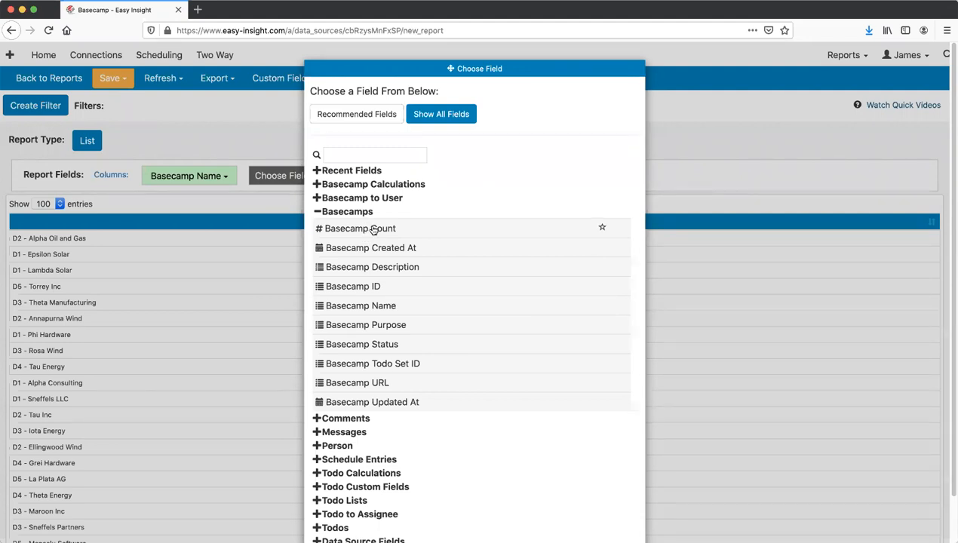
- Add Todo Count and Todo Completed from the Todos field group as report columns
{"action": "left_click", "coordinate": [325, 212]}
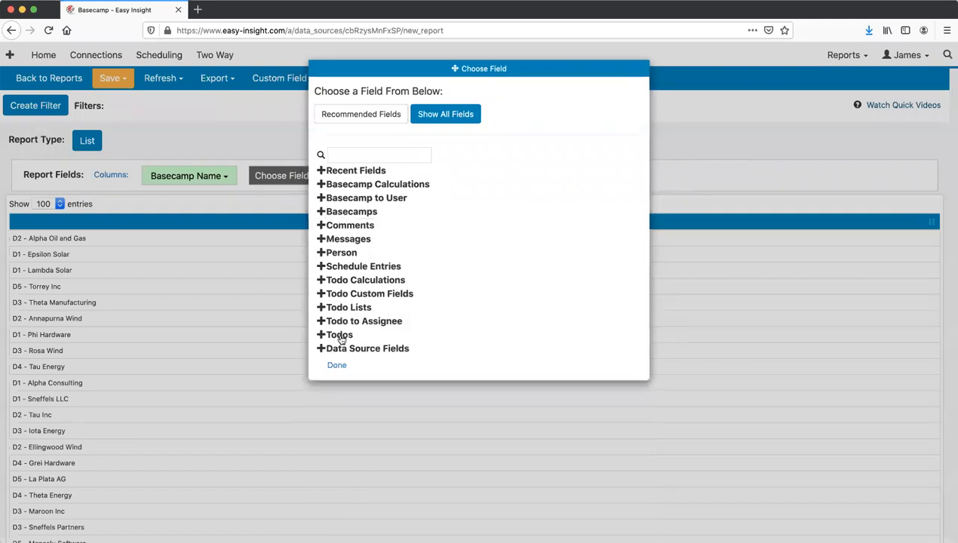
{"action": "left_click", "coordinate": [339, 335]}
{"action": "scroll", "coordinate": [407, 347], "scroll_direction": "down", "scroll_amount": 5}
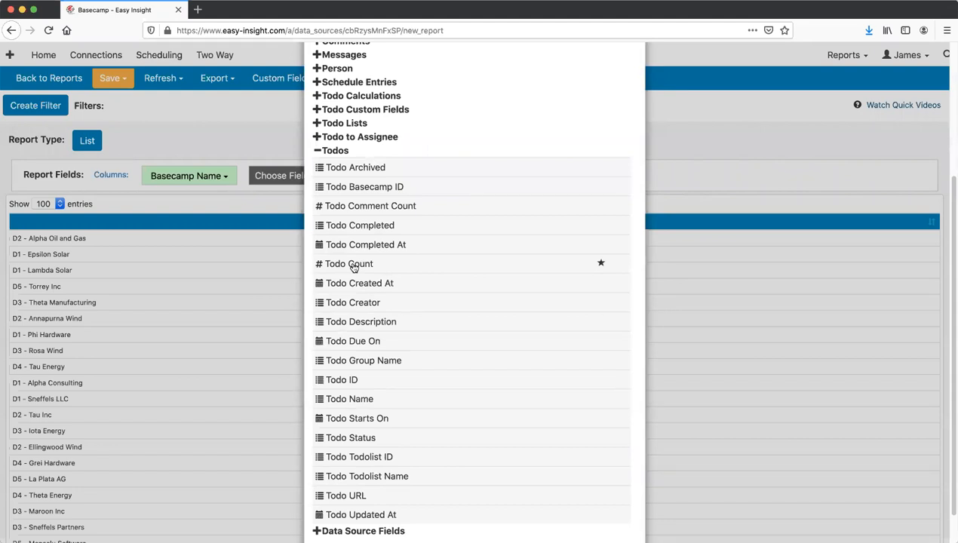
{"action": "left_click", "coordinate": [354, 265]}
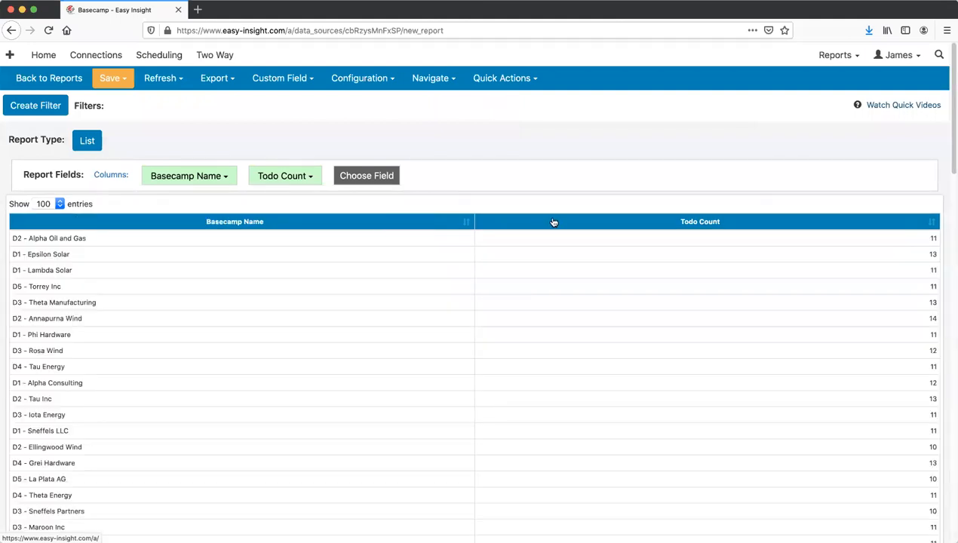
{"action": "left_click", "coordinate": [362, 178]}
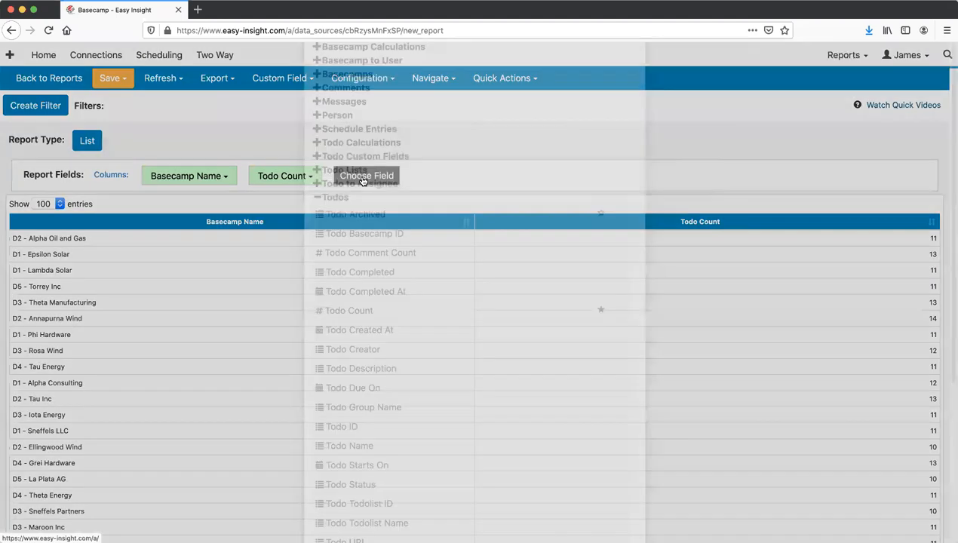
{"action": "scroll", "coordinate": [360, 188], "scroll_direction": "down", "scroll_amount": 4}
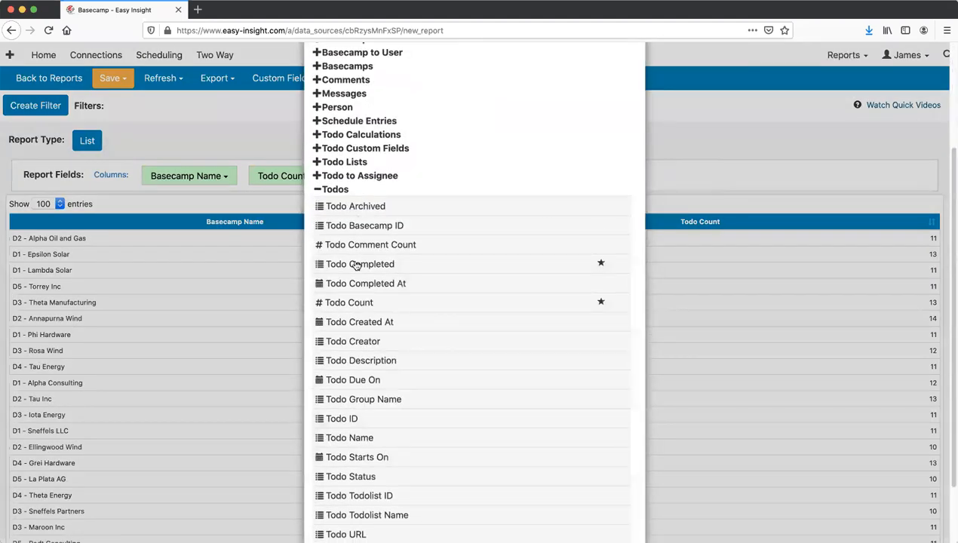
{"action": "left_click", "coordinate": [356, 263]}
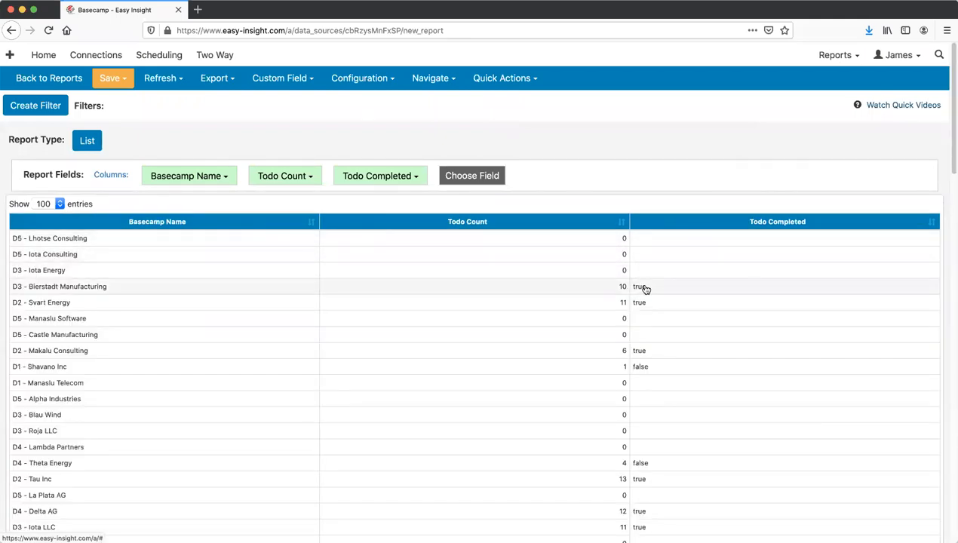
- Move the Todo Completed column before Todo Count and refresh the report
{"action": "left_click_drag", "start_coordinate": [653, 224], "coordinate": [358, 218]}
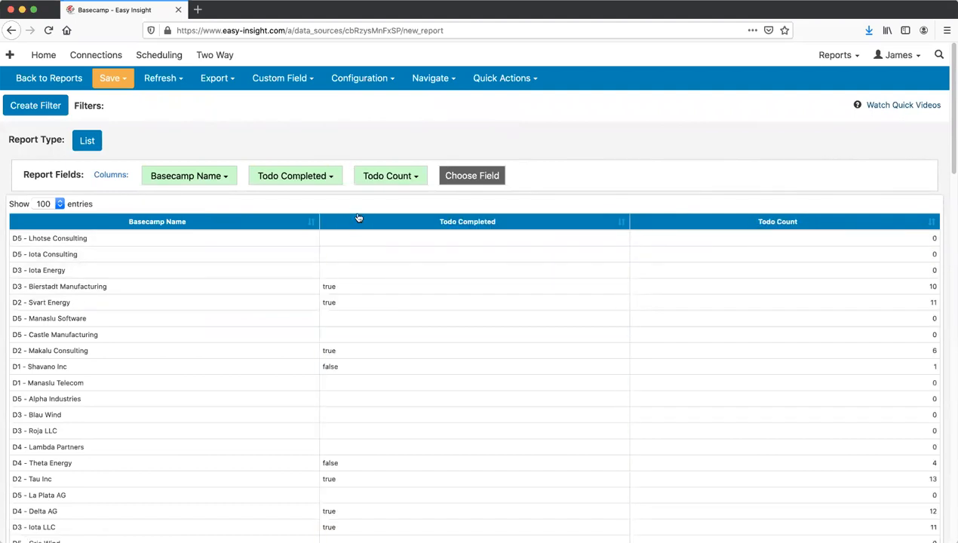
{"action": "left_click", "coordinate": [329, 289]}
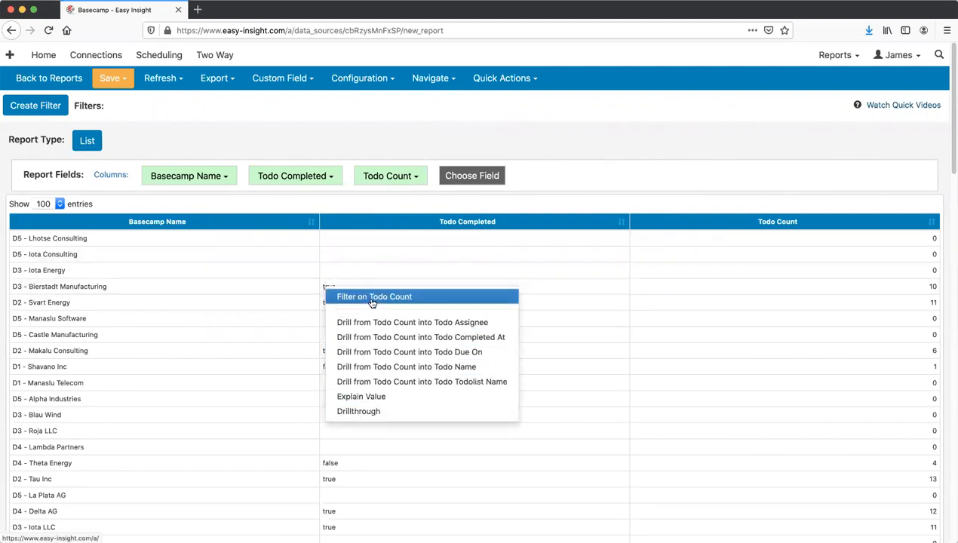
{"action": "left_click", "coordinate": [163, 80]}
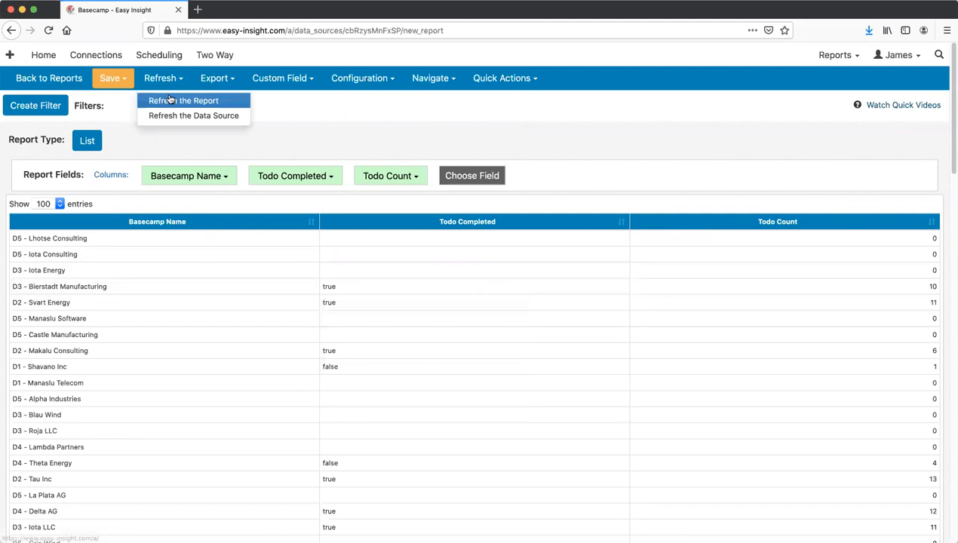
{"action": "left_click", "coordinate": [181, 100]}
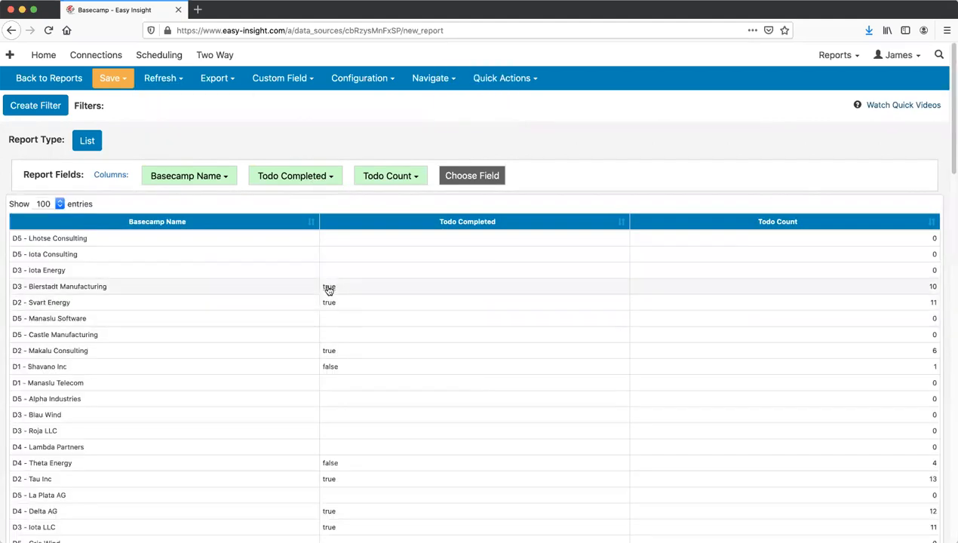
- Filter the report to Todo Completed = true and begin replacing the Todo Completed column
{"action": "left_click", "coordinate": [329, 289]}
{"action": "left_click", "coordinate": [338, 296]}
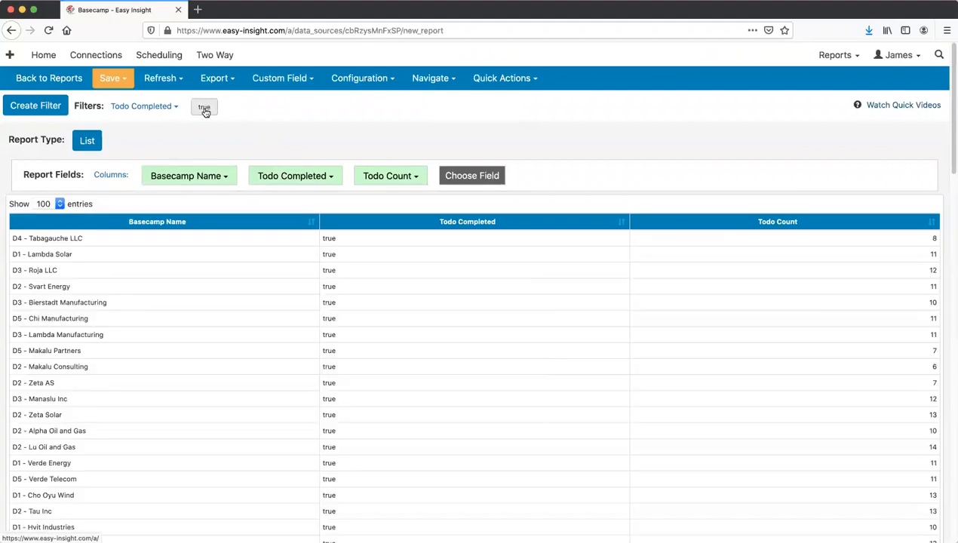
{"action": "left_click", "coordinate": [300, 182]}
{"action": "left_click", "coordinate": [310, 194]}
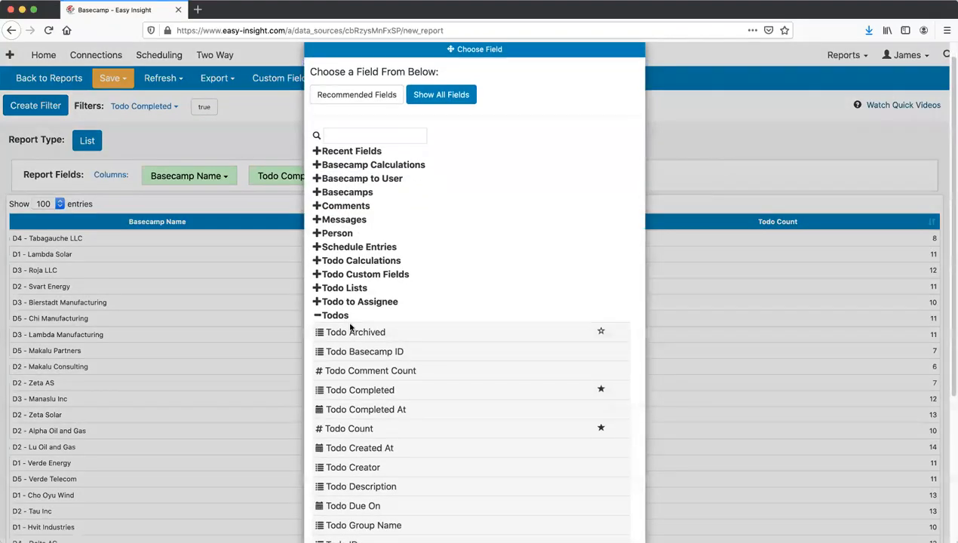
- Replace the Todo Completed column with Todo Assignee from the Todo to Assignee group
{"action": "left_click", "coordinate": [348, 316]}
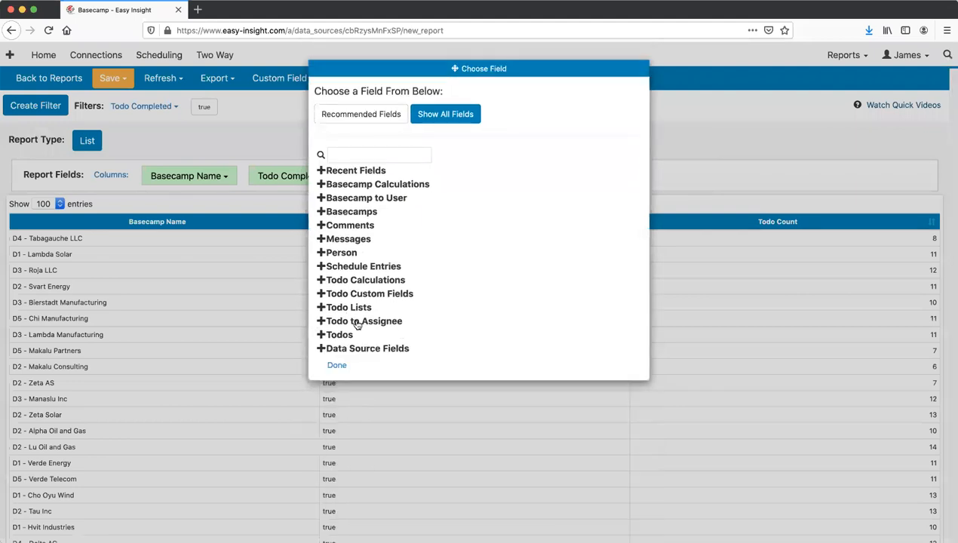
{"action": "left_click", "coordinate": [366, 323]}
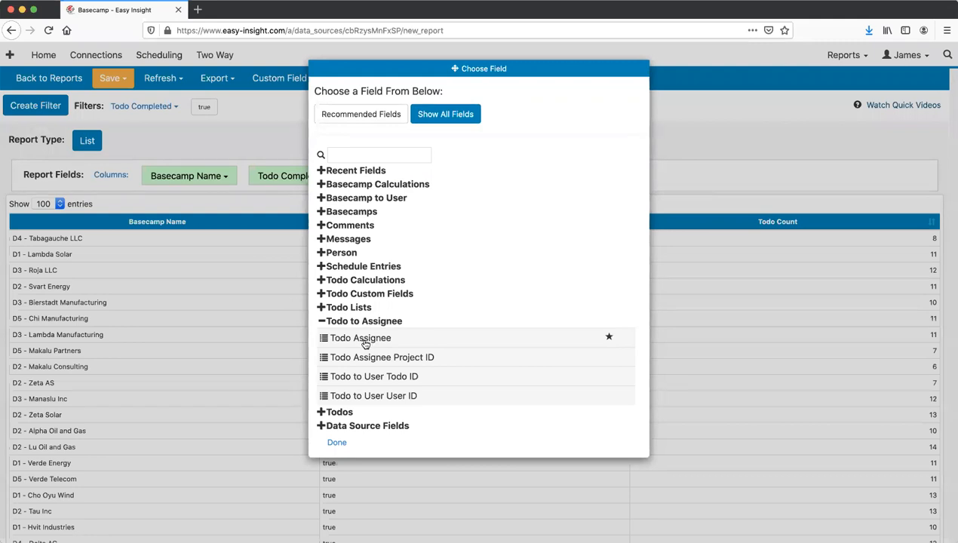
{"action": "left_click", "coordinate": [362, 339]}
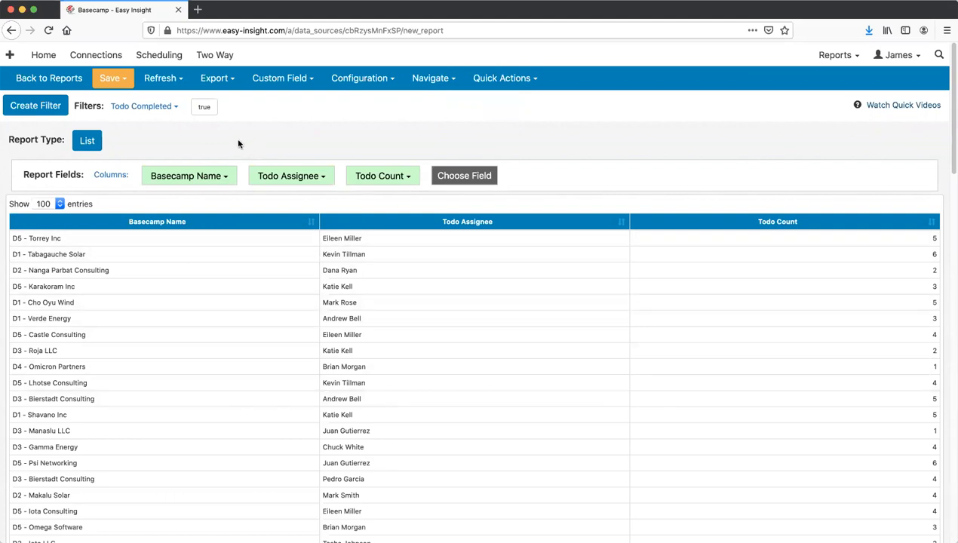
- Change the report type from List to Crosstab
{"action": "left_click", "coordinate": [96, 144]}
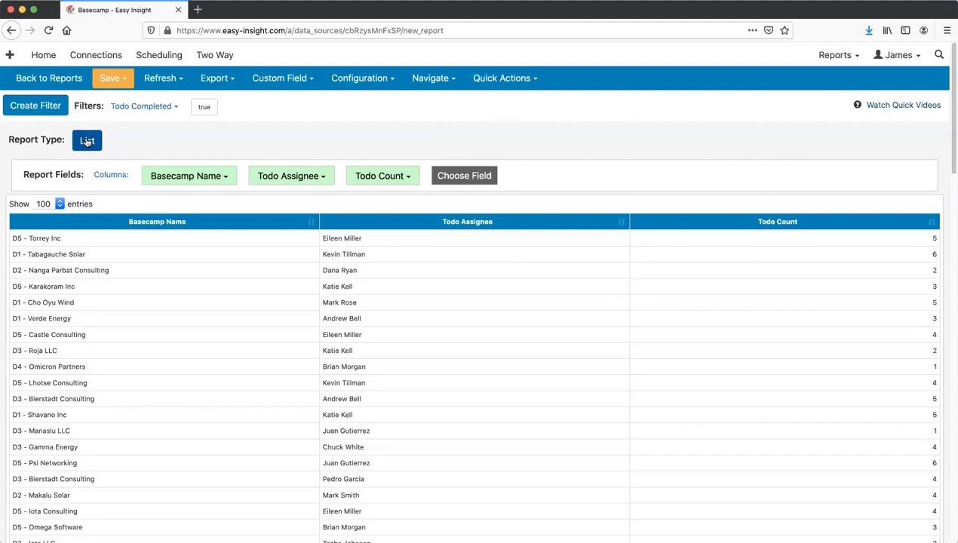
{"action": "left_click", "coordinate": [87, 142]}
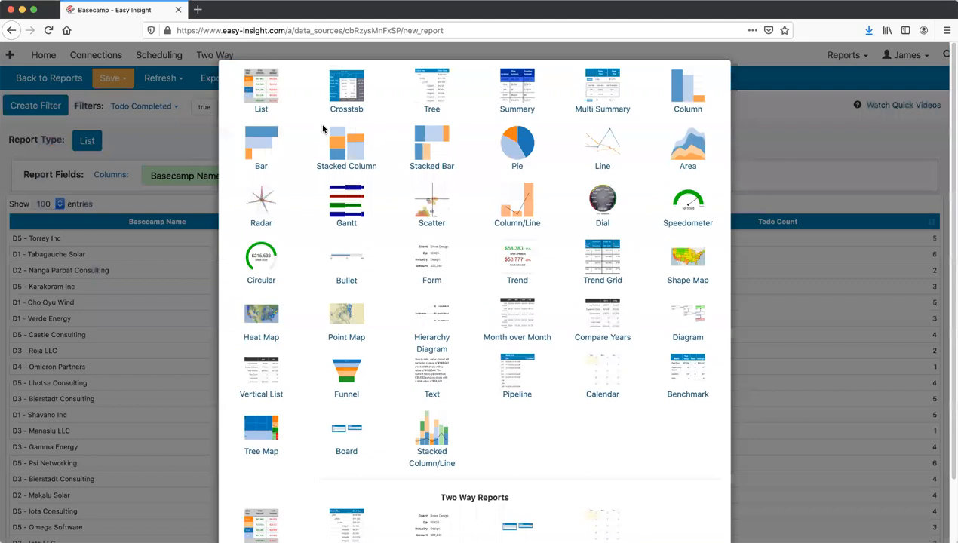
{"action": "left_click", "coordinate": [346, 91]}
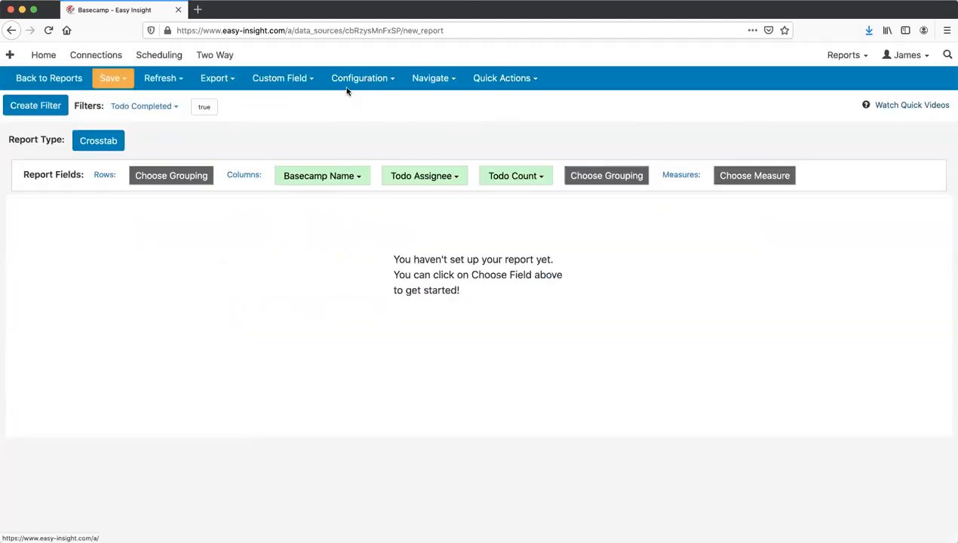
{"action": "left_click", "coordinate": [193, 175]}
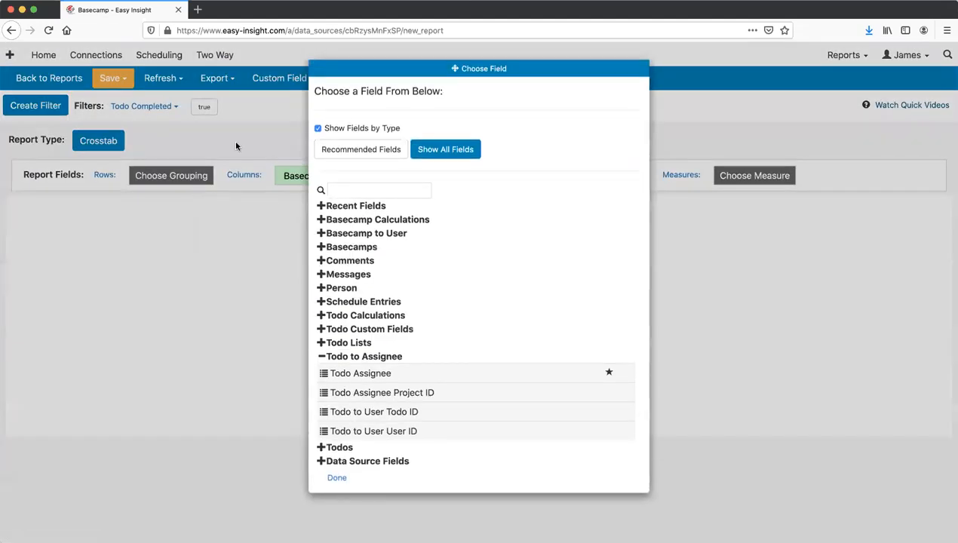
- Move Basecamp Name into the crosstab rows and Todo Count into Measures
{"action": "left_click", "coordinate": [235, 146]}
{"action": "left_click", "coordinate": [317, 176]}
{"action": "left_click", "coordinate": [332, 306]}
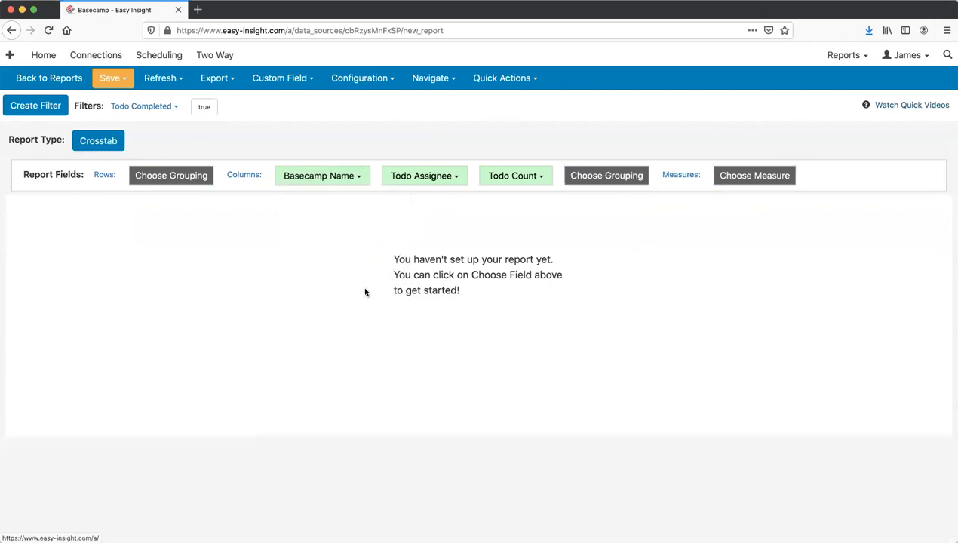
{"action": "left_click", "coordinate": [330, 93]}
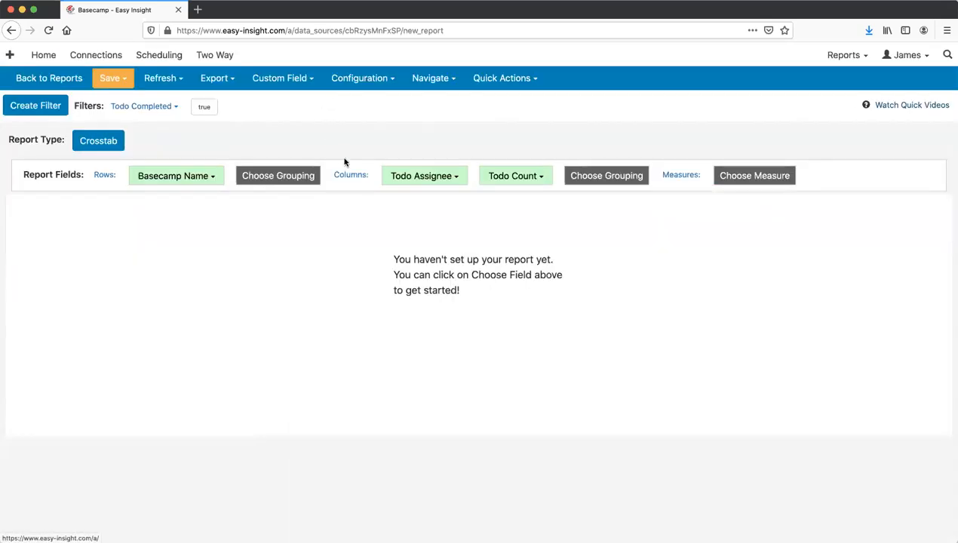
{"action": "left_click", "coordinate": [513, 175]}
{"action": "left_click", "coordinate": [529, 253]}
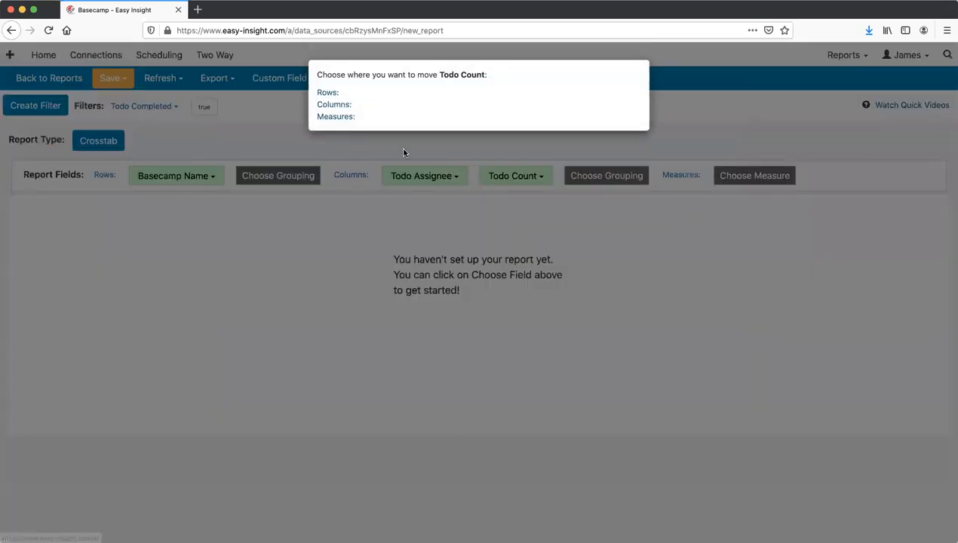
{"action": "left_click", "coordinate": [330, 118]}
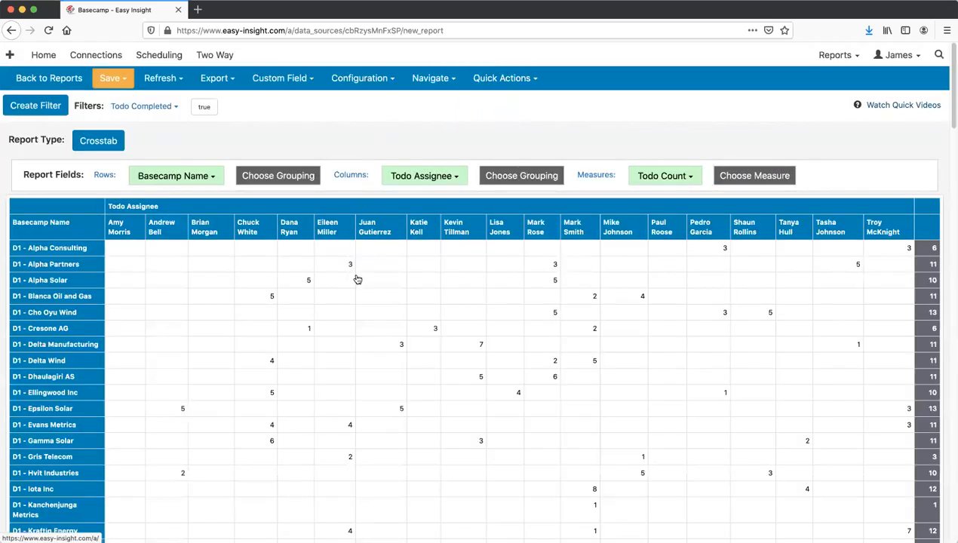
{"action": "scroll", "coordinate": [355, 279], "scroll_direction": "down", "scroll_amount": 1}
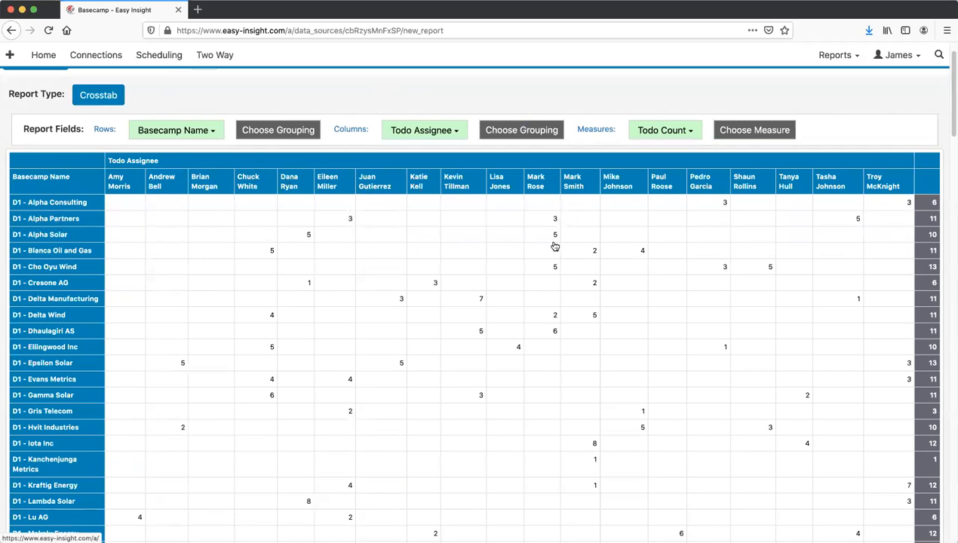
{"action": "scroll", "coordinate": [552, 245], "scroll_direction": "up", "scroll_amount": 1}
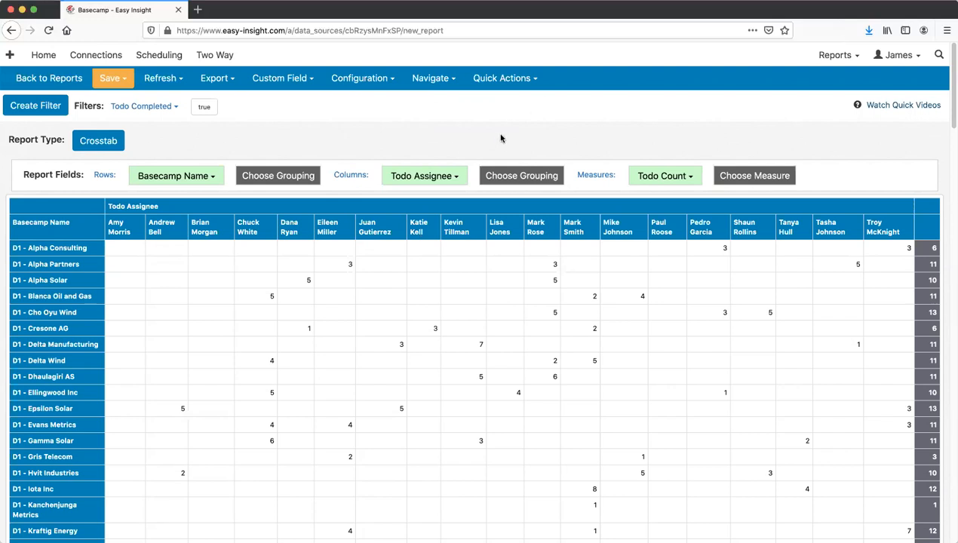
{"action": "scroll", "coordinate": [429, 135], "scroll_direction": "down", "scroll_amount": 1}
{"action": "scroll", "coordinate": [428, 135], "scroll_direction": "up", "scroll_amount": 1}
- Browse the Todo to Assignee and Todos field groups in Basecamp Name's field chooser
{"action": "left_click", "coordinate": [178, 176]}
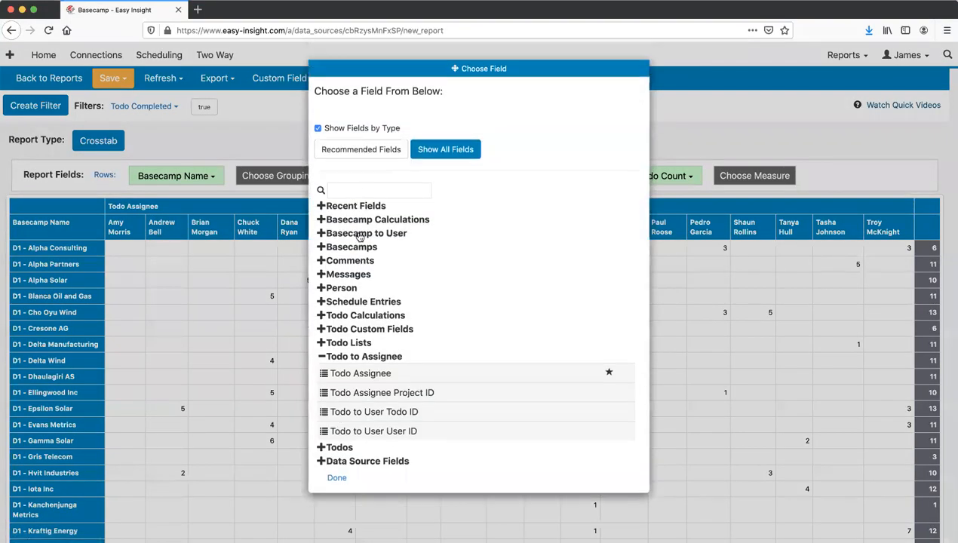
{"action": "left_click", "coordinate": [359, 357]}
{"action": "left_click", "coordinate": [353, 370]}
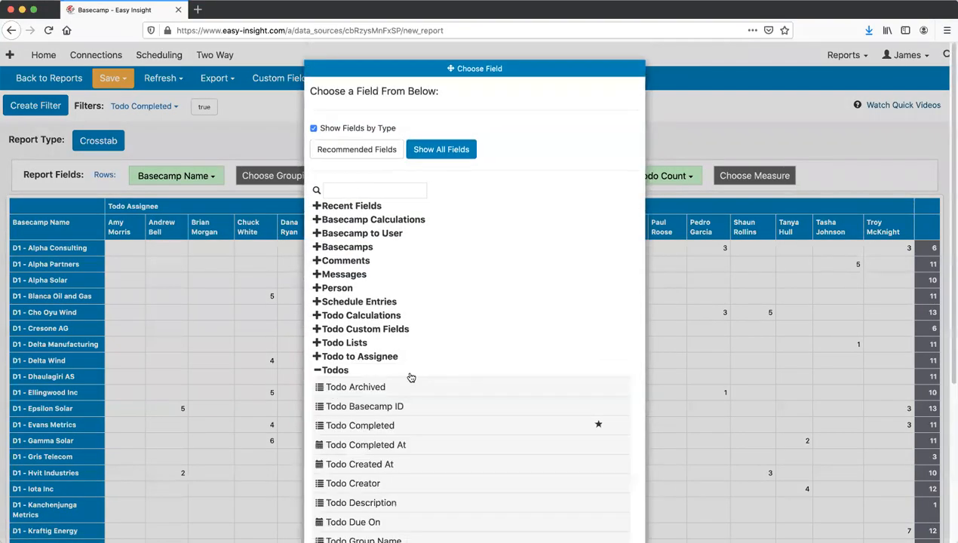
{"action": "scroll", "coordinate": [396, 298], "scroll_direction": "down", "scroll_amount": 5}
{"action": "scroll", "coordinate": [385, 260], "scroll_direction": "down", "scroll_amount": 1}
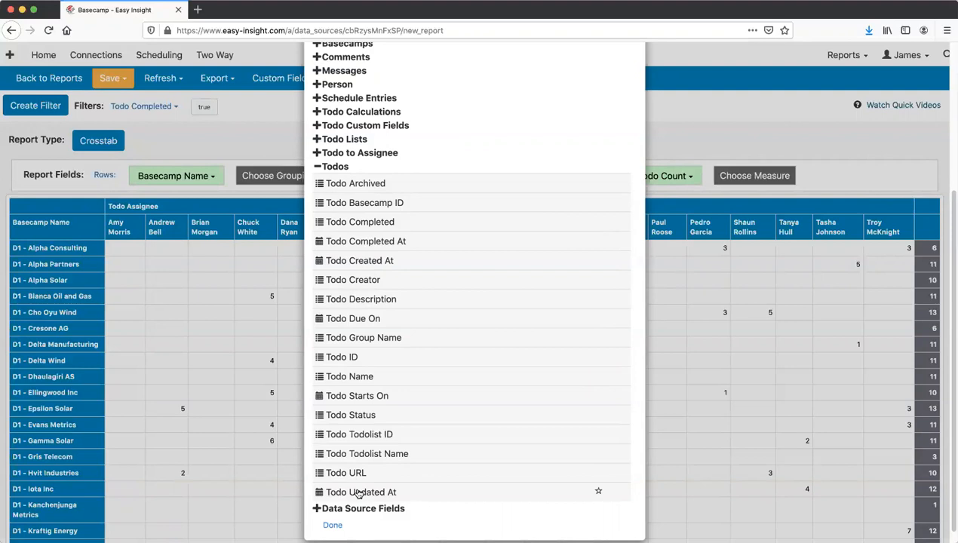
{"action": "scroll", "coordinate": [358, 493], "scroll_direction": "up", "scroll_amount": 3}
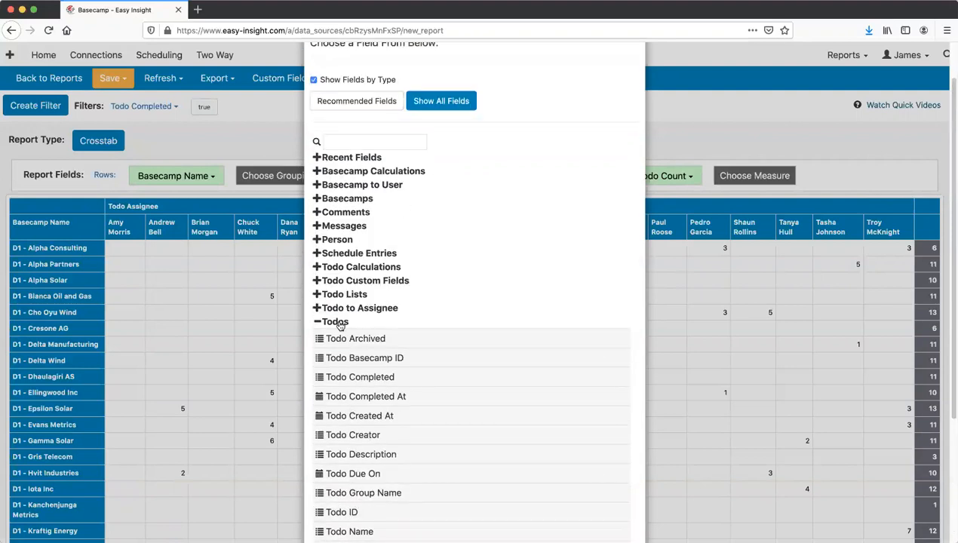
{"action": "left_click", "coordinate": [340, 325]}
- Close the field chooser unchanged and bring up the Todo Completed filter's options
{"action": "left_click", "coordinate": [263, 132]}
{"action": "left_click", "coordinate": [661, 176]}
{"action": "left_click", "coordinate": [151, 106]}
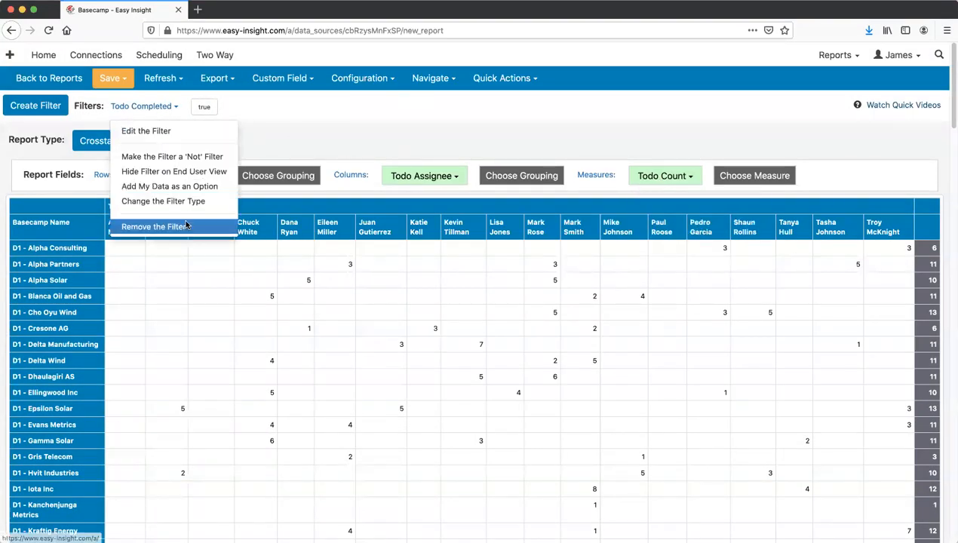
- Remove the Todo Completed filter and switch the measure to Completed Late
{"action": "left_click", "coordinate": [187, 225]}
{"action": "left_click", "coordinate": [661, 178]}
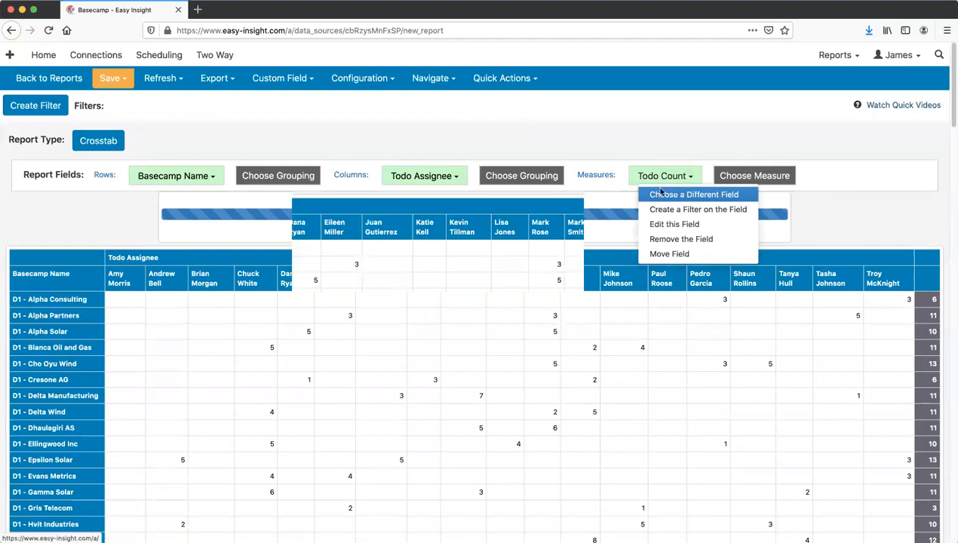
{"action": "left_click", "coordinate": [679, 195]}
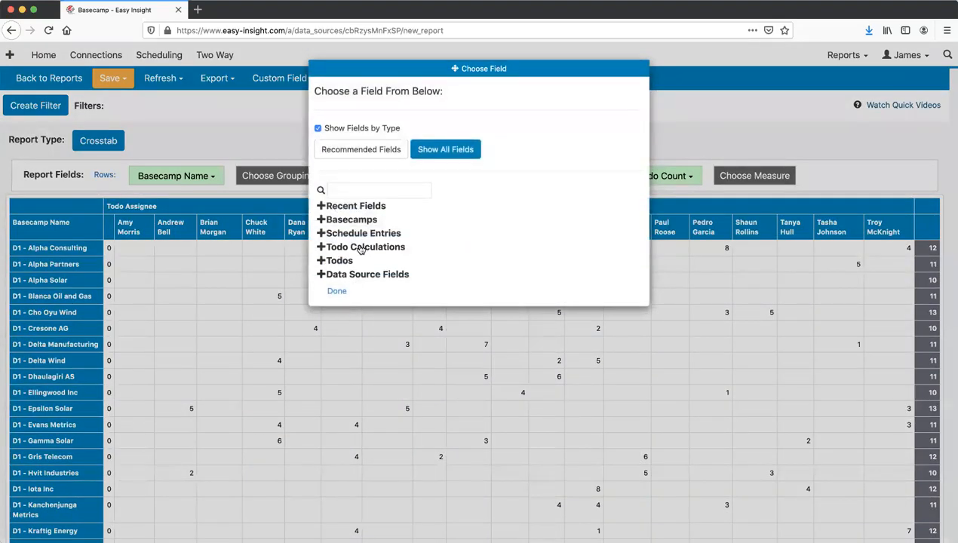
{"action": "left_click", "coordinate": [360, 249]}
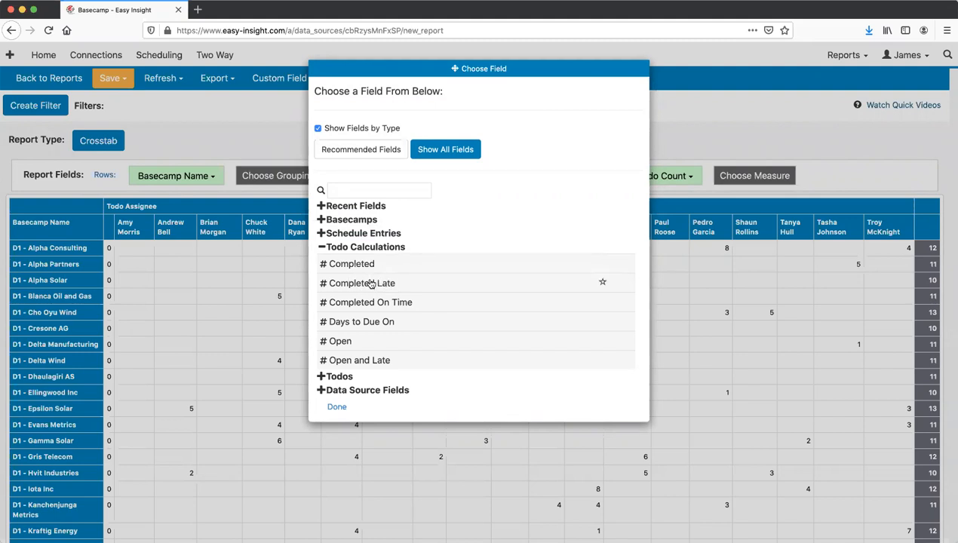
{"action": "left_click", "coordinate": [366, 284]}
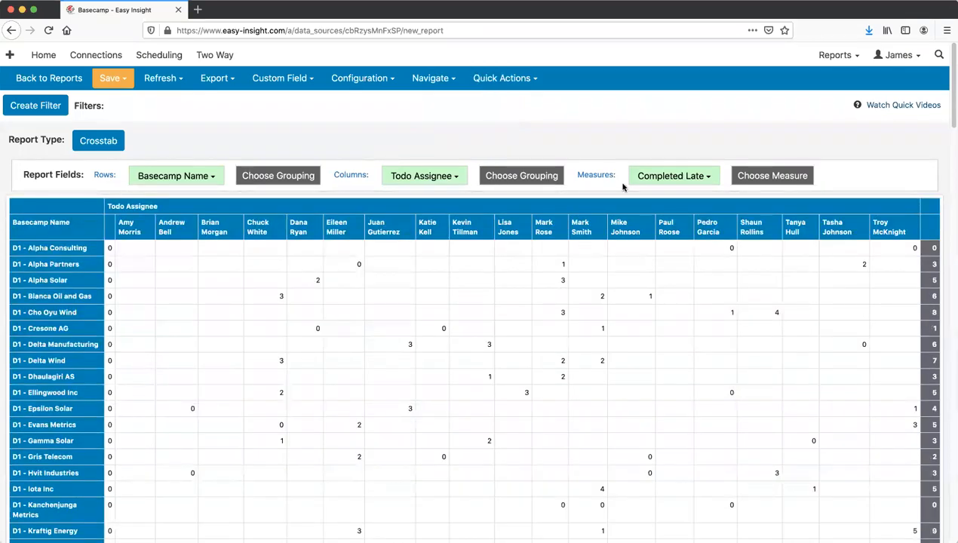
- Replace the Completed Late measure with Open
{"action": "left_click", "coordinate": [668, 178]}
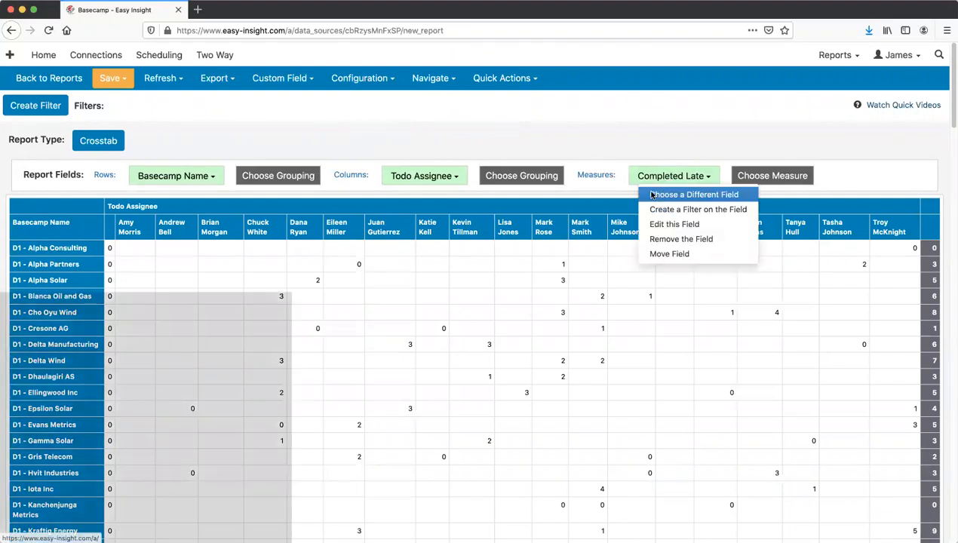
{"action": "left_click", "coordinate": [659, 193]}
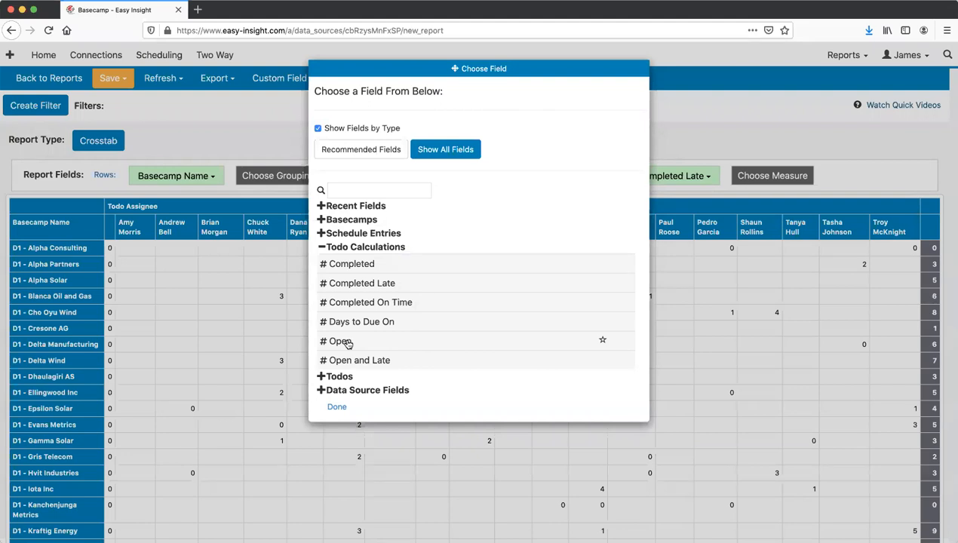
{"action": "left_click", "coordinate": [340, 342]}
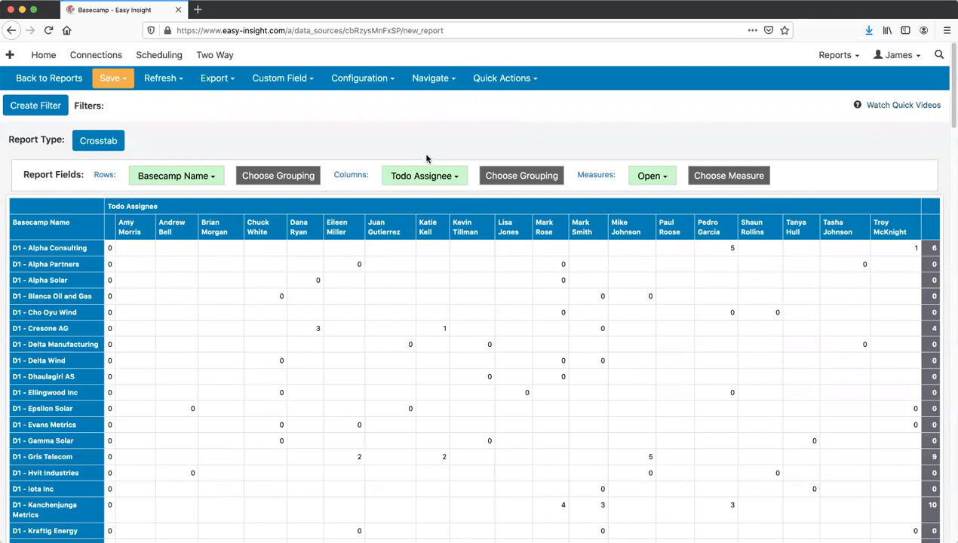
{"action": "left_click", "coordinate": [440, 80]}
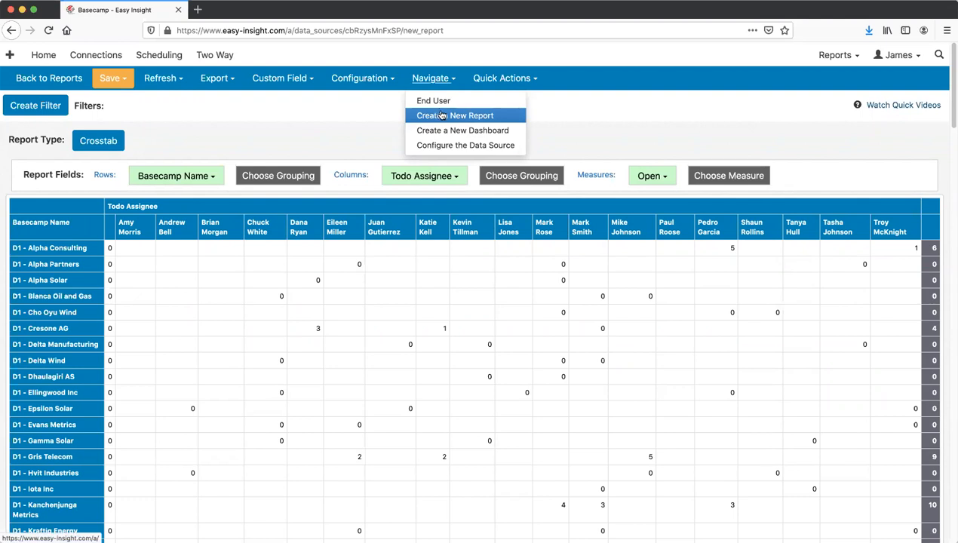
- Create a new blank report from the Basecamp data source page
{"action": "left_click", "coordinate": [442, 115]}
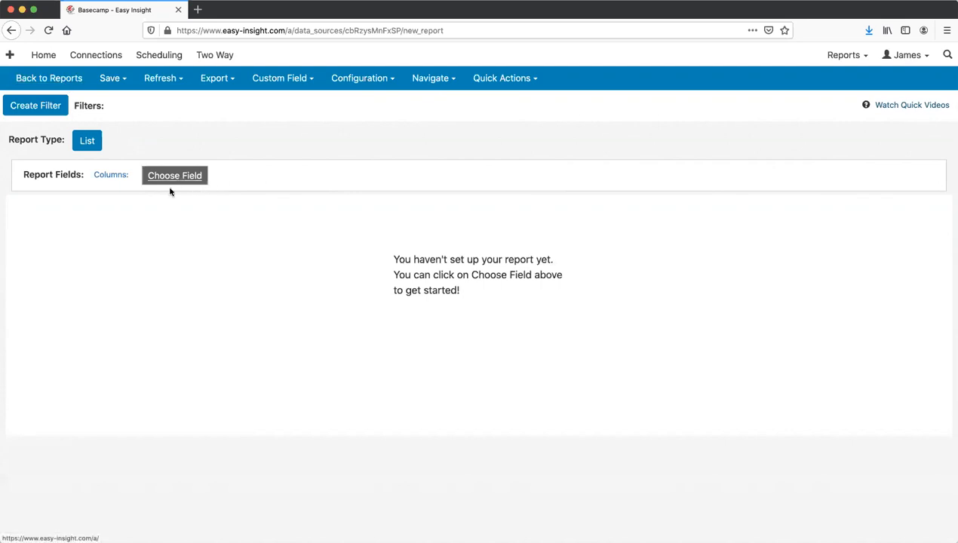
{"action": "left_click", "coordinate": [49, 77]}
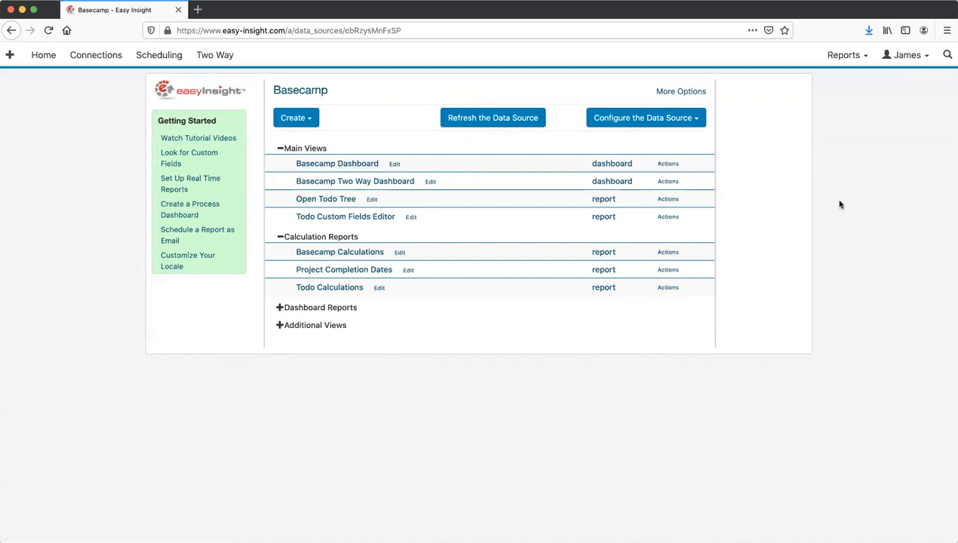
{"action": "left_click", "coordinate": [308, 120]}
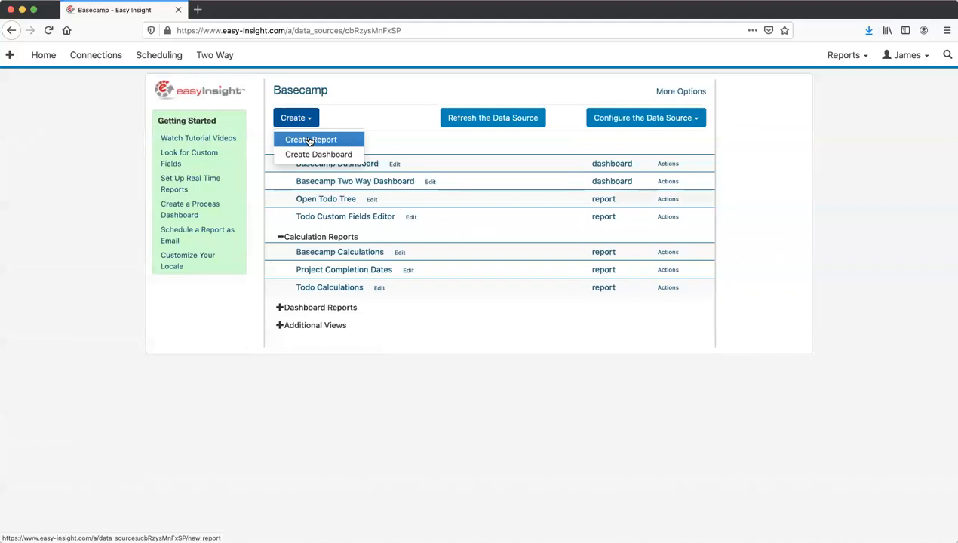
{"action": "left_click", "coordinate": [419, 122]}
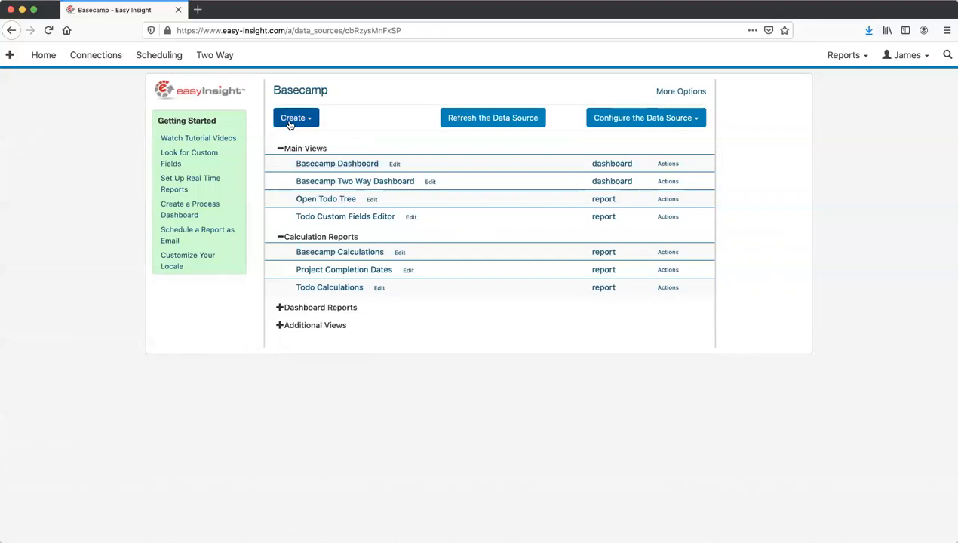
{"action": "left_click", "coordinate": [293, 119]}
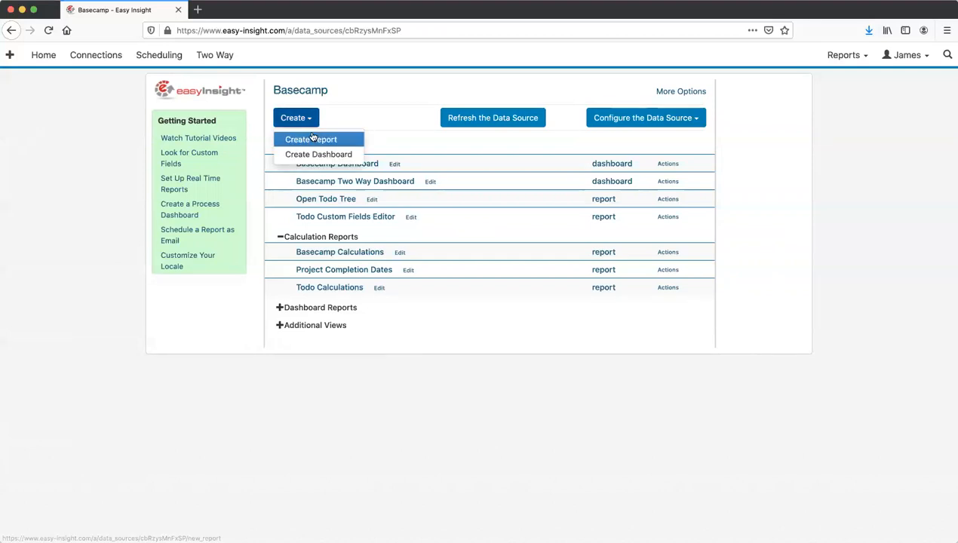
{"action": "left_click", "coordinate": [295, 137]}
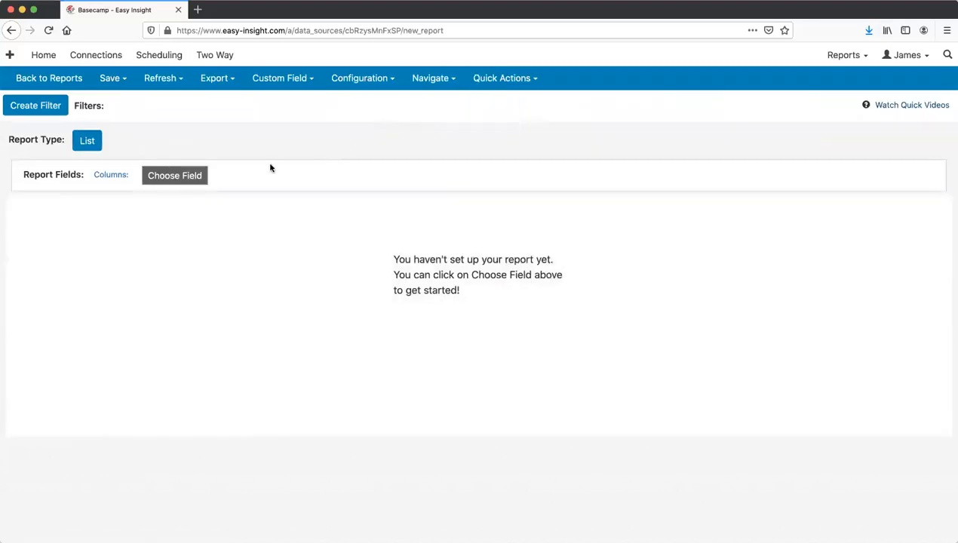
- Add Todo Name, Basecamp Name and Todo Due On as the list's columns
{"action": "left_click", "coordinate": [189, 181]}
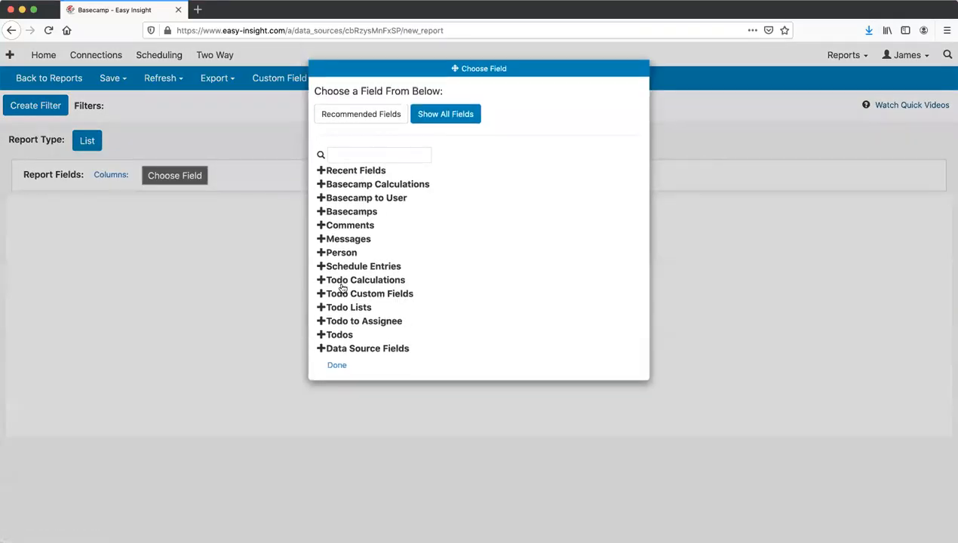
{"action": "left_click", "coordinate": [341, 335]}
{"action": "scroll", "coordinate": [385, 340], "scroll_direction": "down", "scroll_amount": 2}
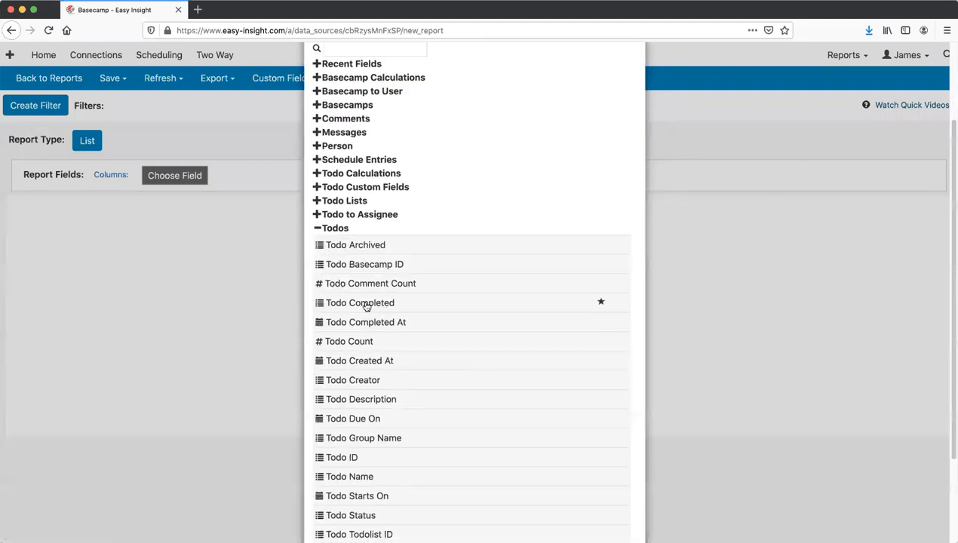
{"action": "scroll", "coordinate": [359, 381], "scroll_direction": "down", "scroll_amount": 3}
{"action": "left_click", "coordinate": [363, 361]}
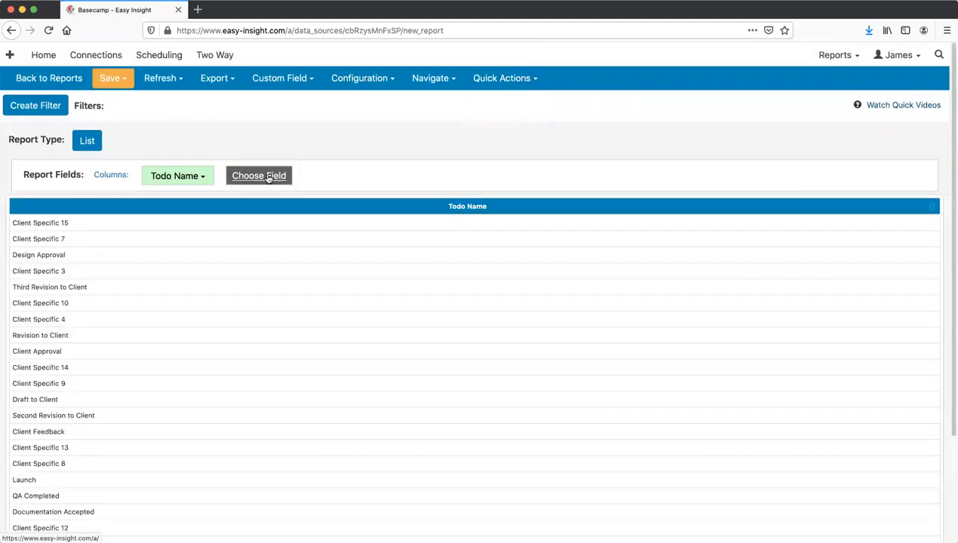
{"action": "left_click", "coordinate": [266, 177]}
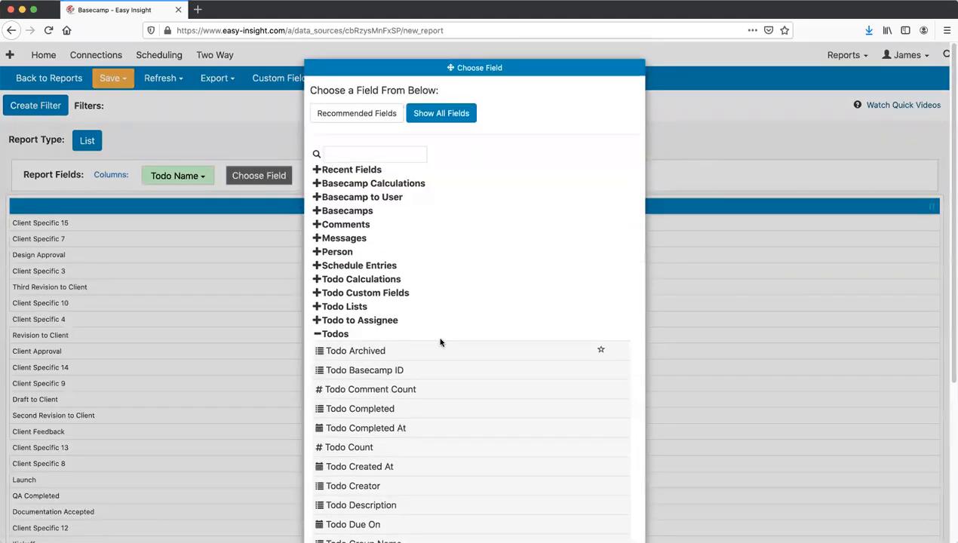
{"action": "left_click", "coordinate": [344, 211]}
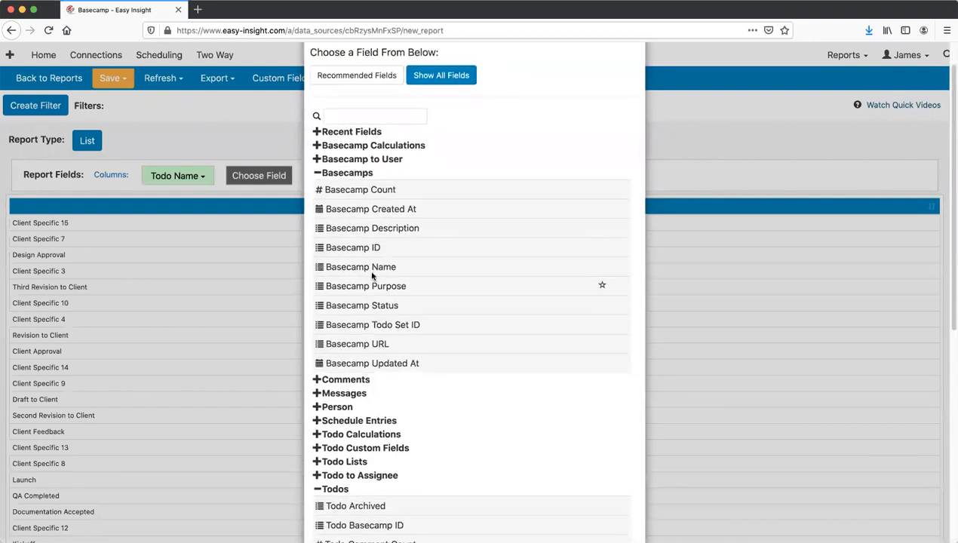
{"action": "left_click", "coordinate": [370, 266]}
{"action": "left_click", "coordinate": [363, 178]}
{"action": "scroll", "coordinate": [362, 377], "scroll_direction": "down", "scroll_amount": 6}
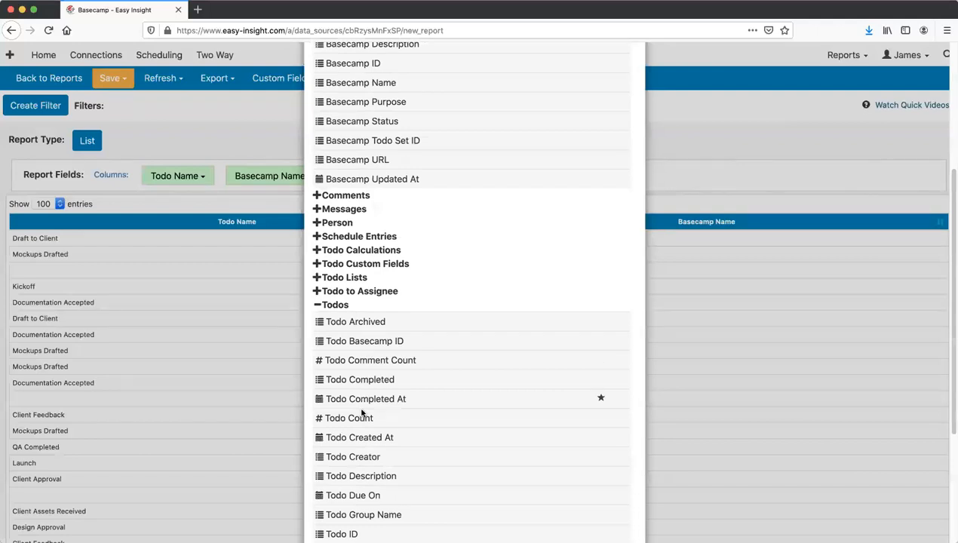
{"action": "scroll", "coordinate": [360, 415], "scroll_direction": "down", "scroll_amount": 4}
{"action": "left_click", "coordinate": [364, 343]}
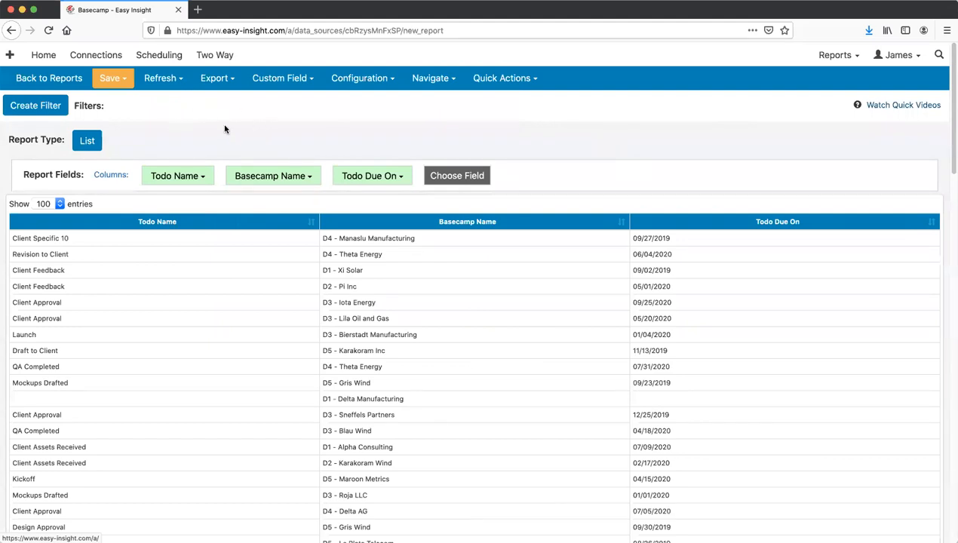
- Add a single-value Todo Completed filter set to false
{"action": "left_click", "coordinate": [44, 106]}
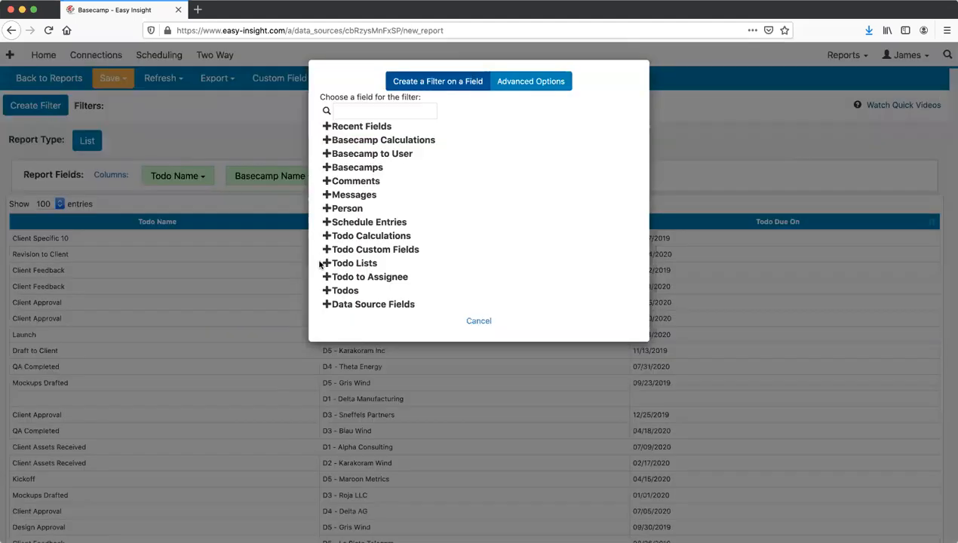
{"action": "left_click", "coordinate": [346, 291]}
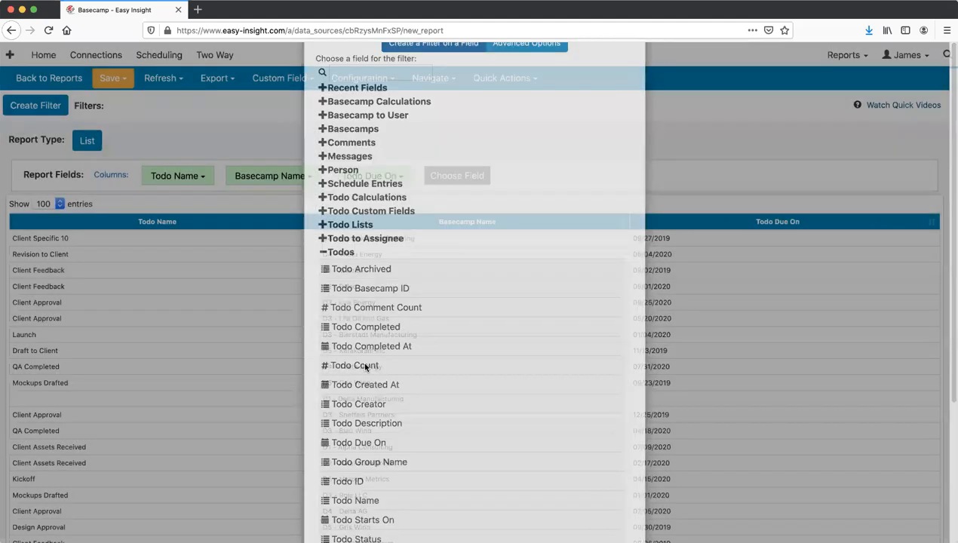
{"action": "left_click", "coordinate": [364, 366]}
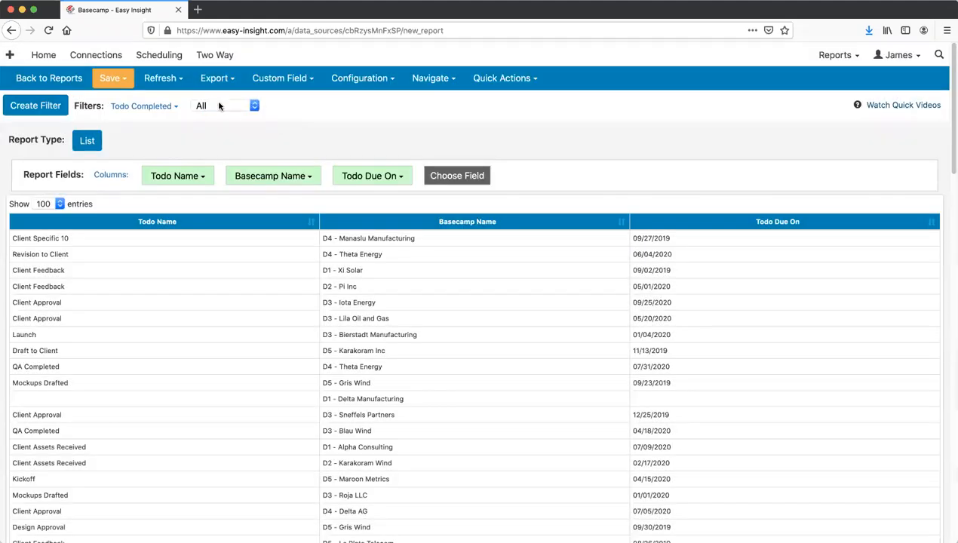
{"action": "left_click", "coordinate": [219, 107]}
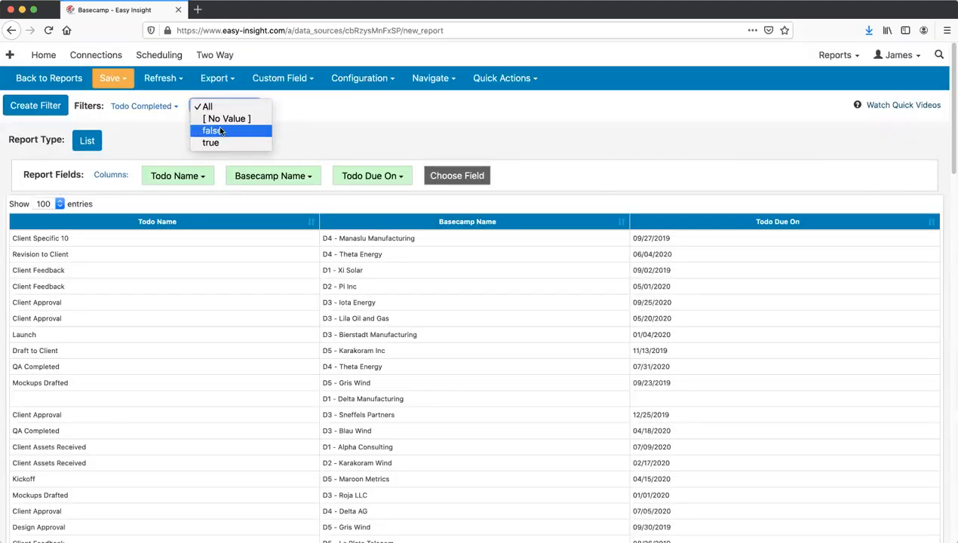
{"action": "left_click", "coordinate": [212, 131]}
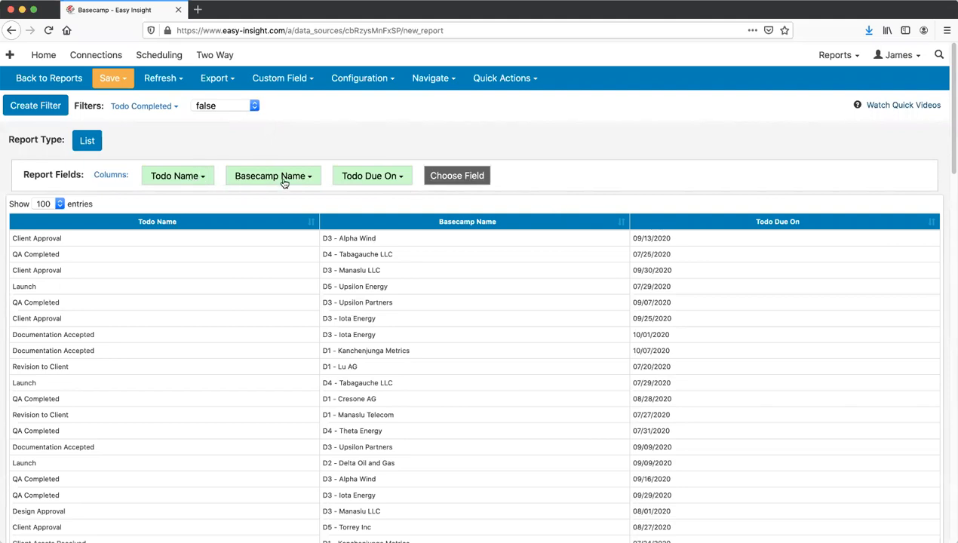
- Sort by Todo Due On ascending and save the report as 'Upcoming Todos with Due Dates'
{"action": "left_click", "coordinate": [668, 224]}
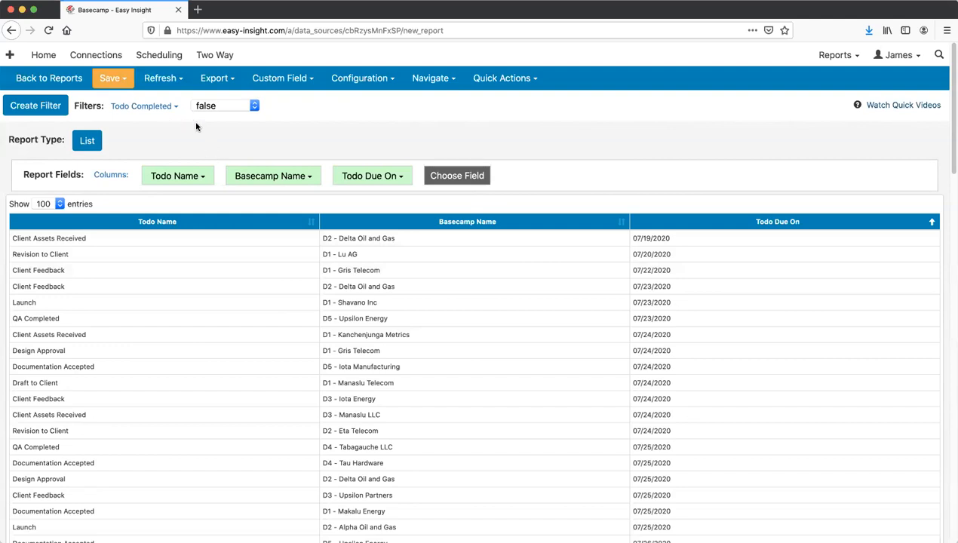
{"action": "left_click", "coordinate": [115, 80]}
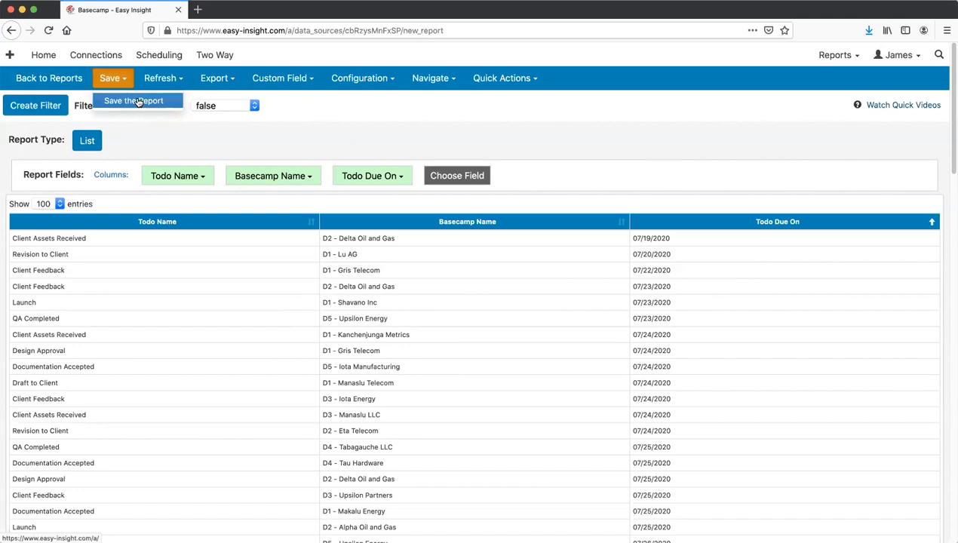
{"action": "left_click", "coordinate": [138, 102]}
{"action": "left_click", "coordinate": [417, 78]}
{"action": "type", "text": "Upcoming Todos withi Due D"}
{"action": "key", "text": "BackSpace"}
{"action": "key", "text": "BackSpace"}
{"action": "key", "text": "BackSpace"}
{"action": "type", "text": "Due Dates"}
{"action": "left_click", "coordinate": [452, 103]}
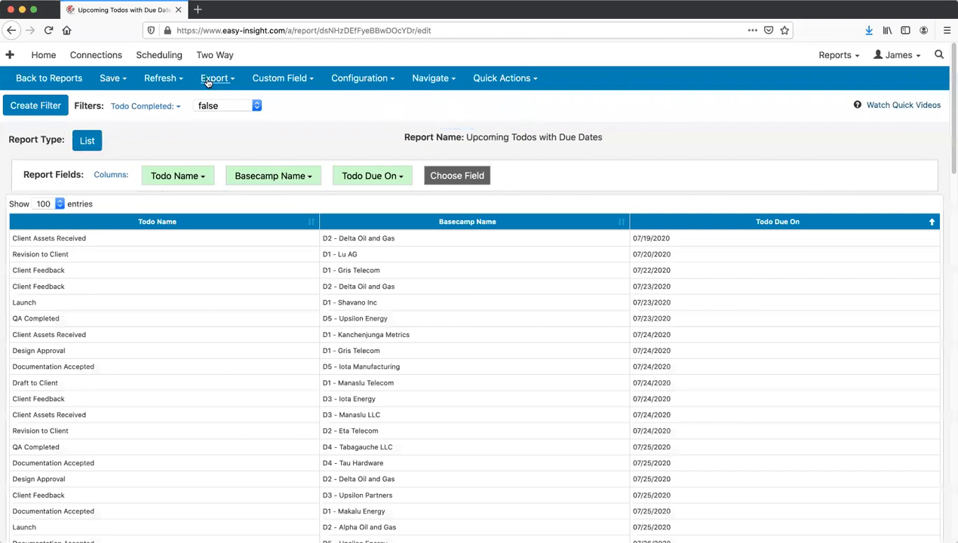
- Open scheduled delivery setup for Upcoming Todos with Due Dates via Export > Set Up Scheduling
{"action": "left_click", "coordinate": [209, 80]}
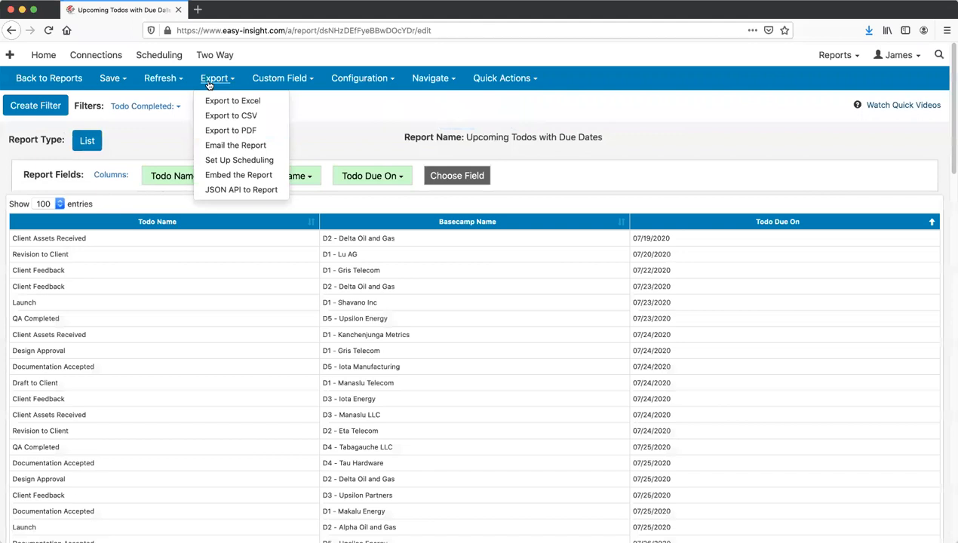
{"action": "left_click", "coordinate": [241, 161]}
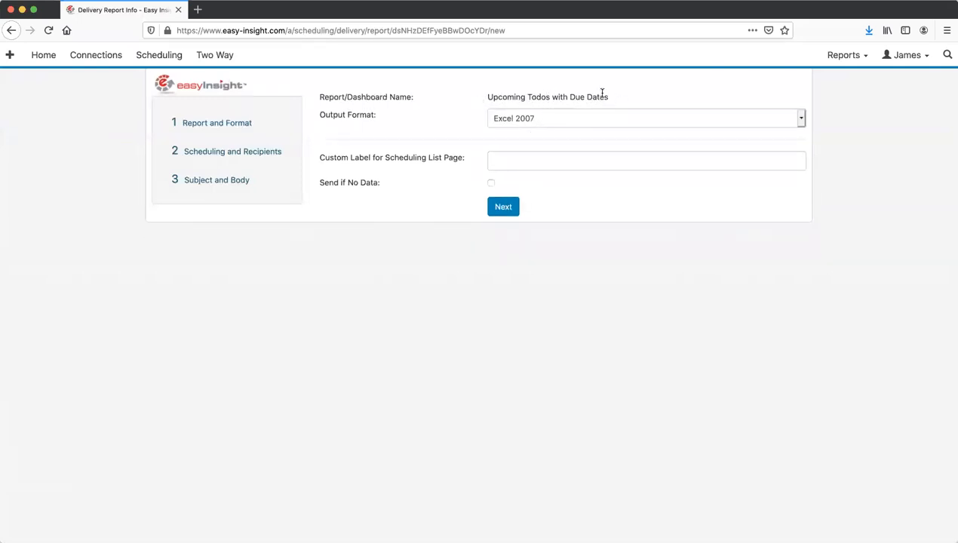
- Keep Excel 2007 as the delivery output format
{"action": "left_click", "coordinate": [558, 121]}
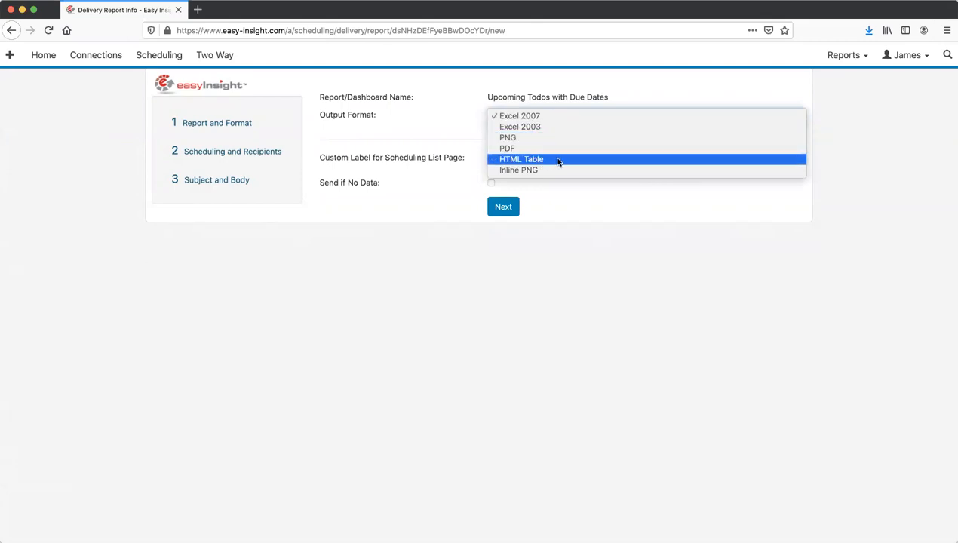
{"action": "left_click", "coordinate": [451, 127]}
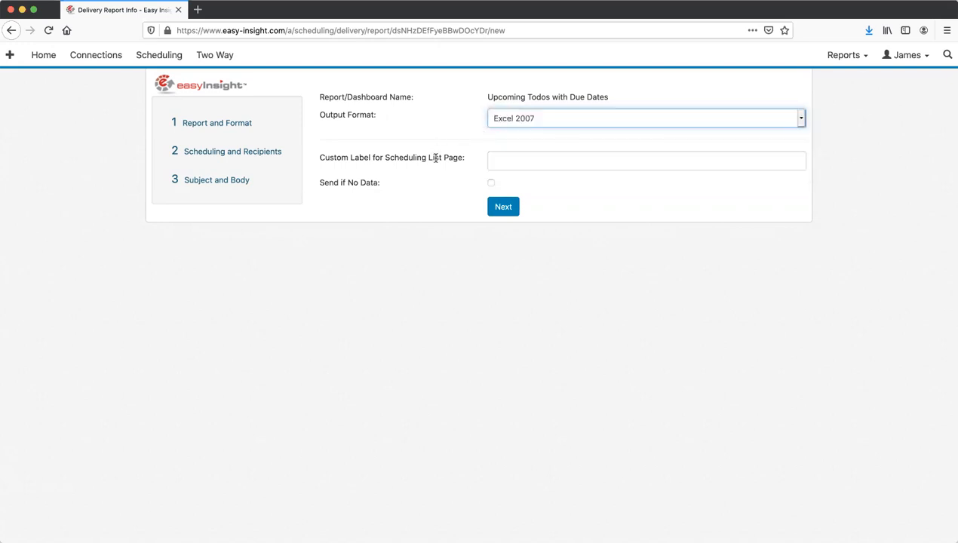
- Schedule the delivery weekly on Mondays at 7:00
{"action": "left_click", "coordinate": [503, 209]}
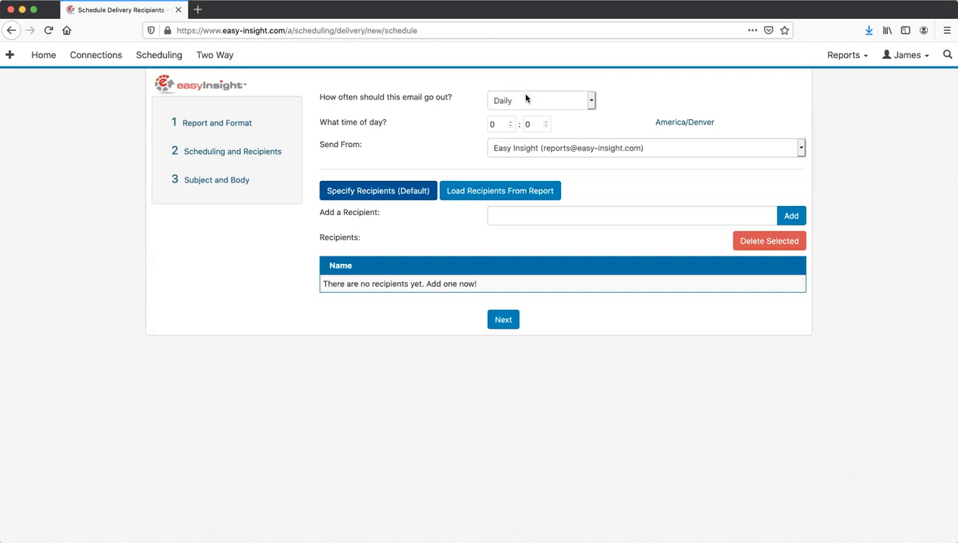
{"action": "left_click", "coordinate": [527, 100]}
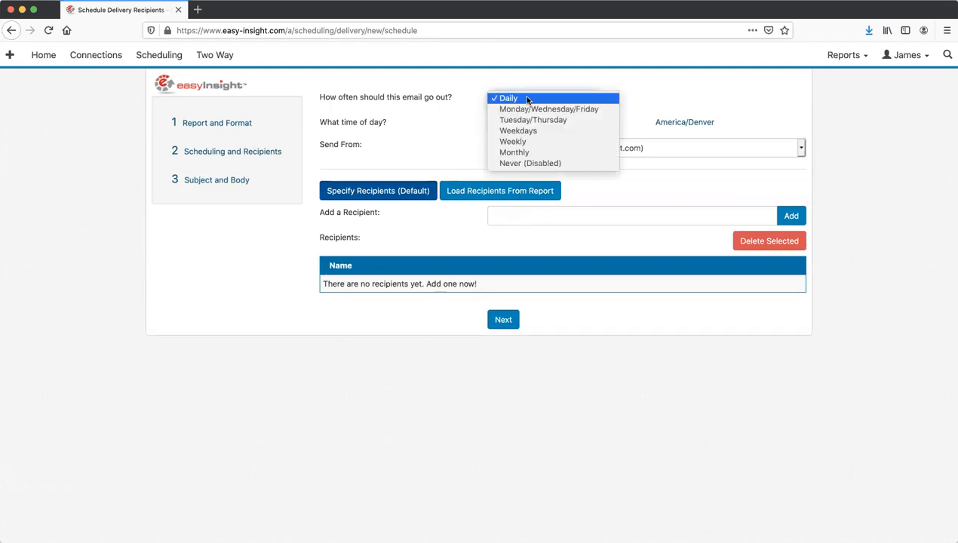
{"action": "left_click", "coordinate": [526, 143]}
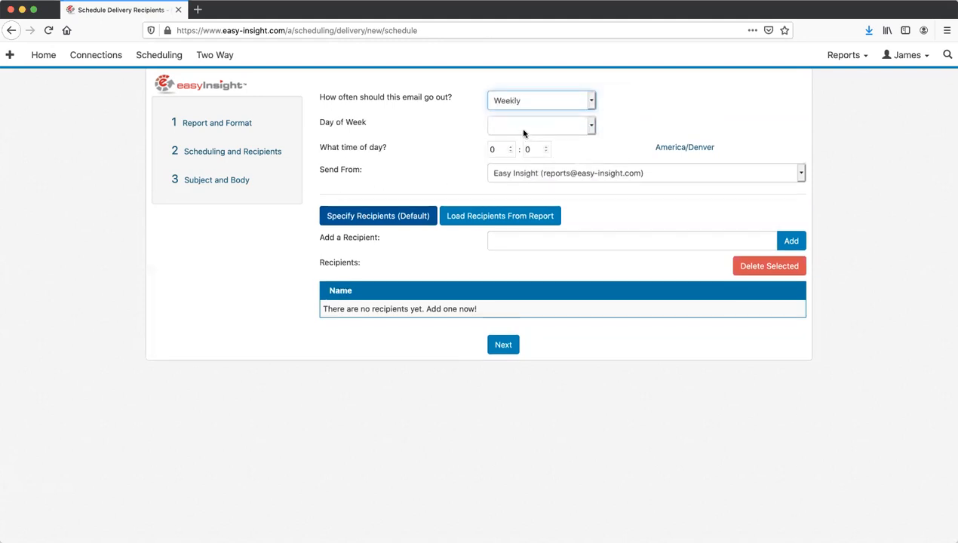
{"action": "left_click", "coordinate": [523, 129]}
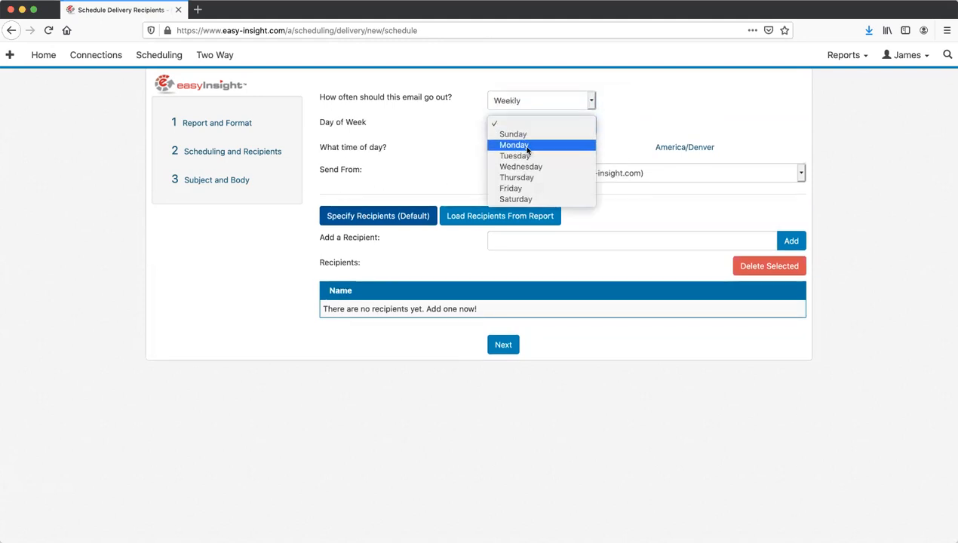
{"action": "left_click", "coordinate": [528, 147]}
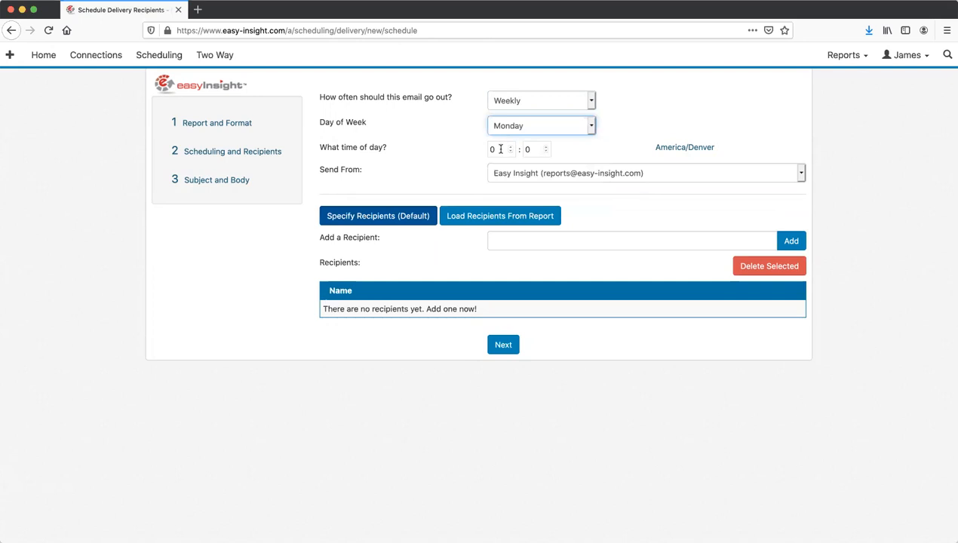
{"action": "left_click", "coordinate": [500, 149]}
{"action": "type", "text": "7"}
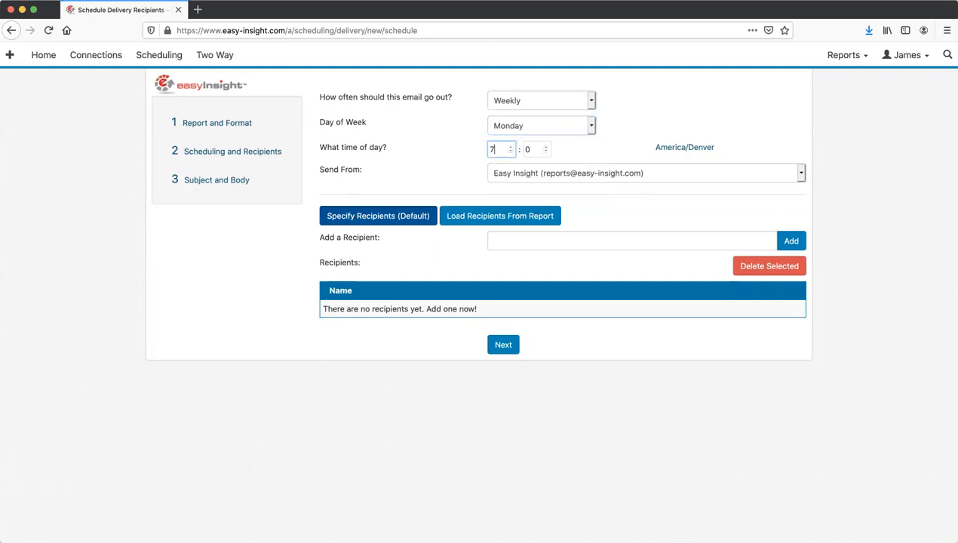
{"action": "key", "text": "Tab"}
{"action": "left_click", "coordinate": [453, 149]}
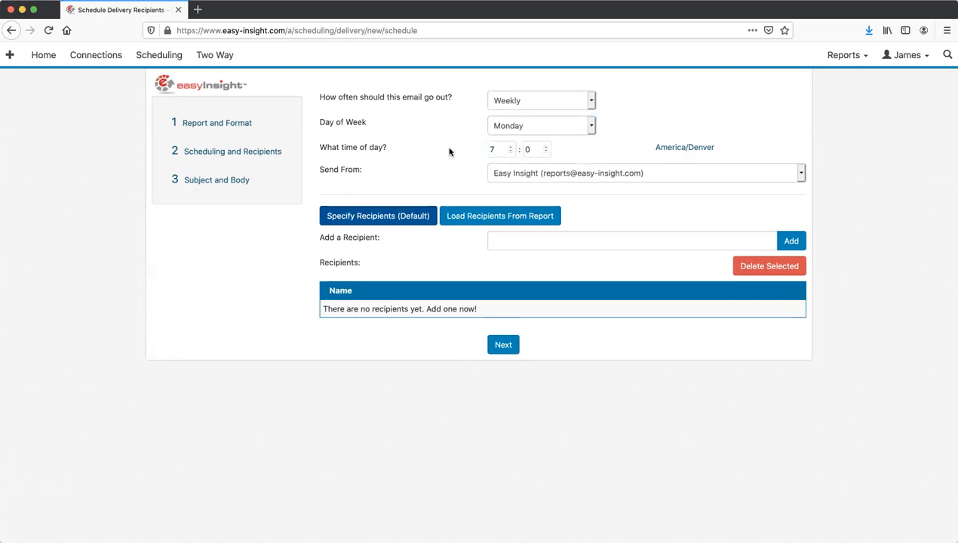
- Add the demo contact as the email recipient and continue to subject and body
{"action": "left_click", "coordinate": [523, 240]}
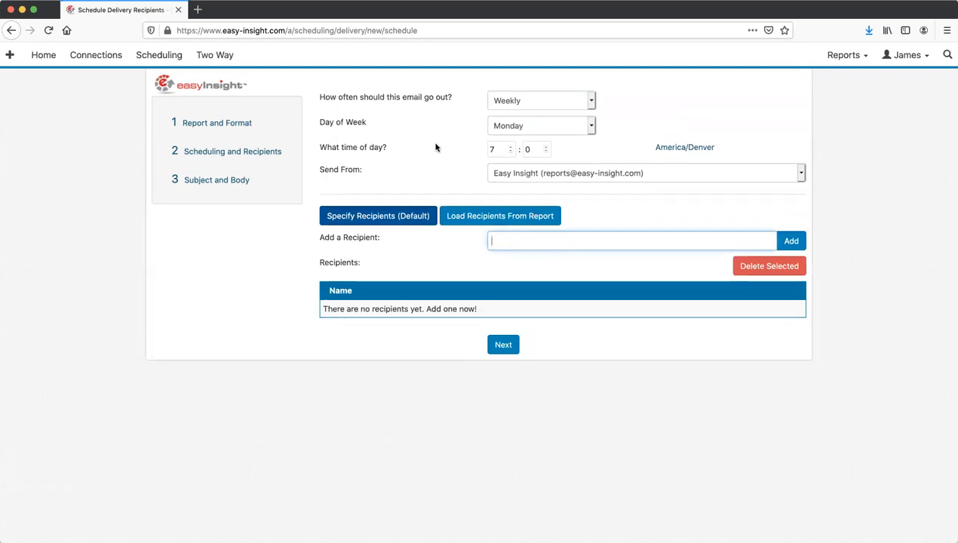
{"action": "left_click", "coordinate": [438, 183]}
{"action": "left_click", "coordinate": [605, 241]}
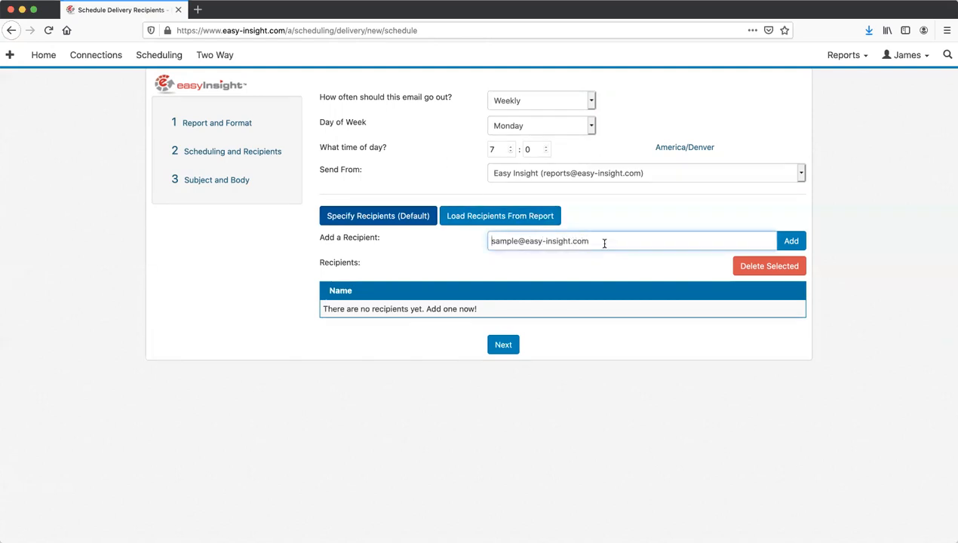
{"action": "key", "text": "super+a"}
{"action": "type", "text": "demo"}
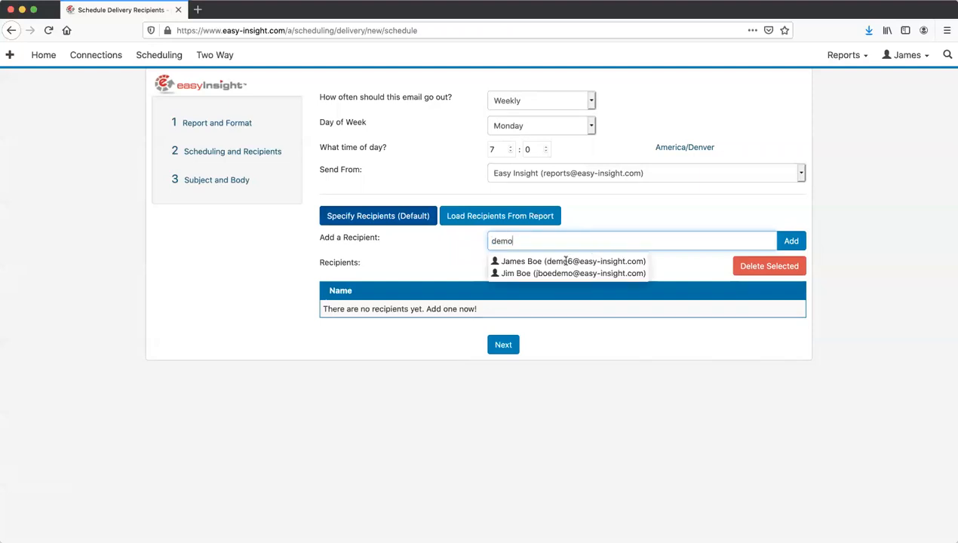
{"action": "left_click", "coordinate": [564, 262]}
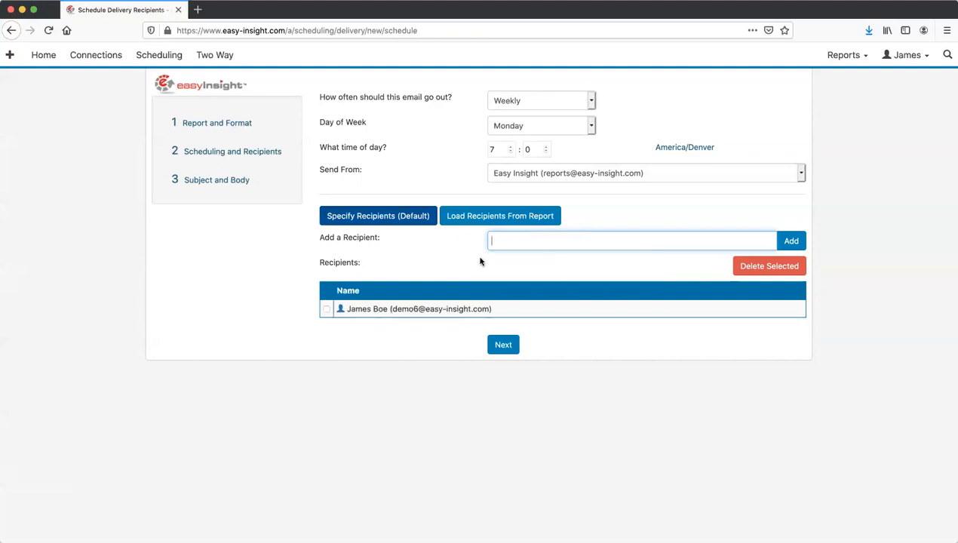
{"action": "left_click", "coordinate": [503, 346]}
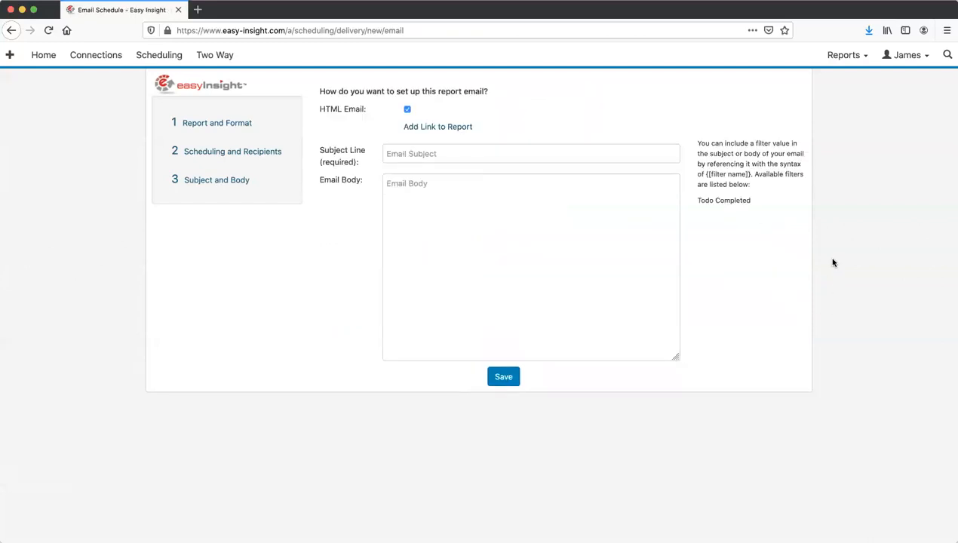
- Enter 'Sample Email Sub' as the email subject, then back out to Report and Format
{"action": "left_click", "coordinate": [473, 156]}
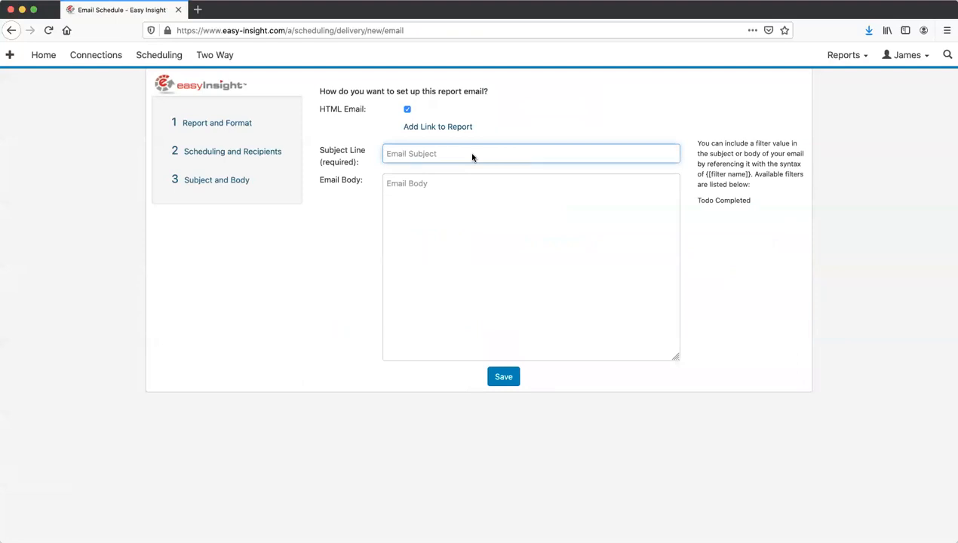
{"action": "type", "text": "Sample Email Subject"}
{"action": "left_click", "coordinate": [455, 196]}
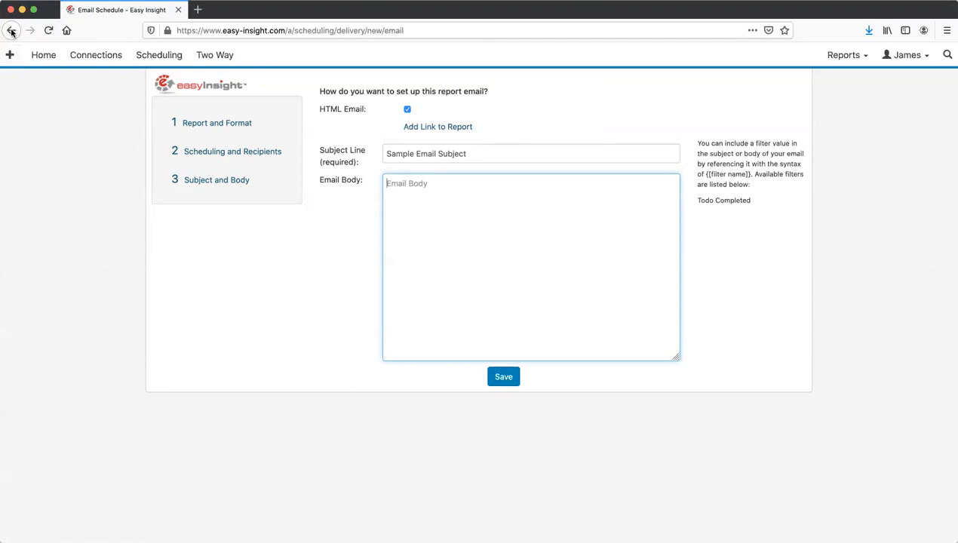
{"action": "left_click", "coordinate": [11, 31]}
{"action": "left_click", "coordinate": [12, 31]}
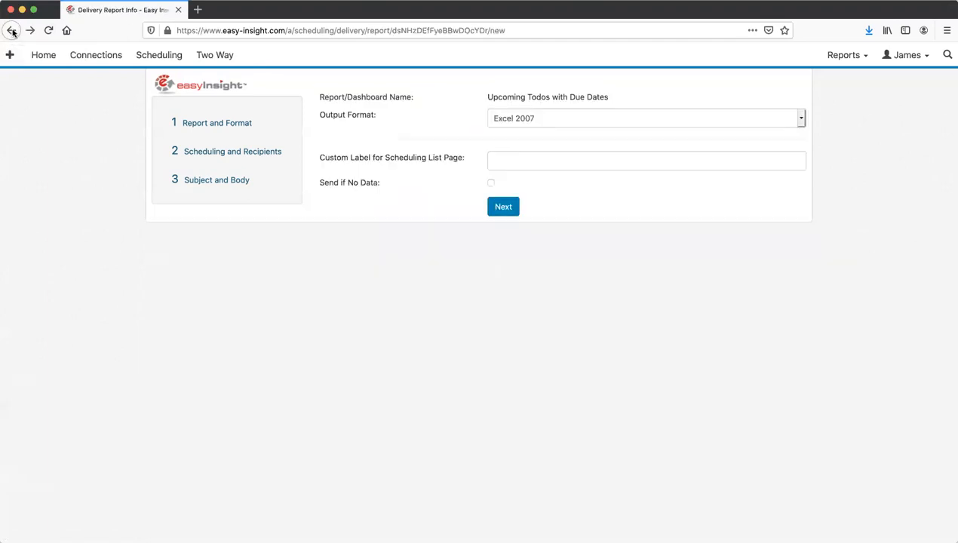
- From the Upcoming Todos editor, start a new report on the same data as a column chart
{"action": "left_click", "coordinate": [11, 31]}
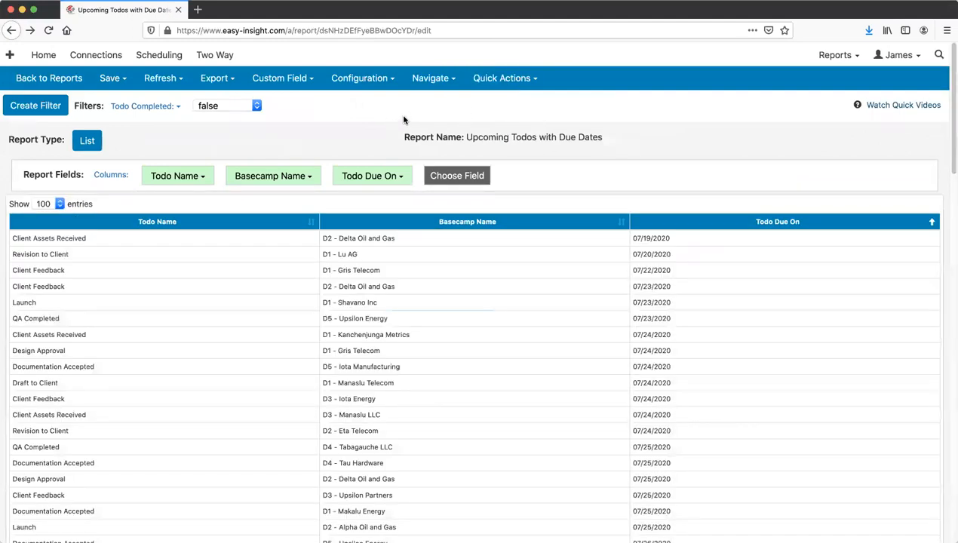
{"action": "left_click", "coordinate": [441, 80]}
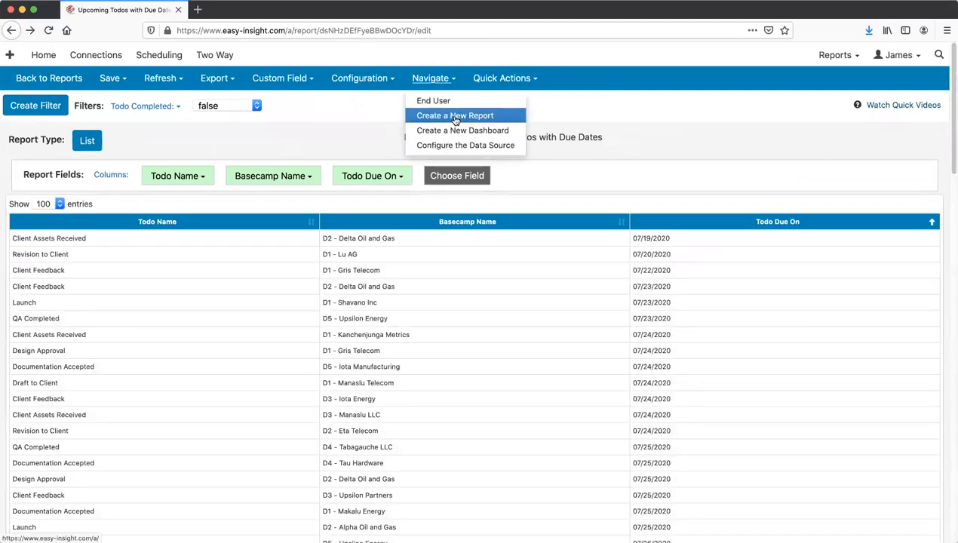
{"action": "left_click", "coordinate": [456, 117]}
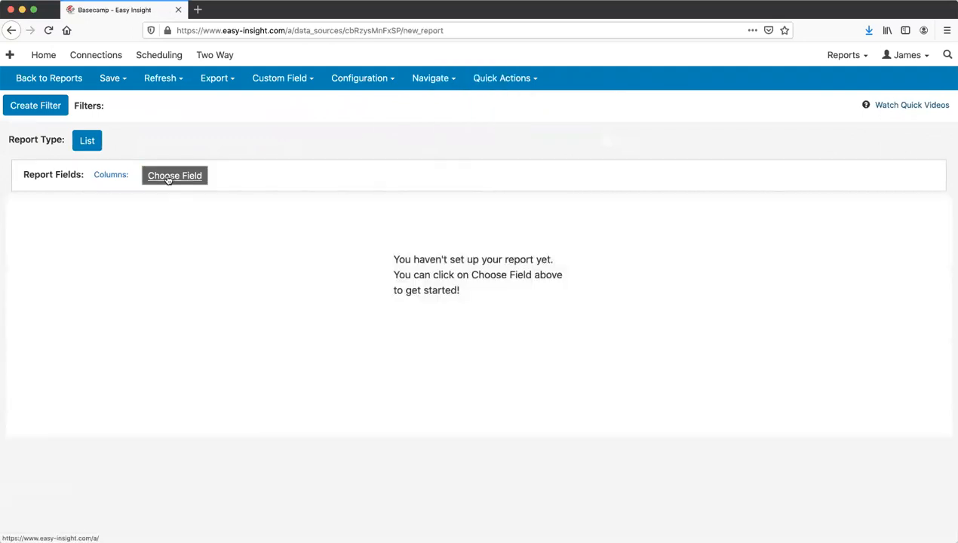
{"action": "left_click", "coordinate": [95, 144]}
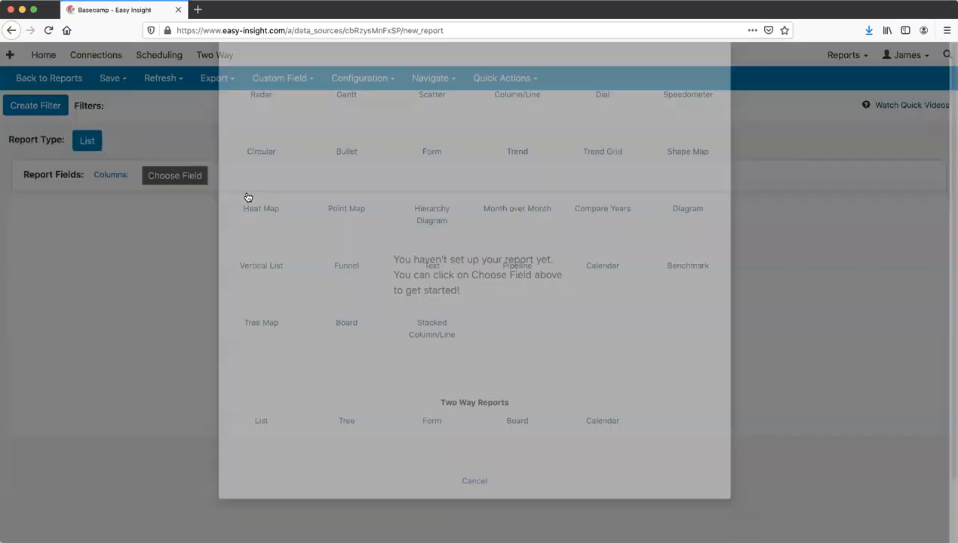
{"action": "left_click", "coordinate": [686, 89]}
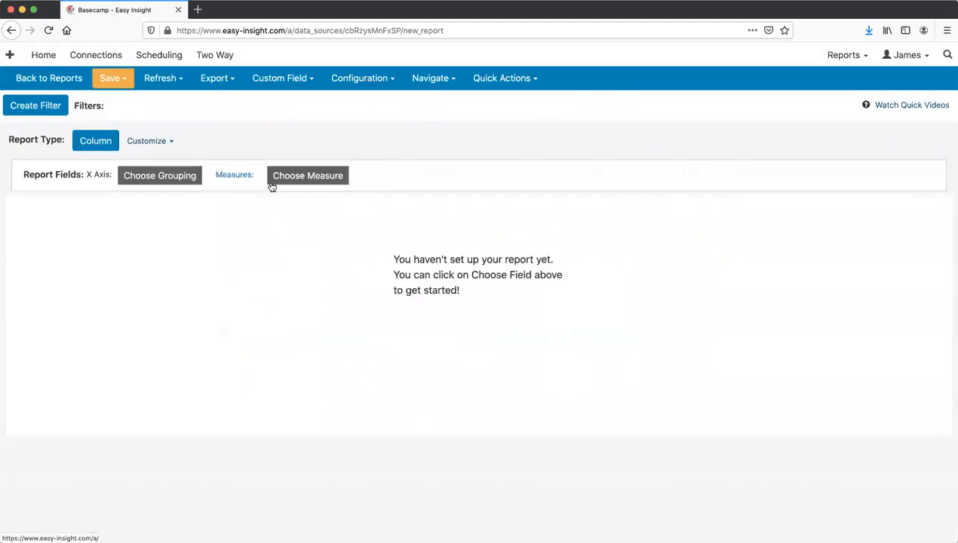
- Set the chart's X axis to Todo Assignee and its measure to Todo Count
{"action": "left_click", "coordinate": [155, 183]}
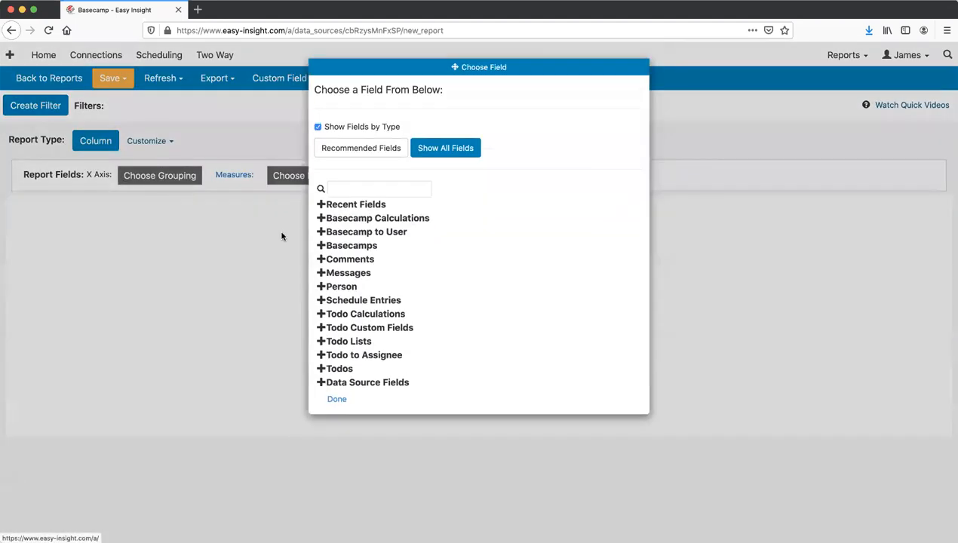
{"action": "left_click", "coordinate": [362, 357]}
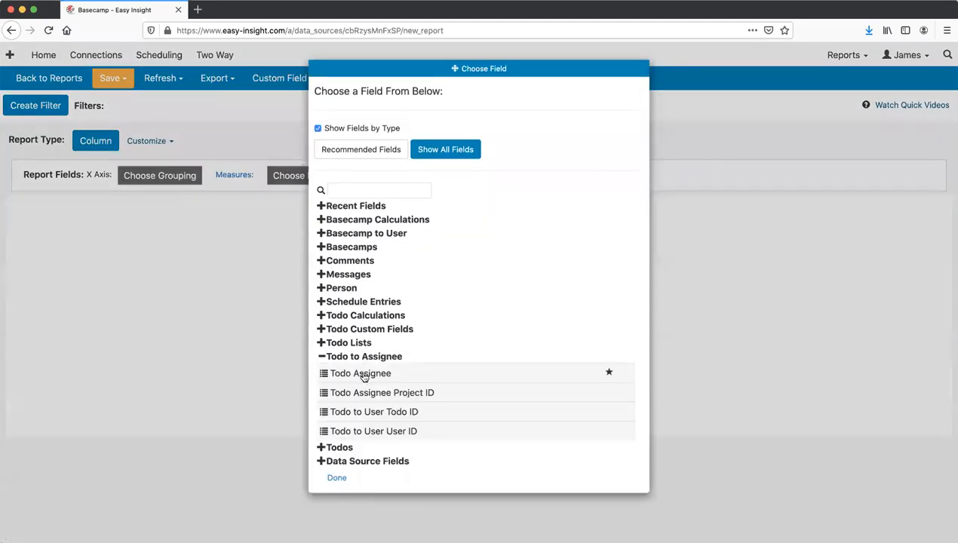
{"action": "left_click", "coordinate": [363, 375]}
{"action": "left_click", "coordinate": [303, 177]}
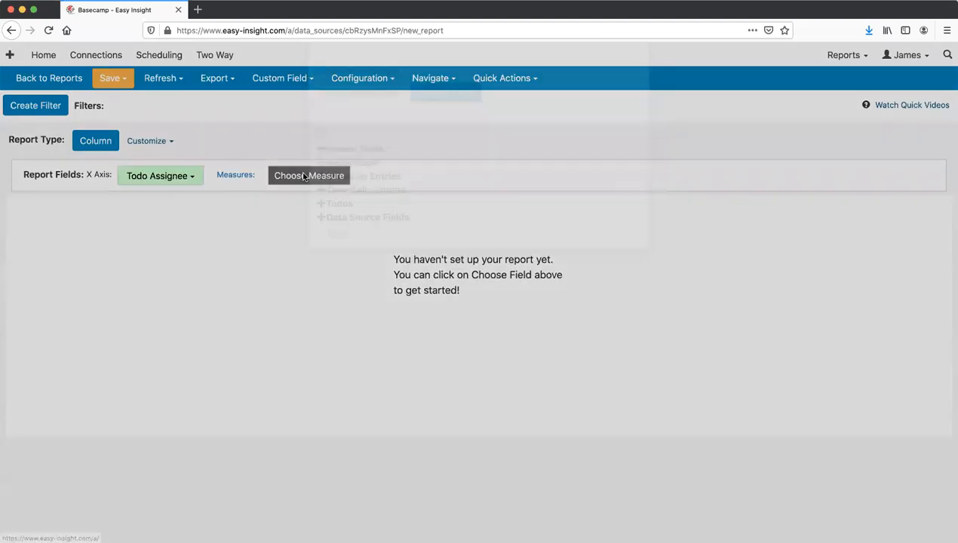
{"action": "left_click", "coordinate": [350, 262]}
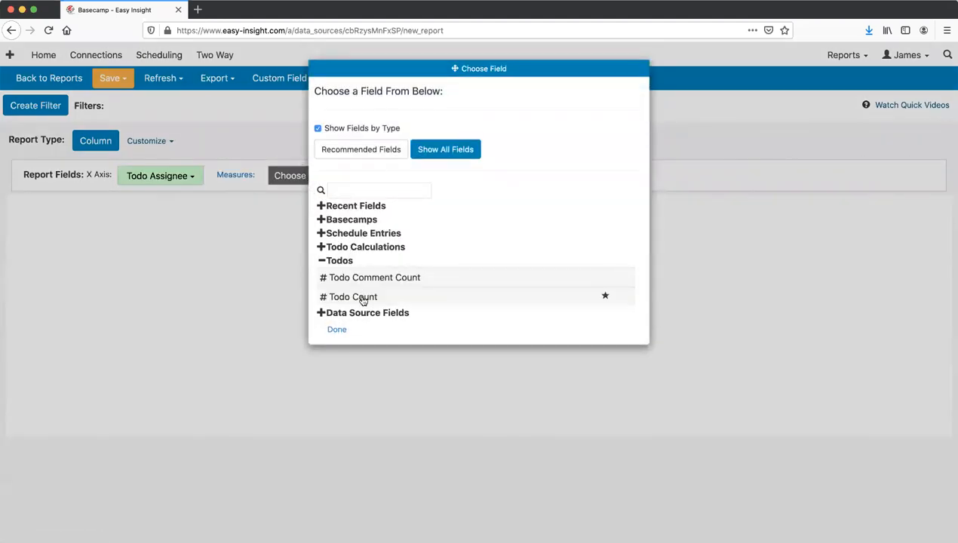
{"action": "left_click", "coordinate": [363, 299]}
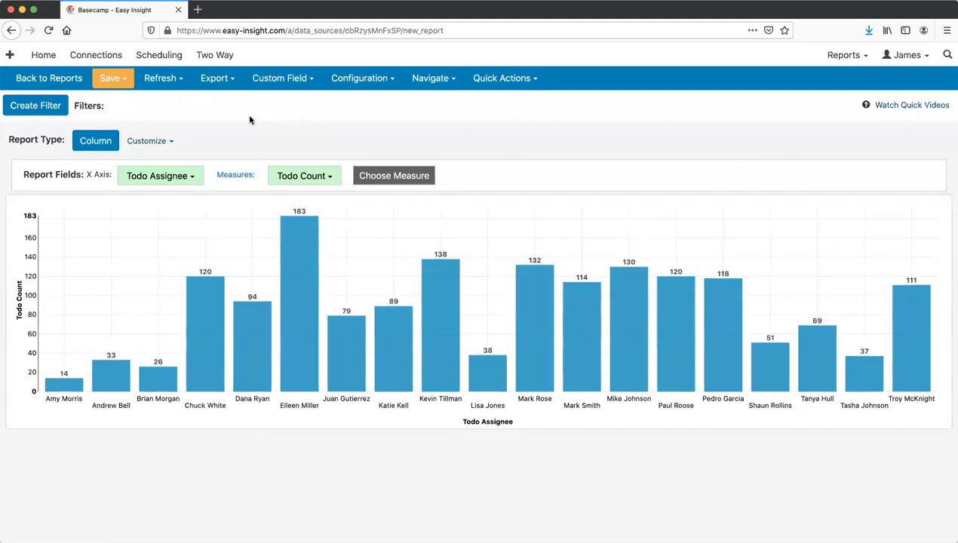
- Save the chart as 'Todo Count by Assignee' and go back to the Basecamp report list
{"action": "left_click", "coordinate": [112, 78]}
{"action": "left_click", "coordinate": [132, 99]}
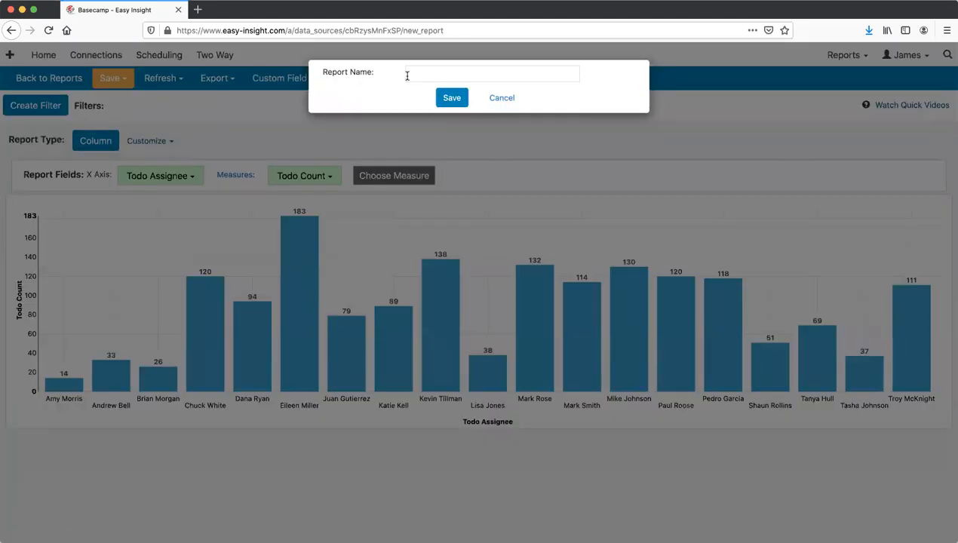
{"action": "type", "text": "Assig"}
{"action": "key", "text": "super+a"}
{"action": "type", "text": "Todo C"}
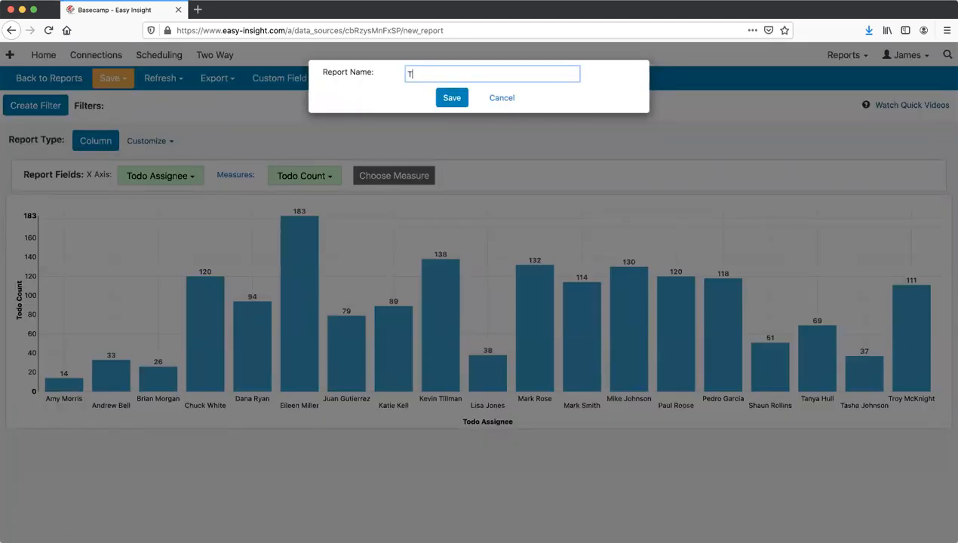
{"action": "type", "text": "ount by Assign"}
{"action": "left_click", "coordinate": [449, 100]}
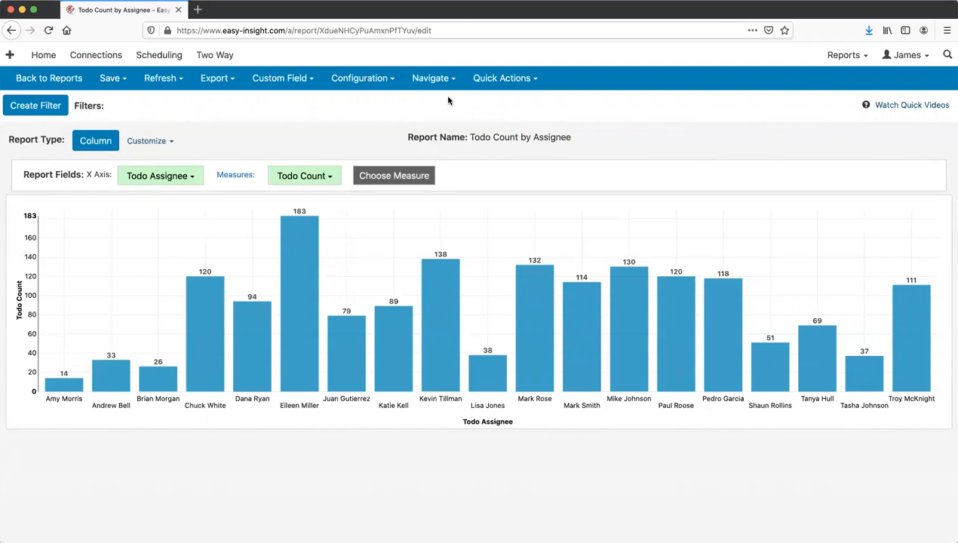
{"action": "left_click", "coordinate": [53, 80]}
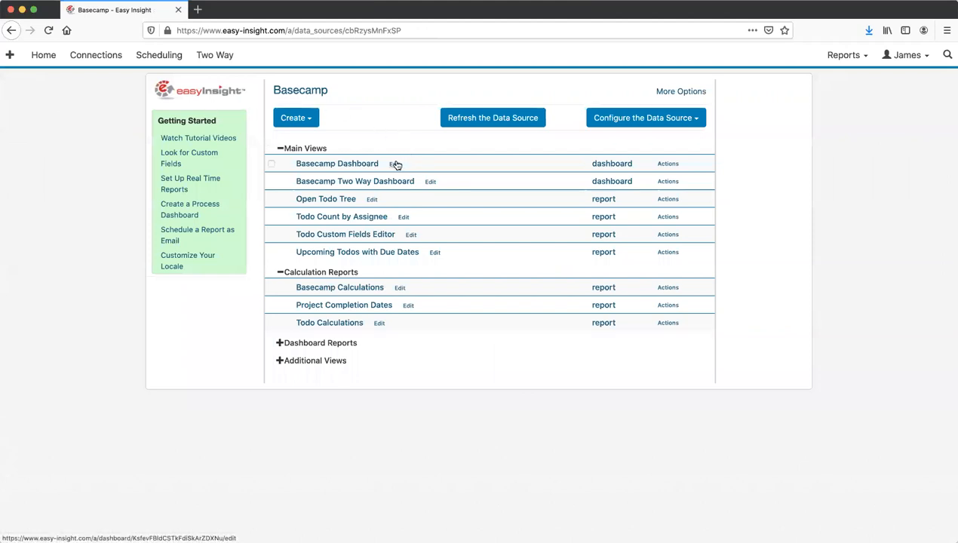
{"action": "left_click", "coordinate": [393, 164]}
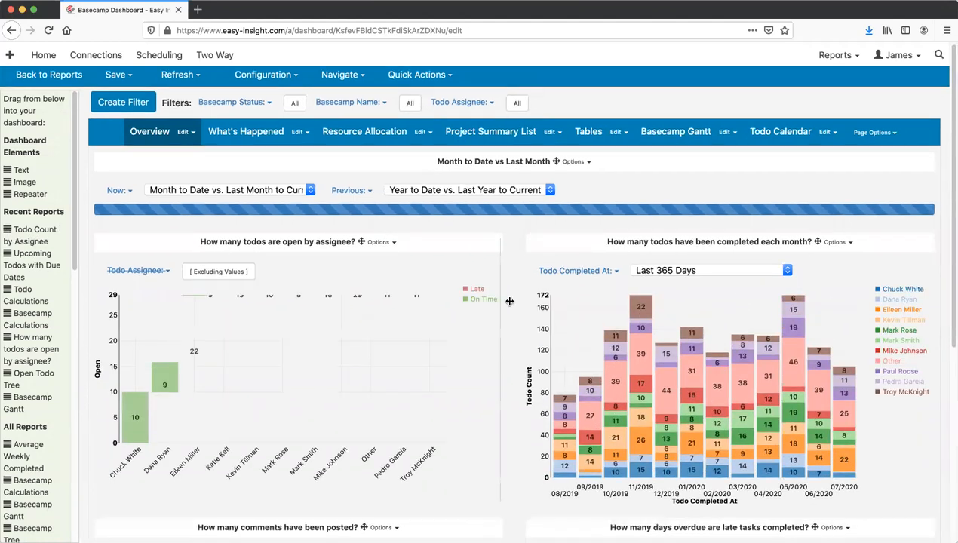
{"action": "scroll", "coordinate": [509, 302], "scroll_direction": "down", "scroll_amount": 5}
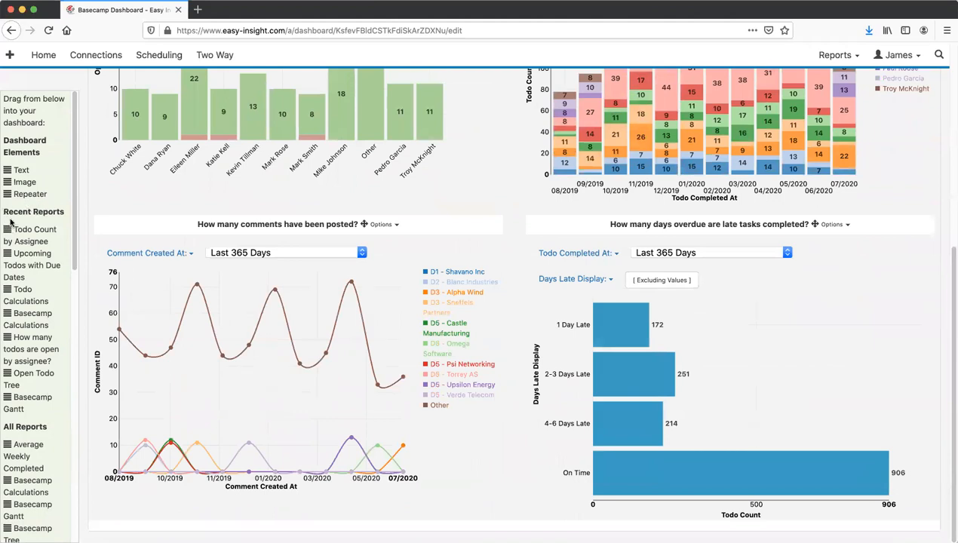
{"action": "left_click_drag", "start_coordinate": [31, 241], "coordinate": [305, 355]}
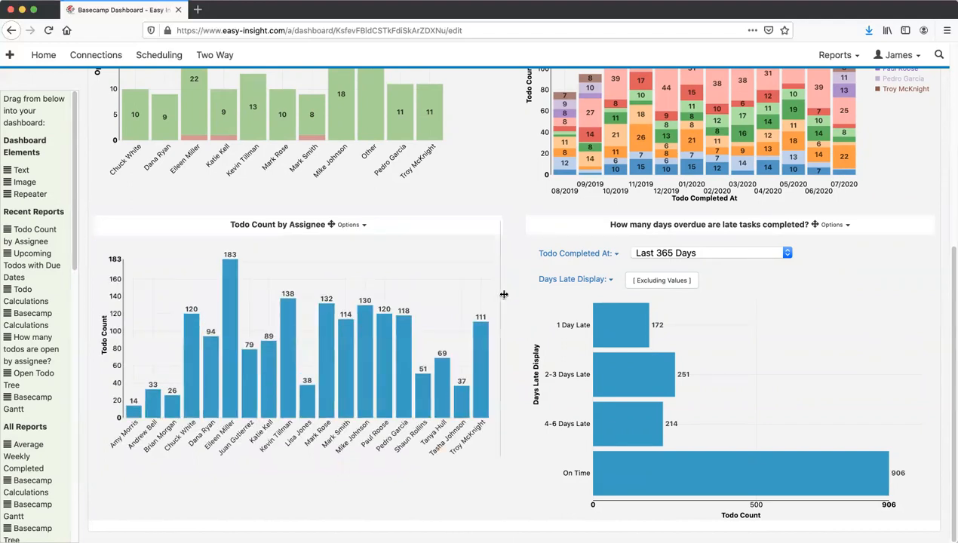
{"action": "scroll", "coordinate": [507, 292], "scroll_direction": "up", "scroll_amount": 3}
{"action": "scroll", "coordinate": [512, 292], "scroll_direction": "up", "scroll_amount": 2}
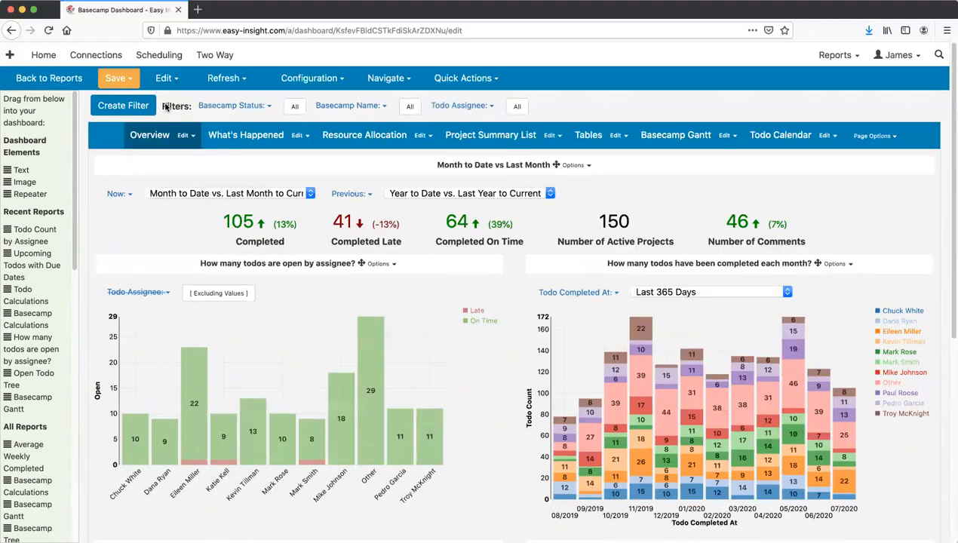
- Save the dashboard under the name Basecamp Dashboard
{"action": "left_click", "coordinate": [118, 78]}
{"action": "left_click", "coordinate": [140, 99]}
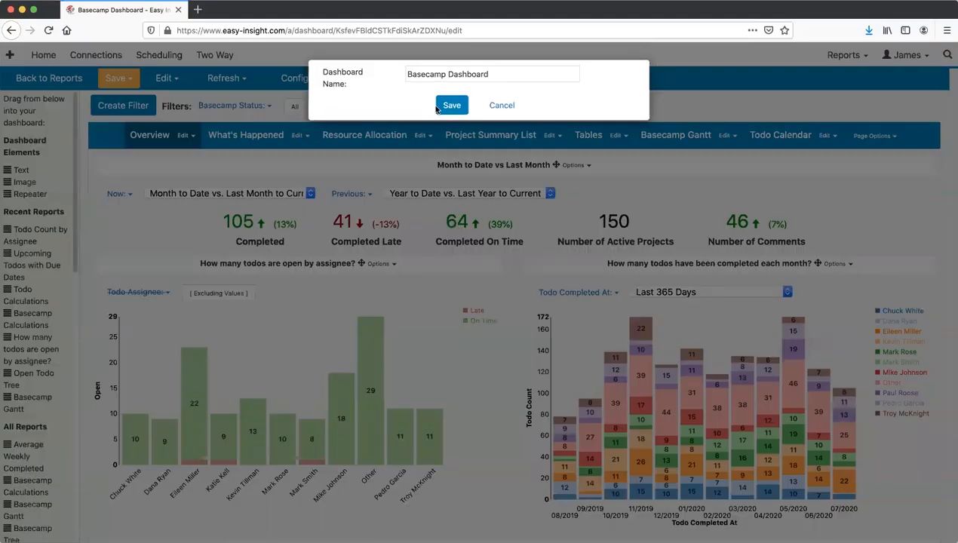
{"action": "left_click", "coordinate": [450, 105]}
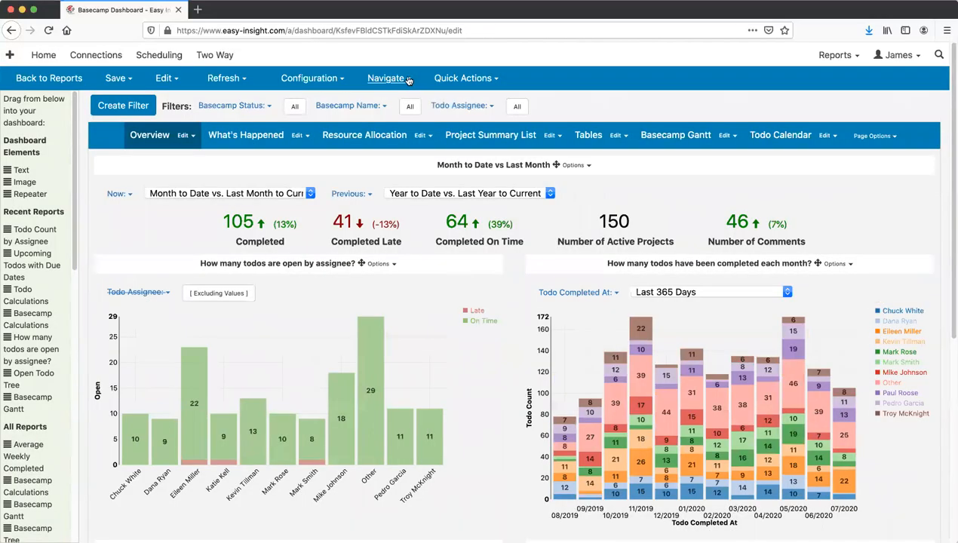
- Switch to the end-user view and show the dashboard's Overview page
{"action": "left_click", "coordinate": [399, 78]}
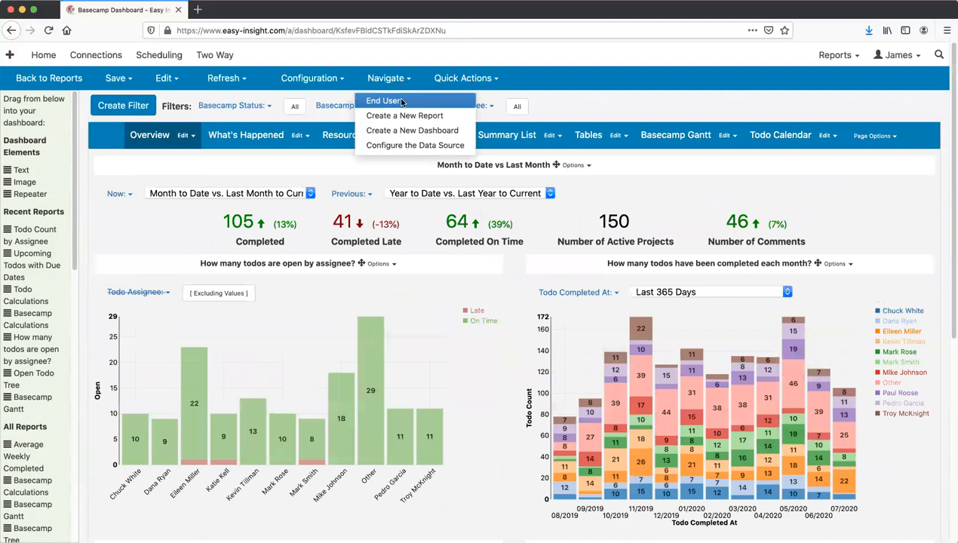
{"action": "left_click", "coordinate": [401, 101]}
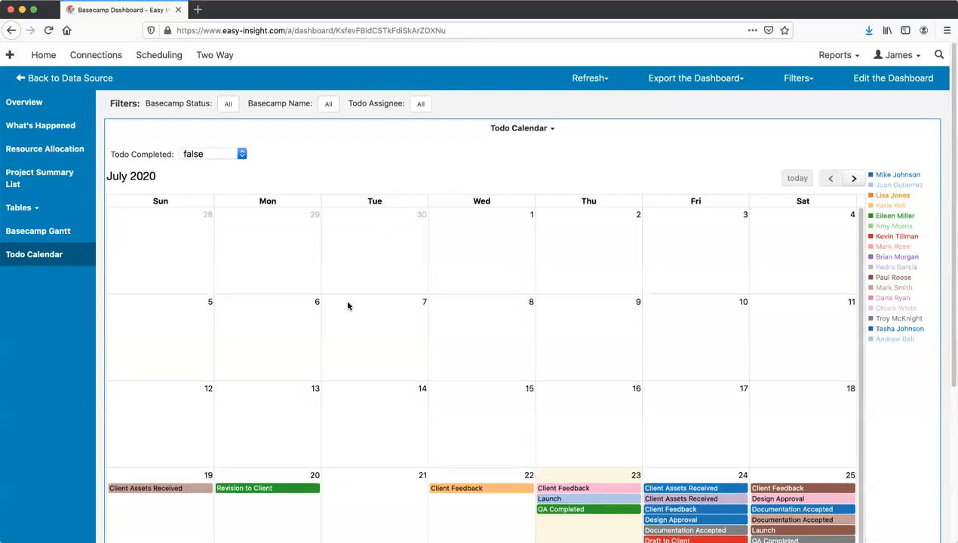
{"action": "left_click", "coordinate": [27, 103]}
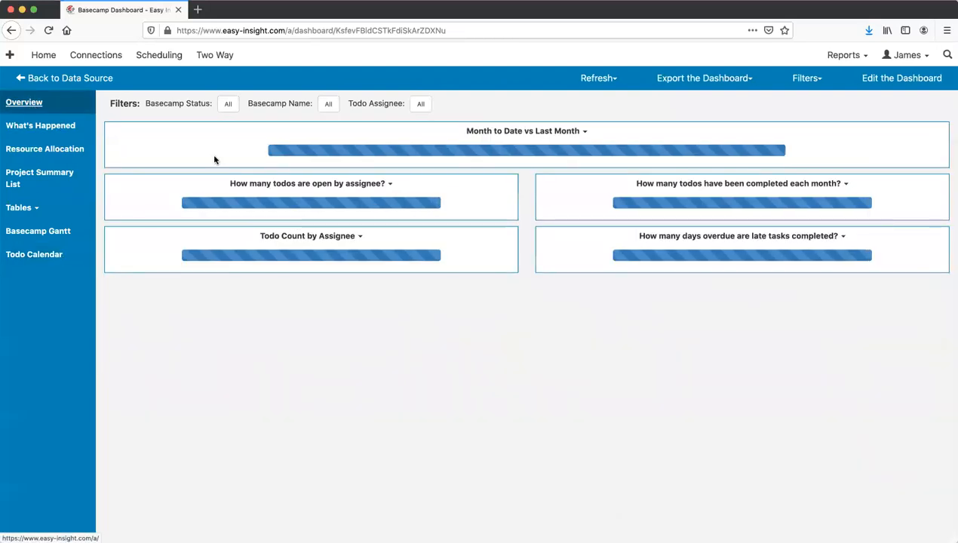
{"action": "scroll", "coordinate": [324, 445], "scroll_direction": "down", "scroll_amount": 4}
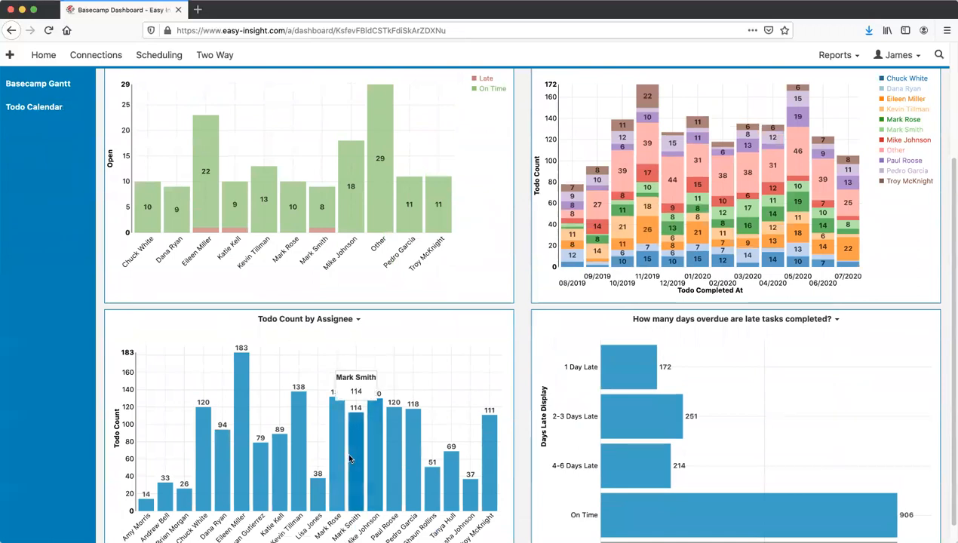
{"action": "scroll", "coordinate": [380, 452], "scroll_direction": "up", "scroll_amount": 3}
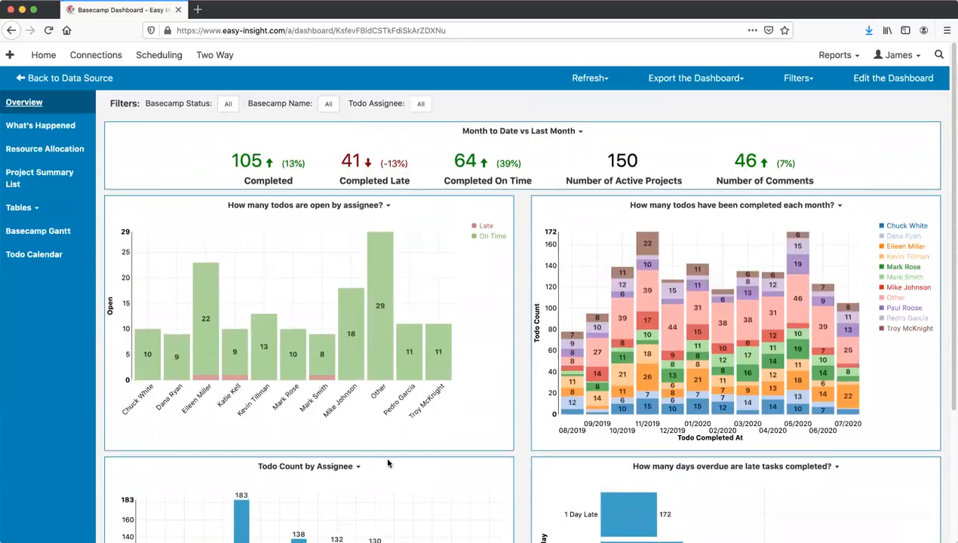
{"action": "scroll", "coordinate": [379, 445], "scroll_direction": "down", "scroll_amount": 4}
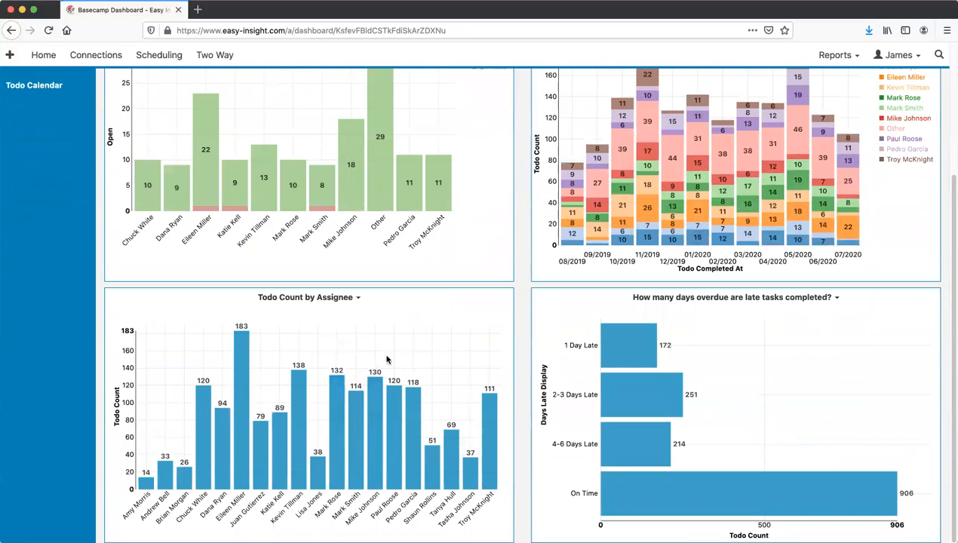
{"action": "scroll", "coordinate": [388, 359], "scroll_direction": "up", "scroll_amount": 5}
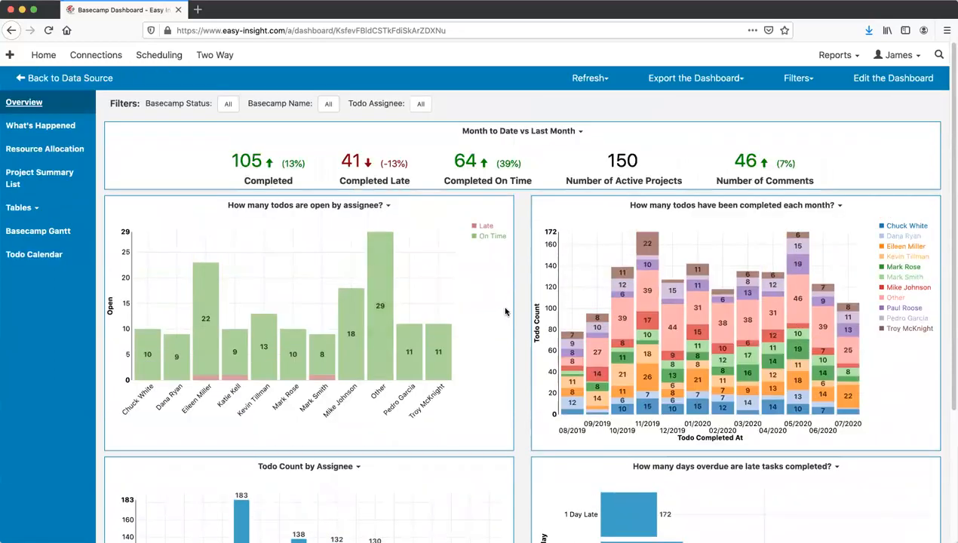
{"action": "scroll", "coordinate": [495, 320], "scroll_direction": "down", "scroll_amount": 1}
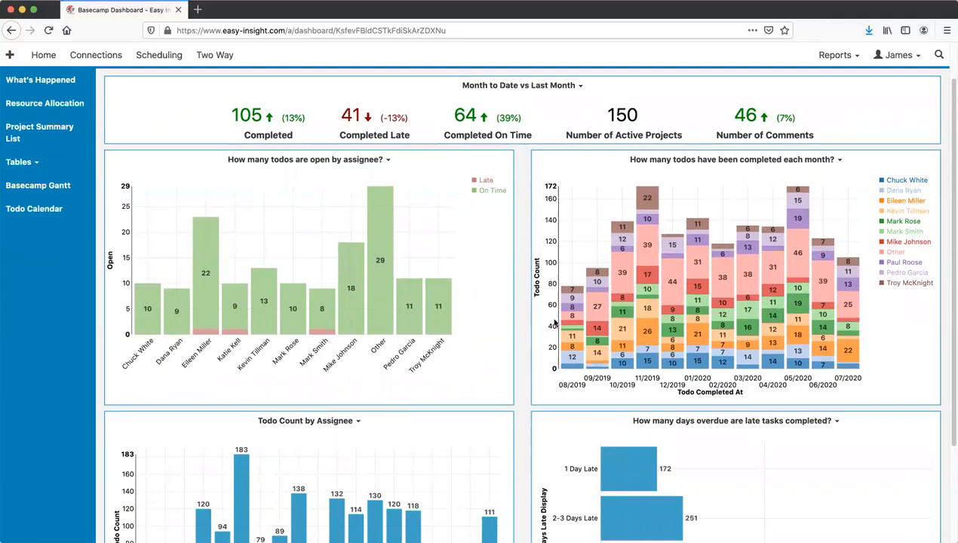
{"action": "scroll", "coordinate": [467, 370], "scroll_direction": "down", "scroll_amount": 2}
- Drill into one assignee's bar to see its todos, then close the drill-through list
{"action": "left_click", "coordinate": [371, 422]}
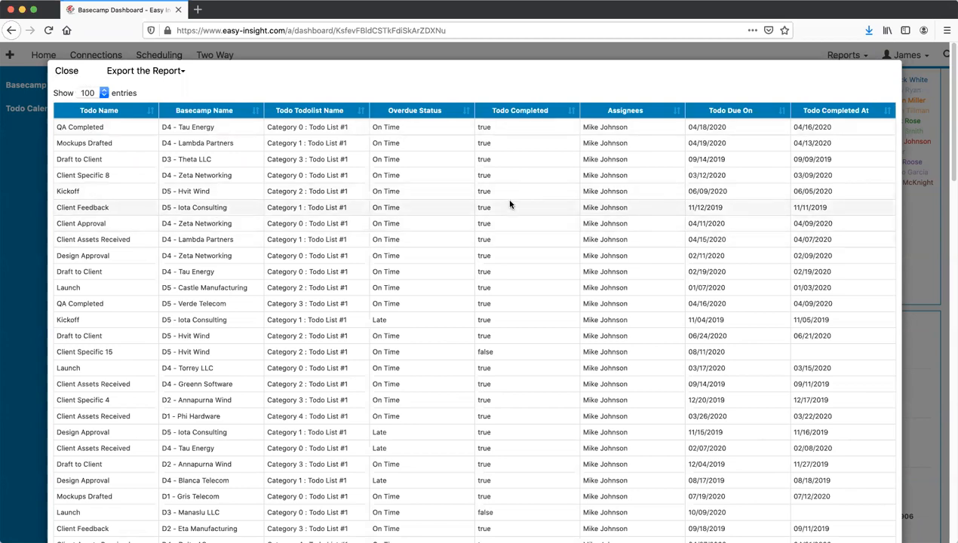
{"action": "left_click", "coordinate": [66, 71]}
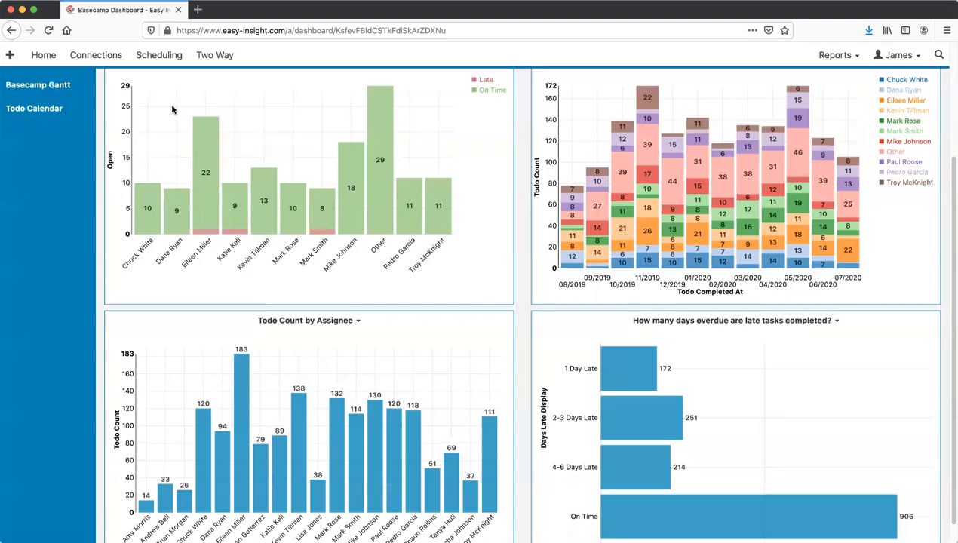
{"action": "scroll", "coordinate": [76, 83], "scroll_direction": "up", "scroll_amount": 3}
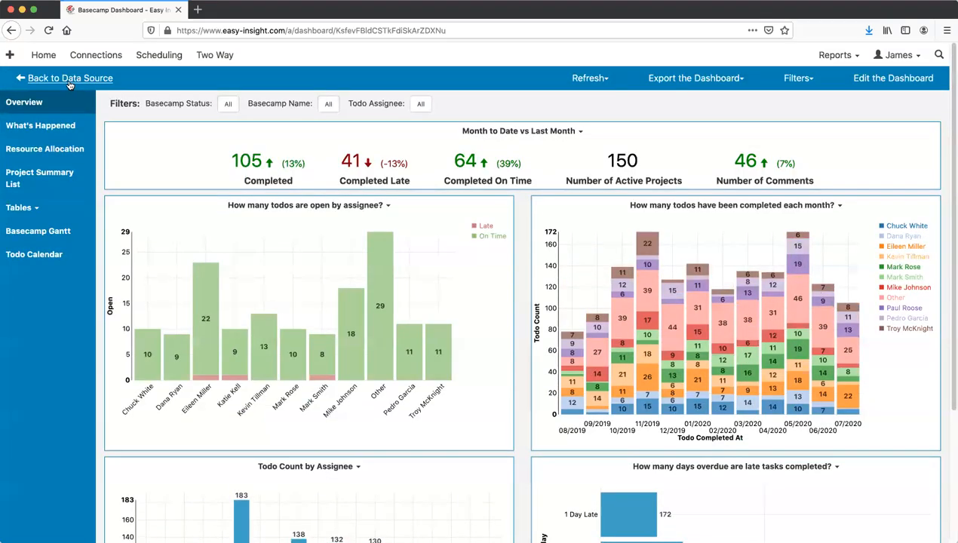
- From the Basecamp data source, expand Dashboard Reports and edit Todo Detail List
{"action": "left_click", "coordinate": [69, 81]}
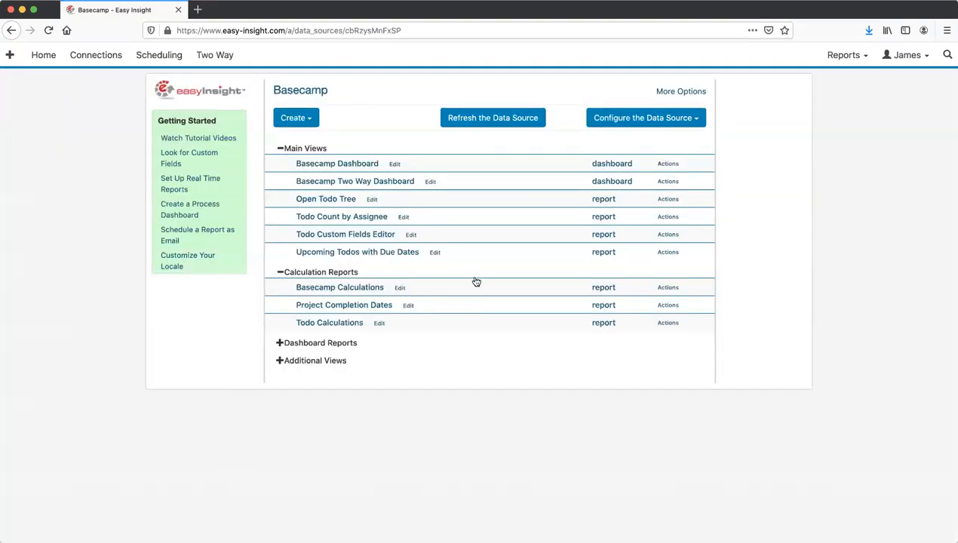
{"action": "left_click", "coordinate": [333, 345]}
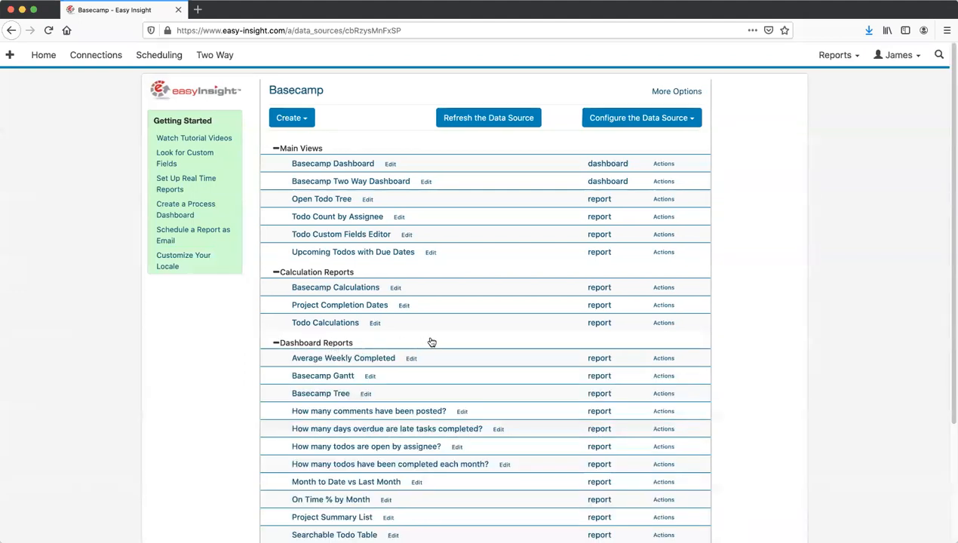
{"action": "scroll", "coordinate": [431, 342], "scroll_direction": "down", "scroll_amount": 5}
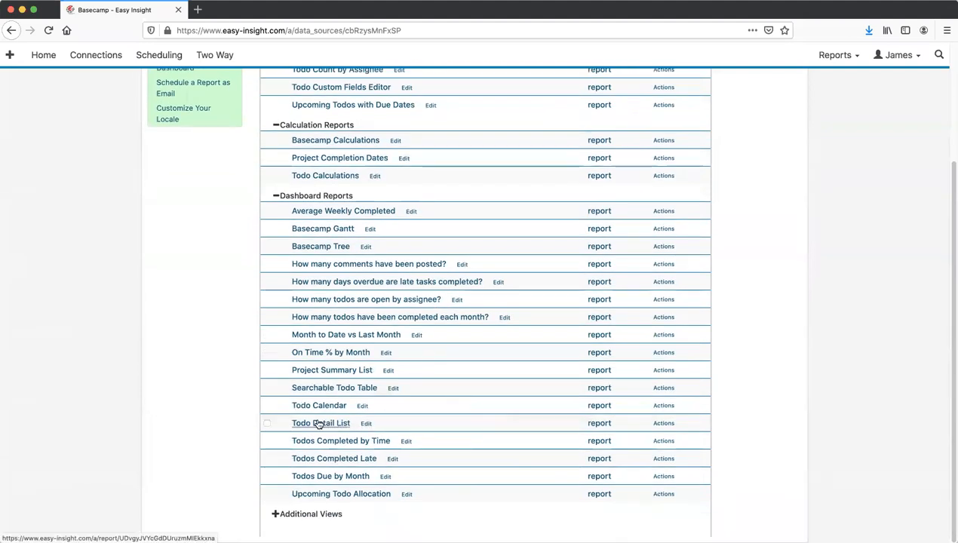
{"action": "left_click", "coordinate": [365, 426]}
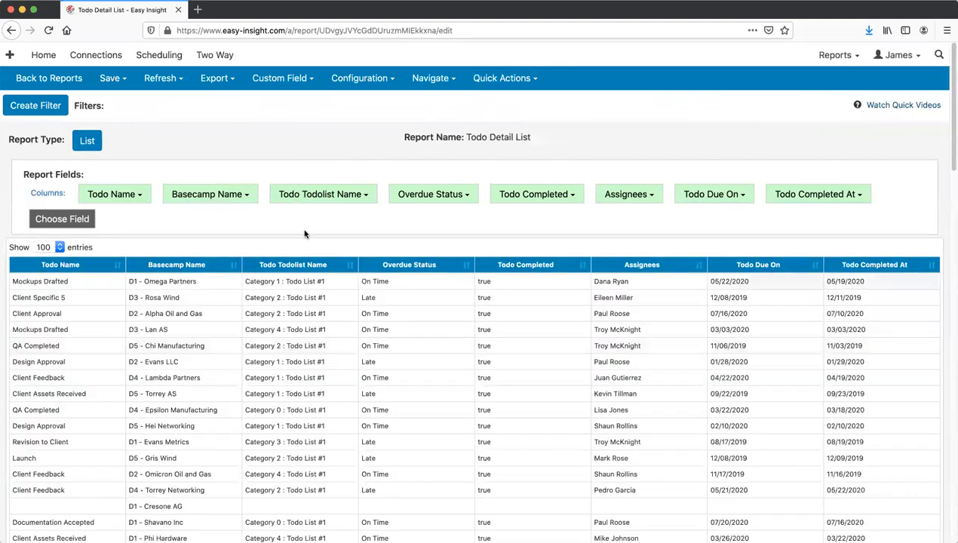
- Replace the Overdue Status column with Todo Starts On from the Todos fields
{"action": "left_click", "coordinate": [439, 194]}
{"action": "left_click", "coordinate": [450, 258]}
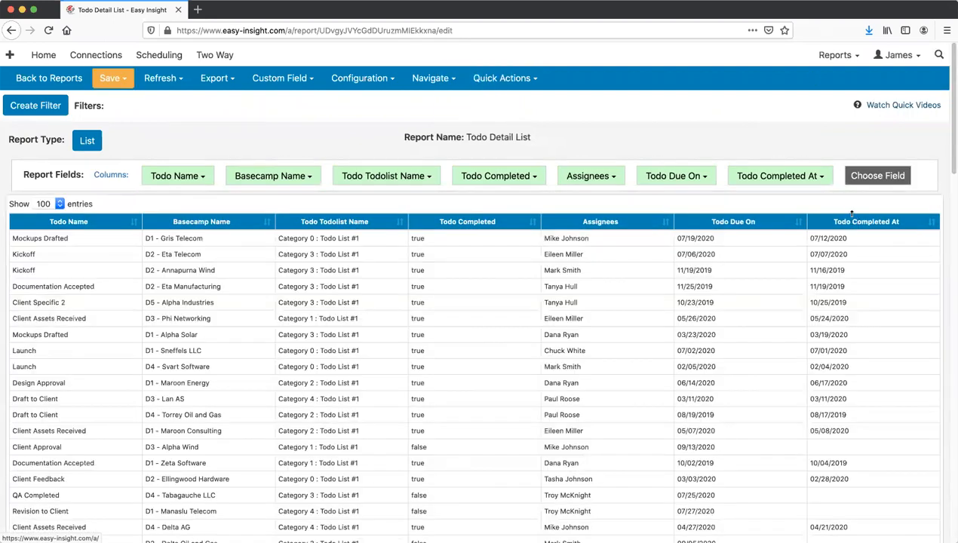
{"action": "left_click", "coordinate": [878, 175]}
{"action": "left_click", "coordinate": [341, 335]}
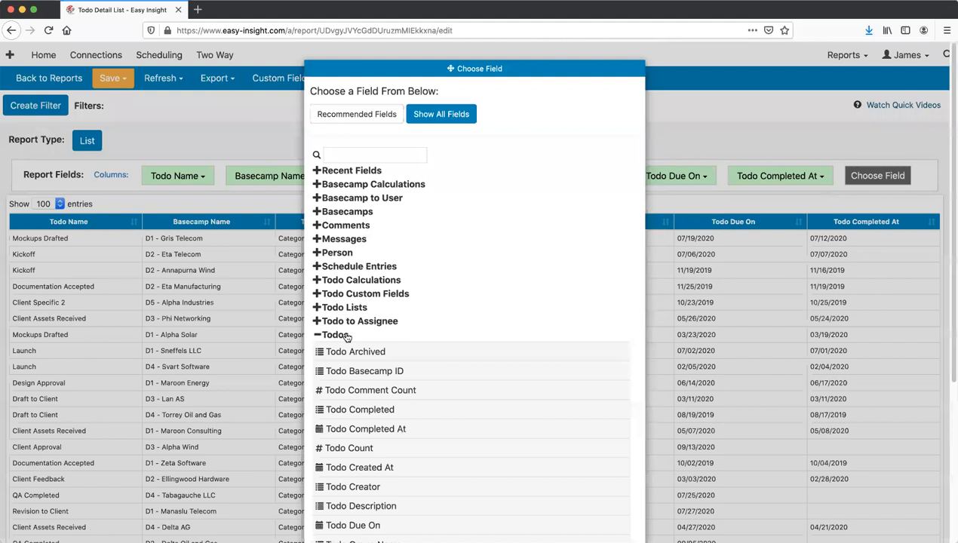
{"action": "scroll", "coordinate": [599, 398], "scroll_direction": "down", "scroll_amount": 3}
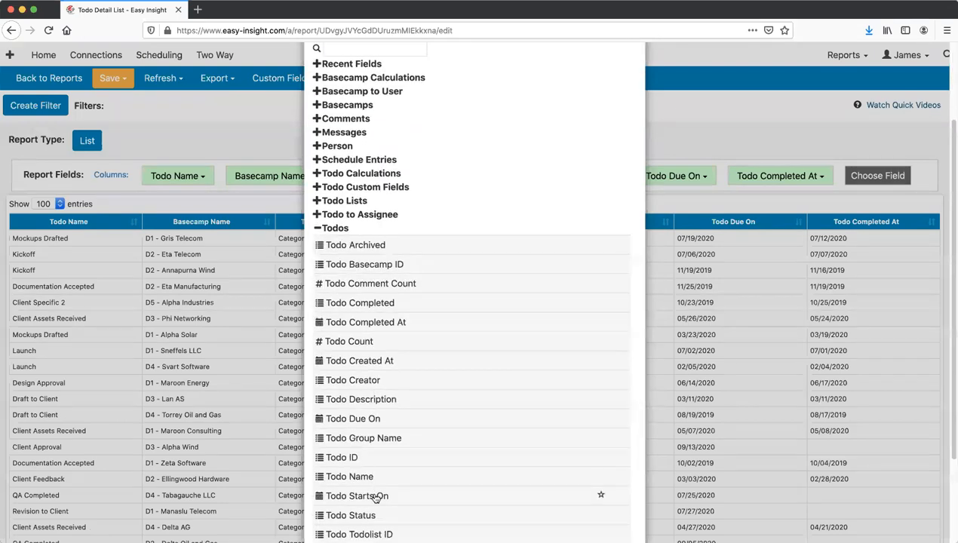
{"action": "left_click", "coordinate": [381, 496]}
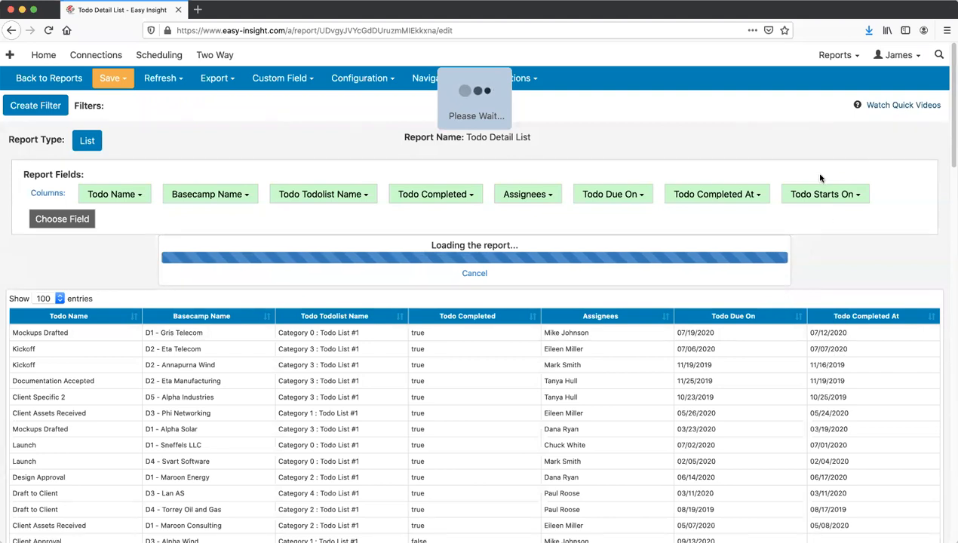
{"action": "scroll", "coordinate": [702, 168], "scroll_direction": "down", "scroll_amount": 2}
{"action": "scroll", "coordinate": [701, 167], "scroll_direction": "up", "scroll_amount": 2}
- Refresh and save the Todo Detail List report, then return to the data source
{"action": "left_click", "coordinate": [160, 78]}
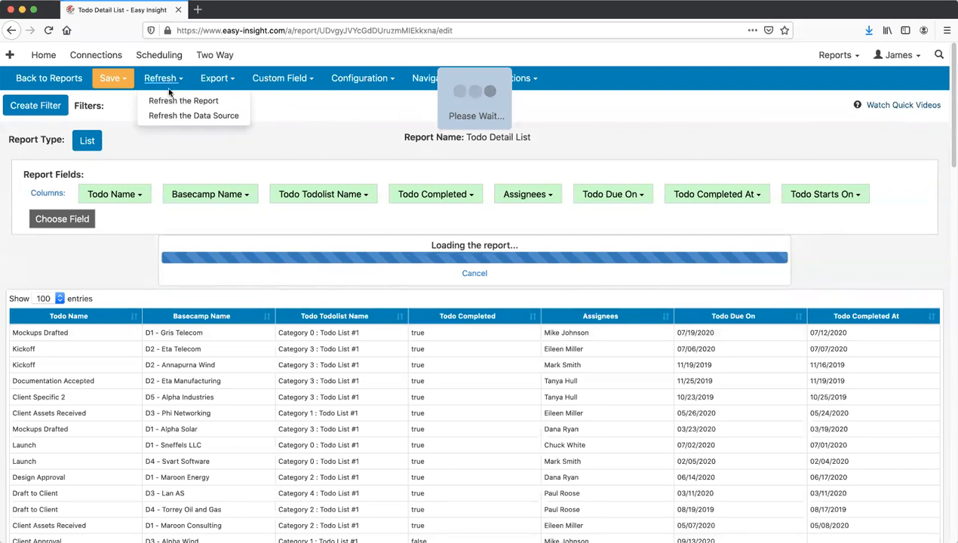
{"action": "left_click", "coordinate": [181, 102]}
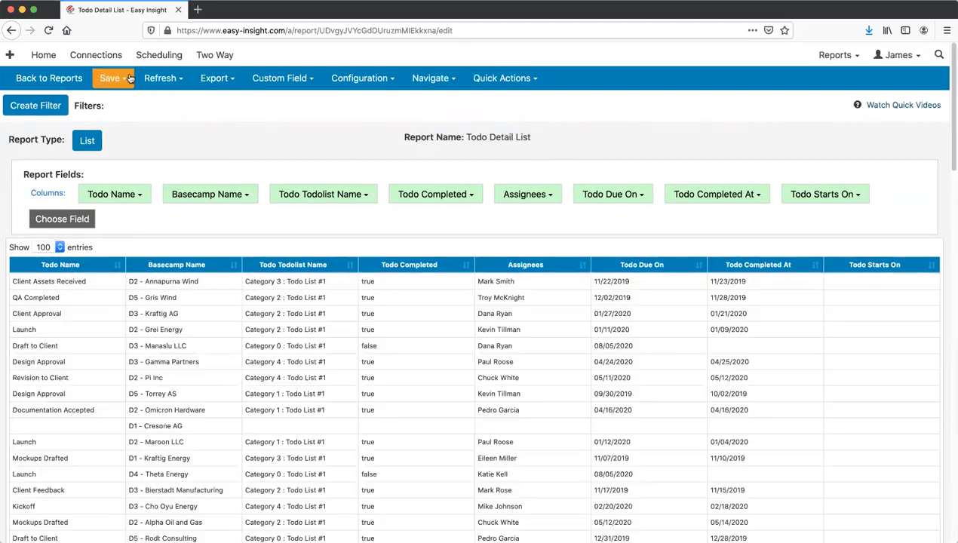
{"action": "left_click", "coordinate": [113, 79]}
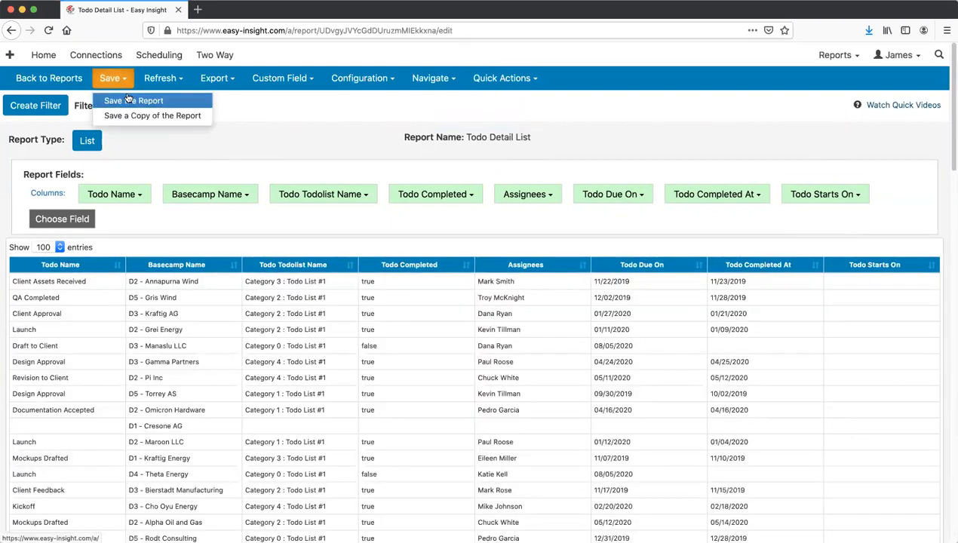
{"action": "left_click", "coordinate": [129, 100]}
{"action": "left_click", "coordinate": [451, 99]}
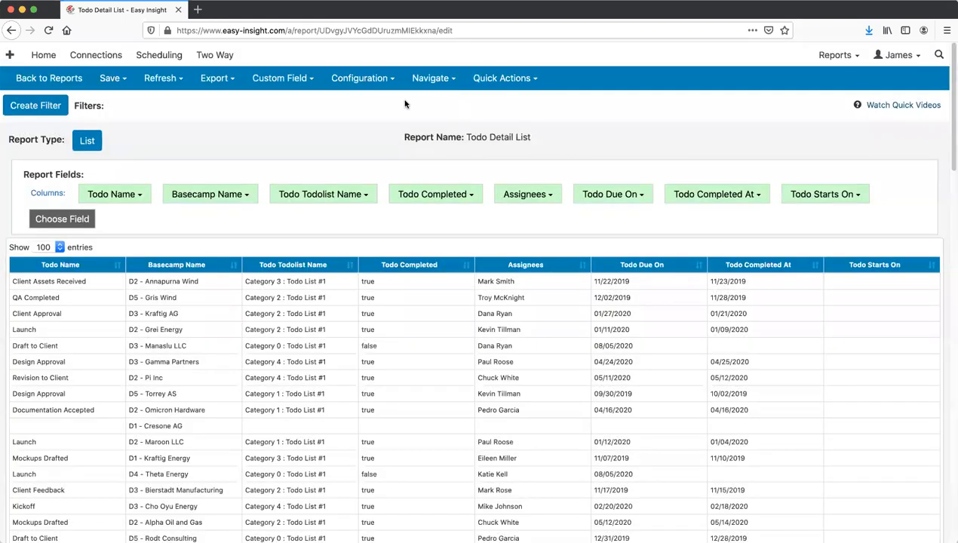
{"action": "left_click", "coordinate": [44, 78]}
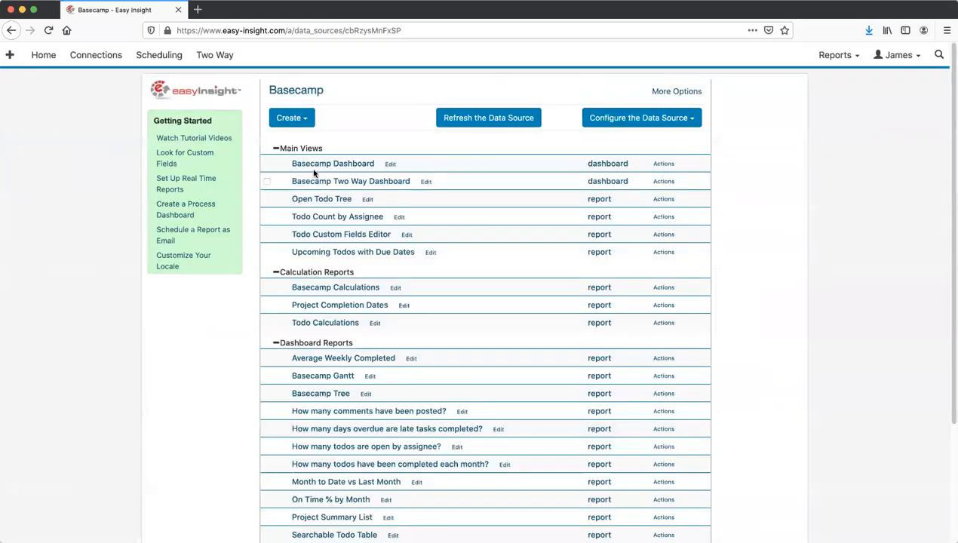
- Open the Basecamp Dashboard, drill into an assignee's todos, then return to the data source page
{"action": "left_click", "coordinate": [318, 165]}
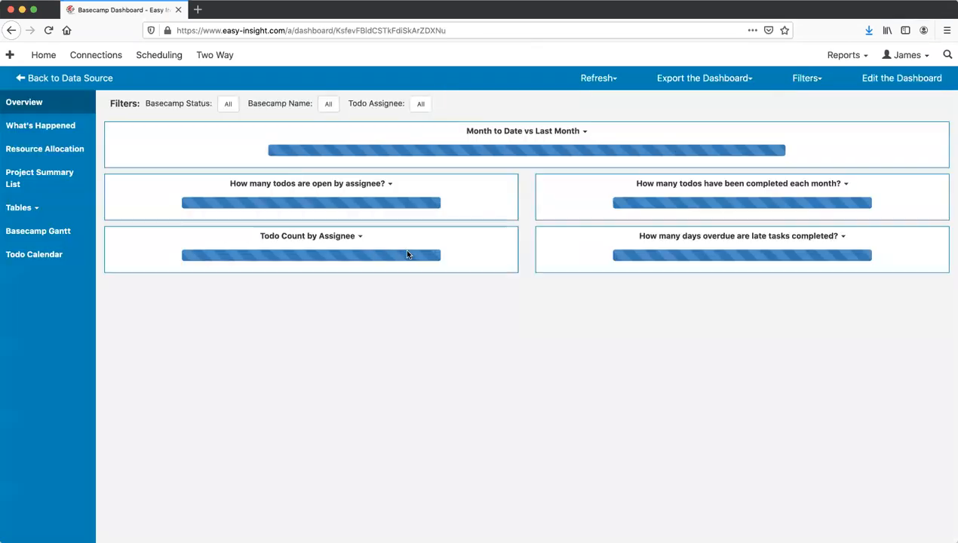
{"action": "scroll", "coordinate": [509, 373], "scroll_direction": "down", "scroll_amount": 3}
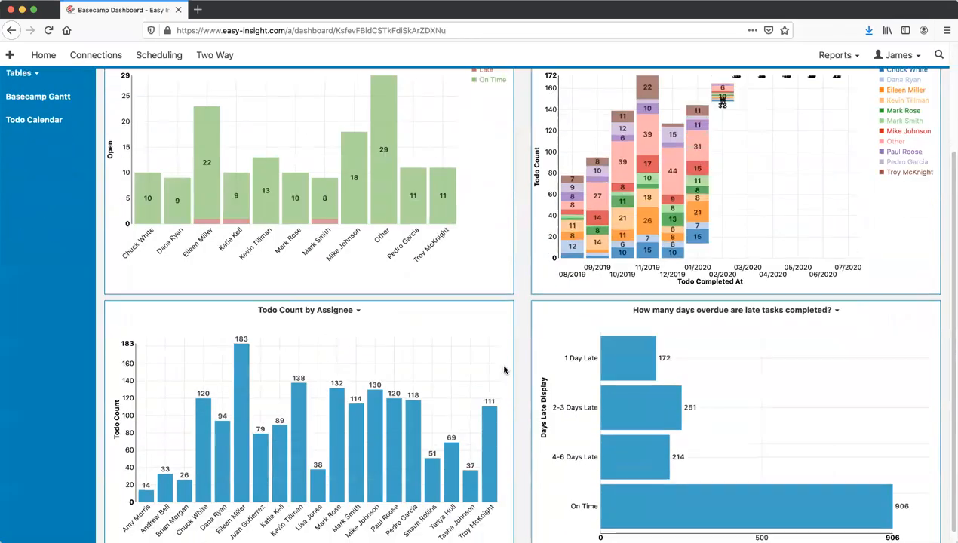
{"action": "left_click", "coordinate": [414, 424]}
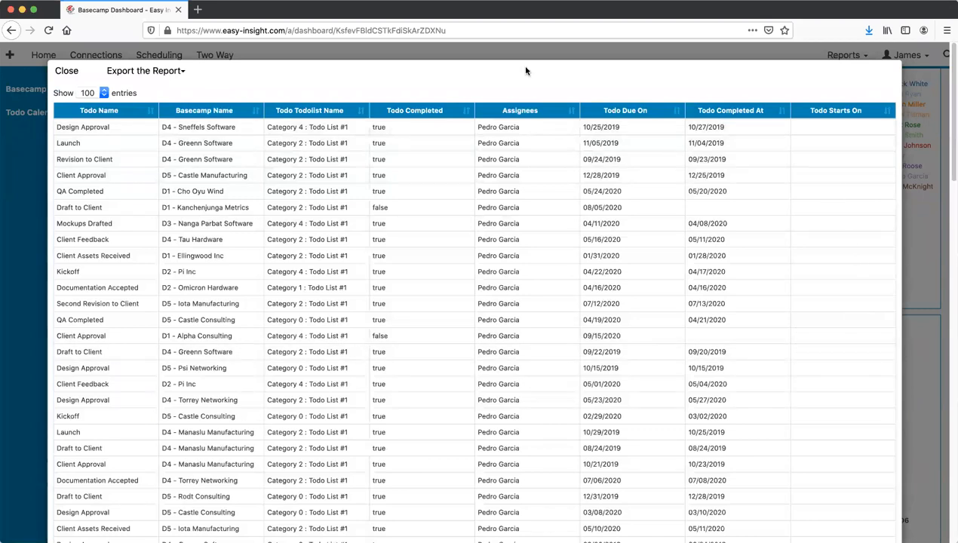
{"action": "left_click", "coordinate": [64, 71]}
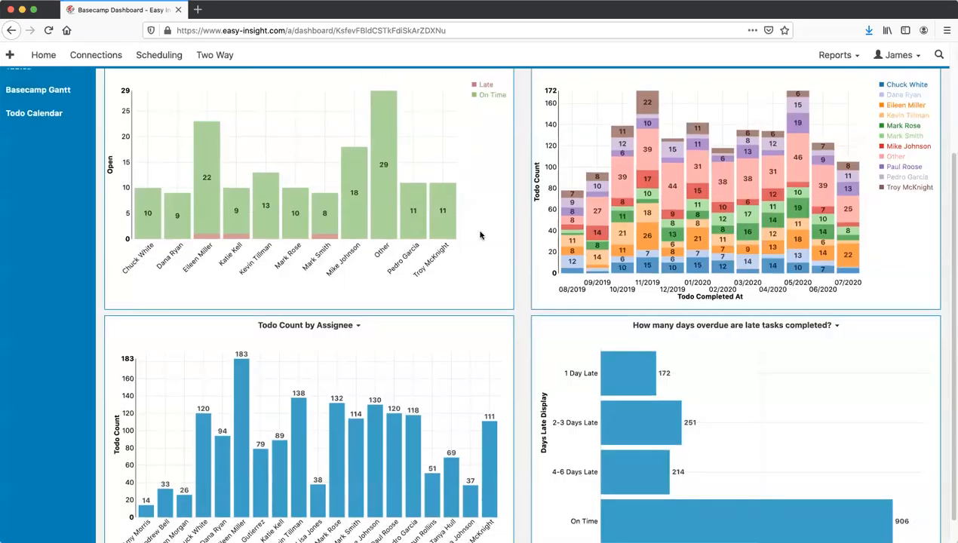
{"action": "scroll", "coordinate": [497, 233], "scroll_direction": "up", "scroll_amount": 3}
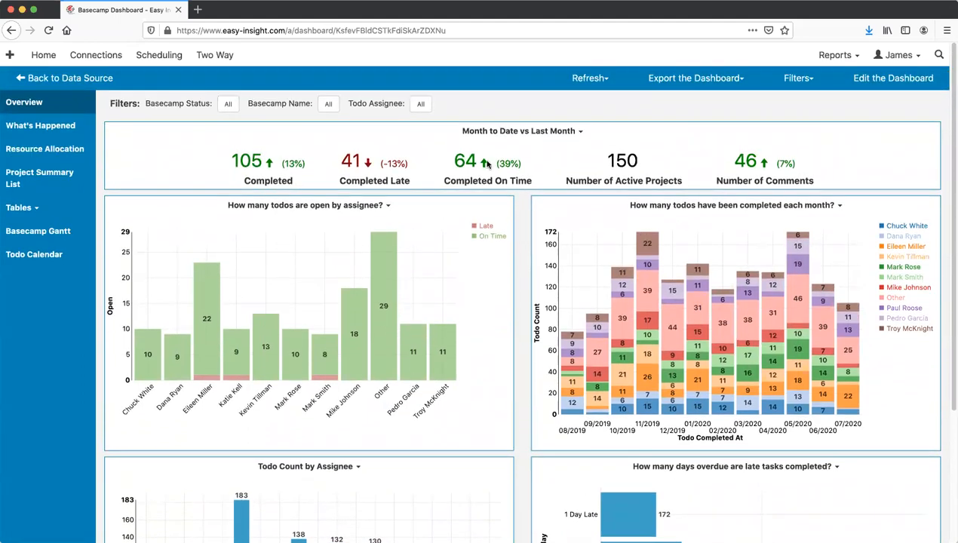
{"action": "left_click", "coordinate": [71, 79]}
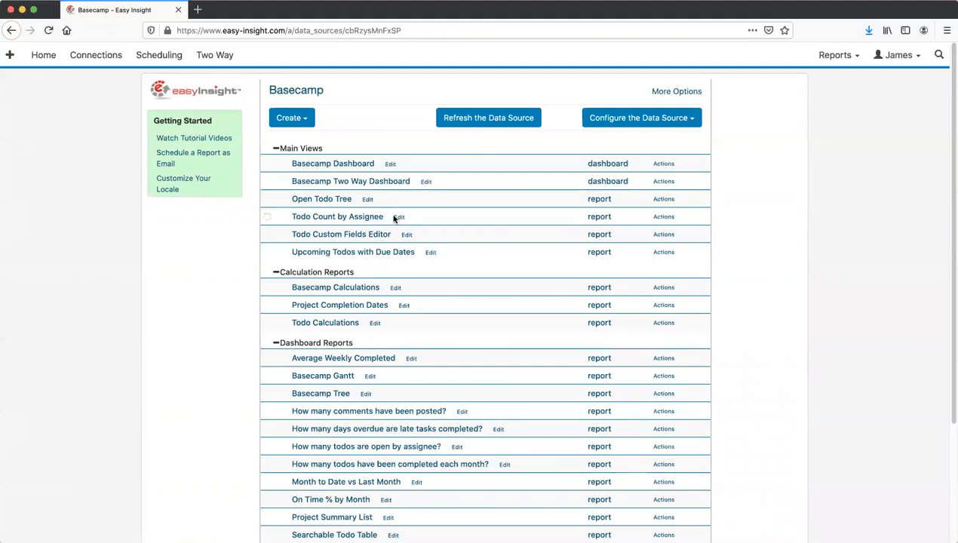
- In Open Todo Tree, give Client Approval a second assignee and a 2020/09/01 due date
{"action": "left_click", "coordinate": [335, 201]}
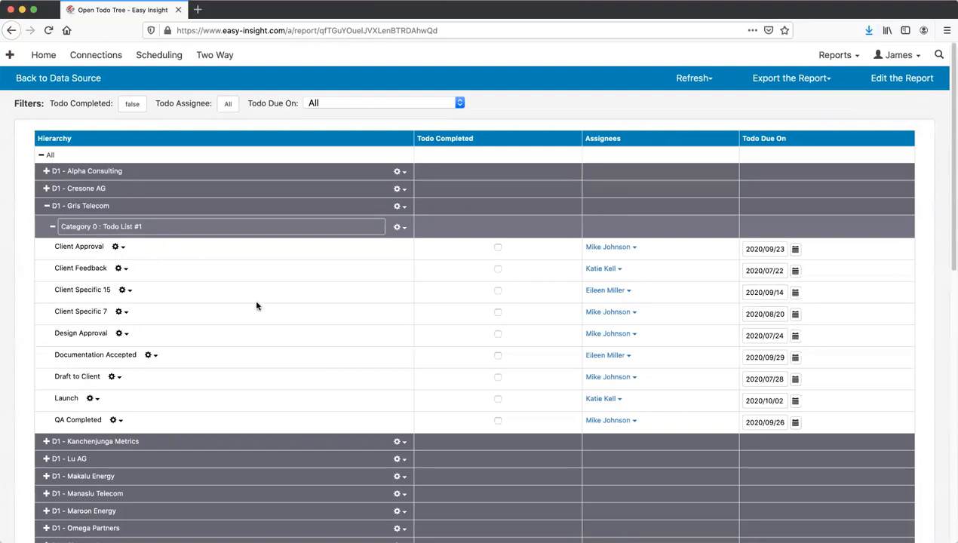
{"action": "scroll", "coordinate": [257, 305], "scroll_direction": "down", "scroll_amount": 1}
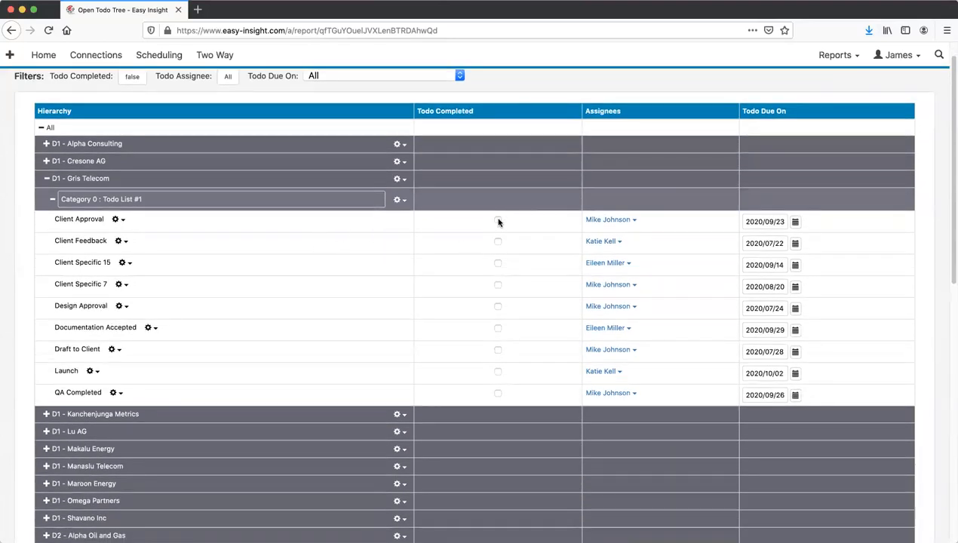
{"action": "left_click", "coordinate": [608, 221]}
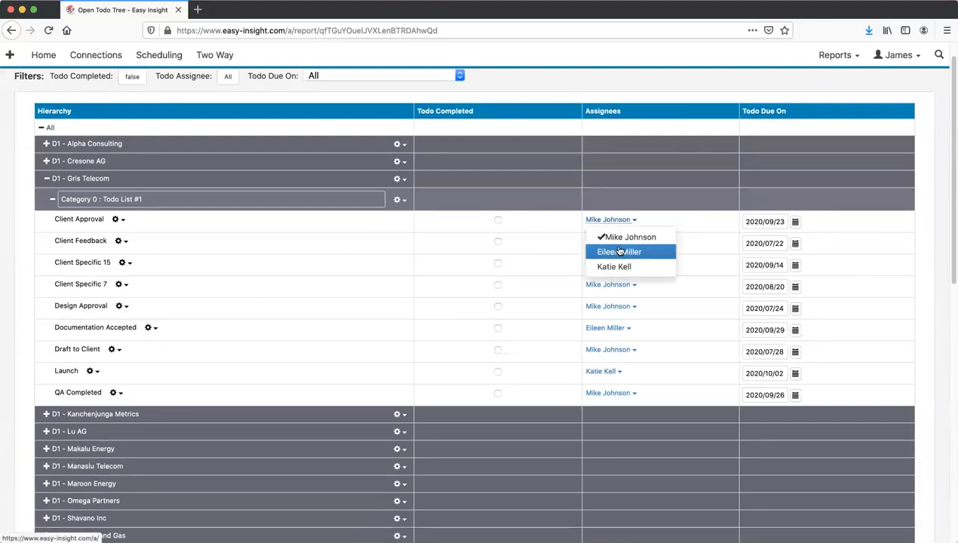
{"action": "left_click", "coordinate": [624, 254]}
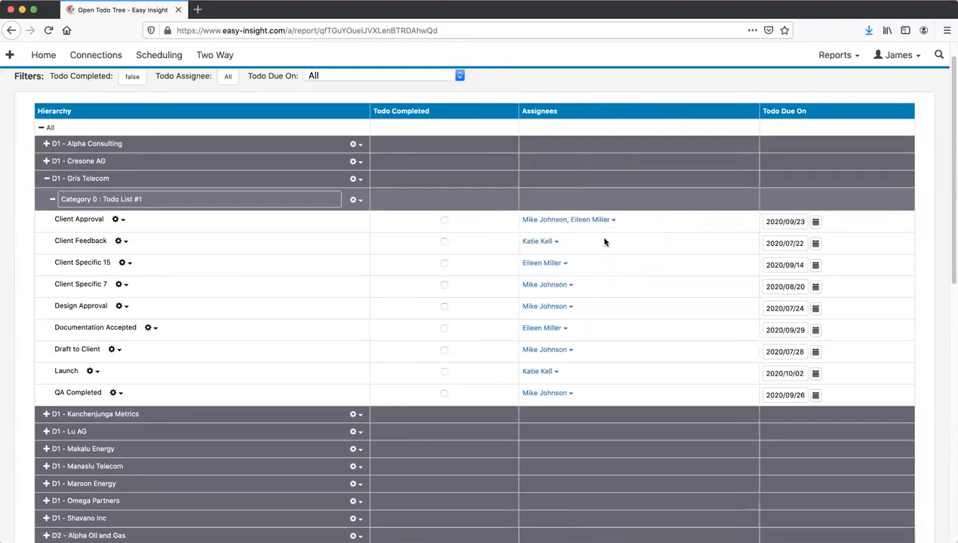
{"action": "left_click", "coordinate": [816, 222]}
{"action": "left_click", "coordinate": [836, 267]}
- Open Client Approval's todo actions and delete option, then dismiss them without deleting
{"action": "scroll", "coordinate": [342, 229], "scroll_direction": "up", "scroll_amount": 1}
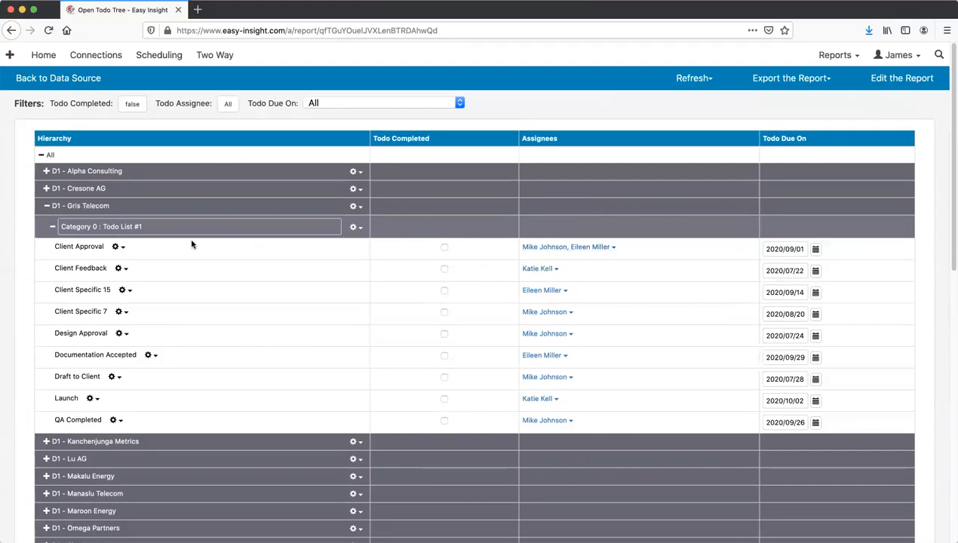
{"action": "left_click", "coordinate": [118, 248]}
{"action": "left_click", "coordinate": [118, 248]}
{"action": "left_click", "coordinate": [117, 247]}
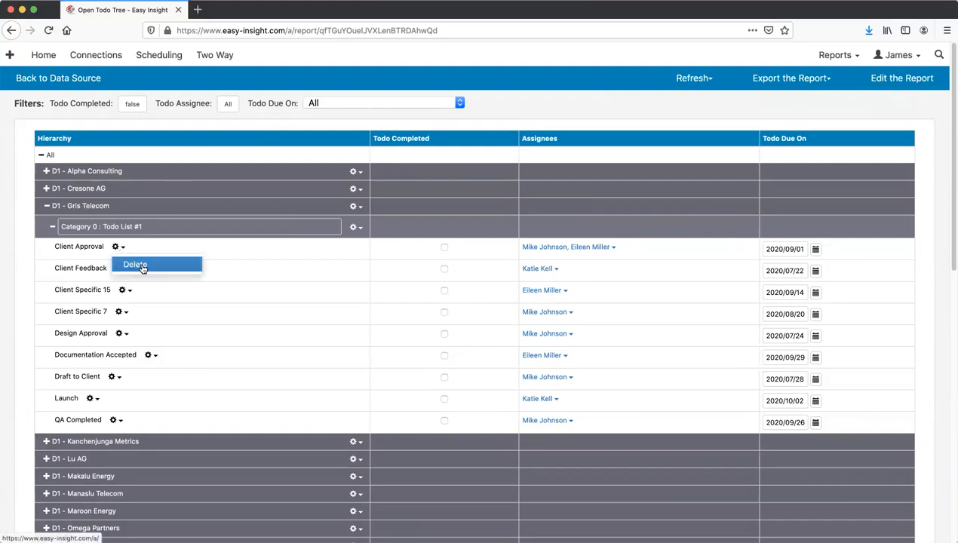
{"action": "left_click", "coordinate": [303, 115]}
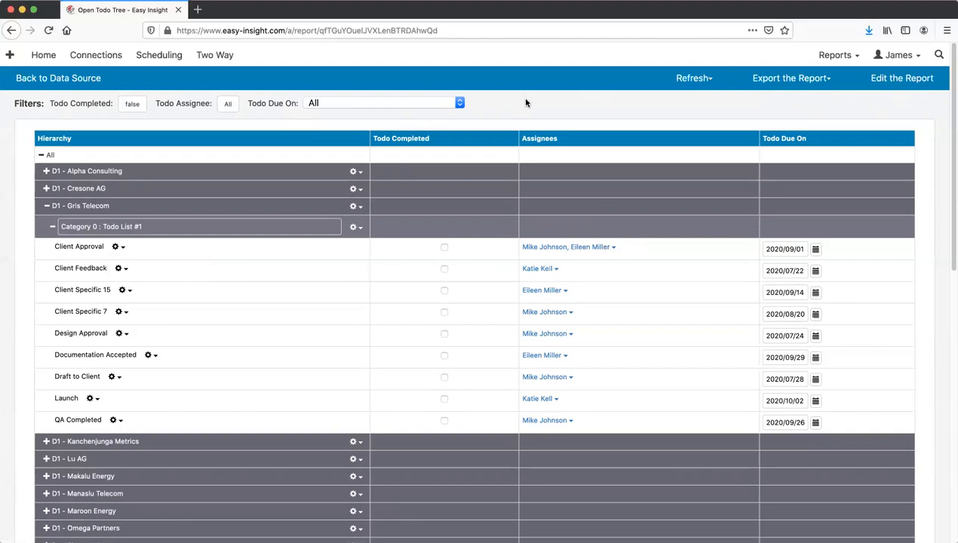
- Go to the data source, start a new report, then abandon it to return to the reports list
{"action": "left_click", "coordinate": [72, 80]}
{"action": "left_click", "coordinate": [291, 121]}
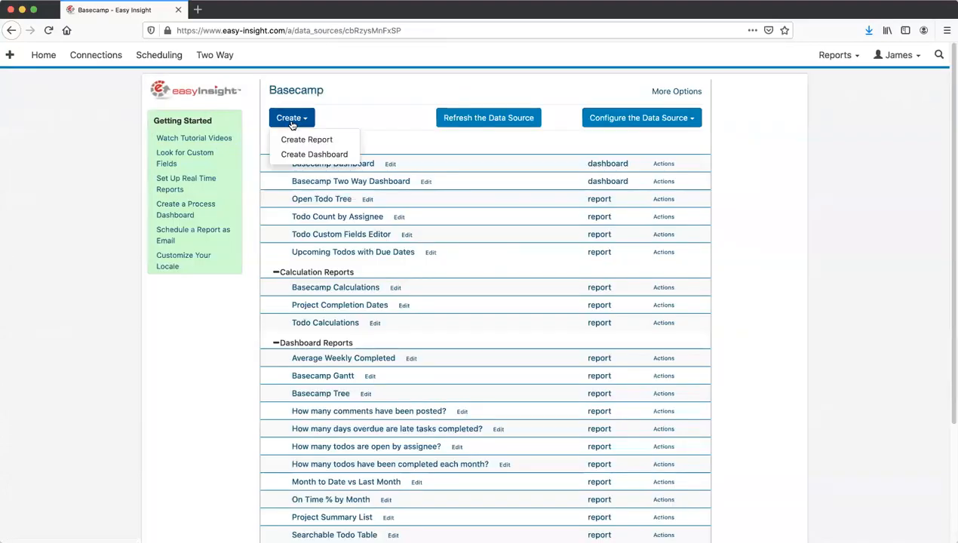
{"action": "left_click", "coordinate": [309, 141]}
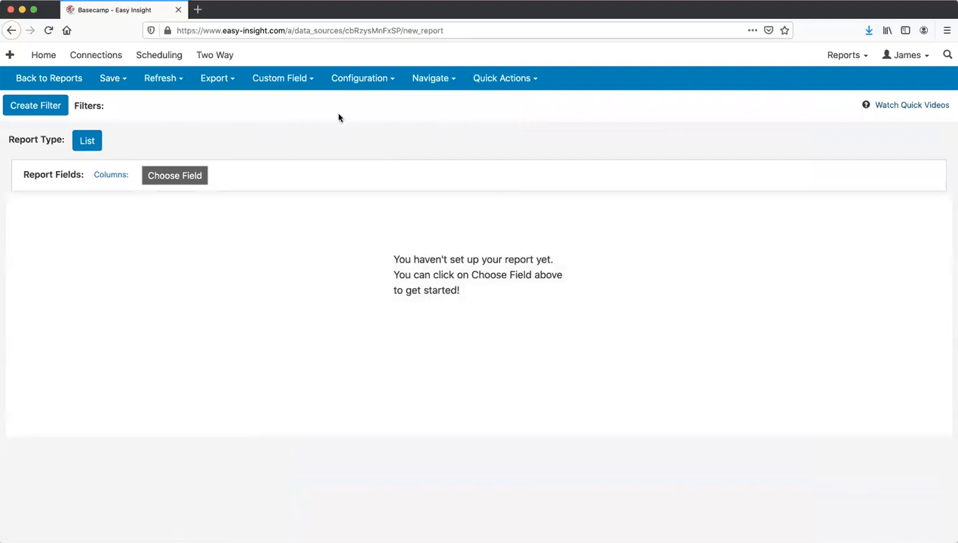
{"action": "left_click", "coordinate": [53, 75]}
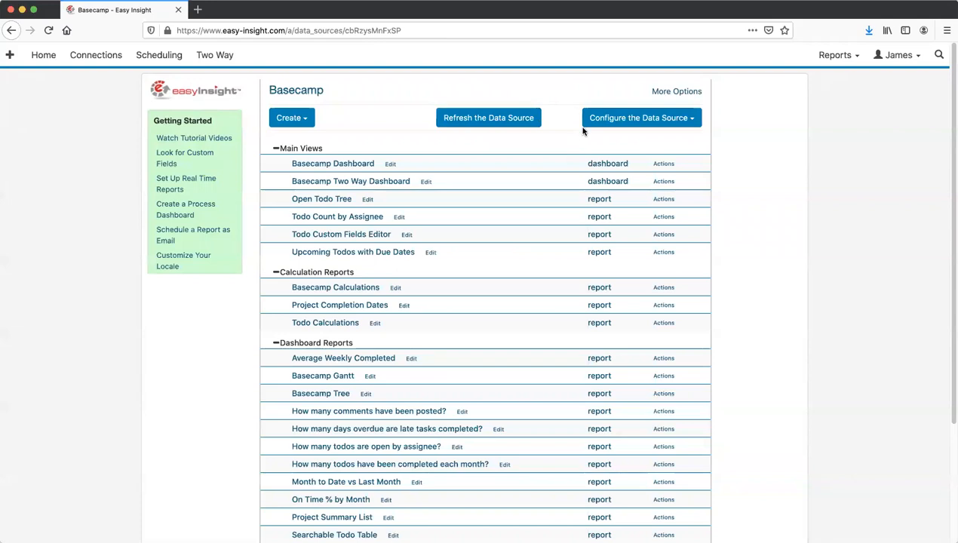
- Add a Project Category custom field to the Basecamp projects using its template
{"action": "left_click", "coordinate": [619, 120]}
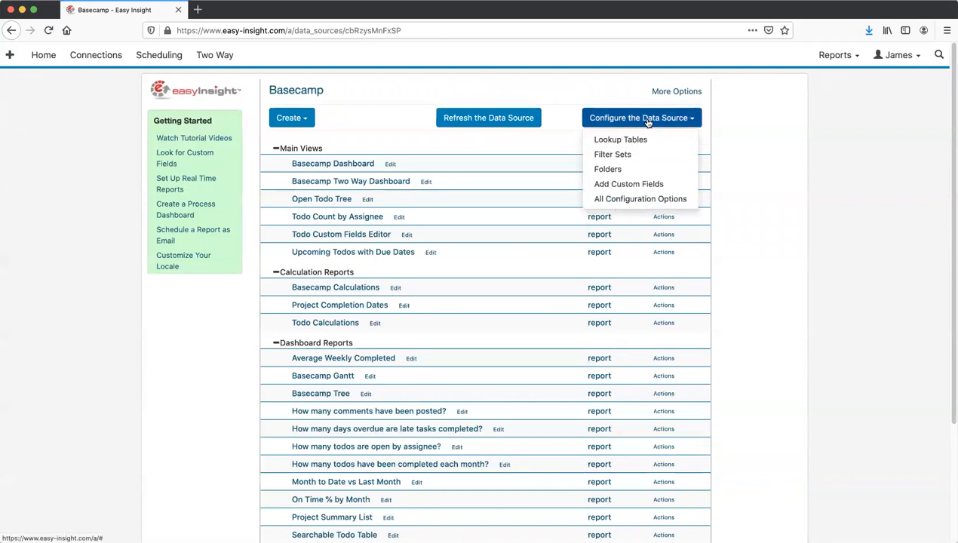
{"action": "left_click", "coordinate": [623, 183]}
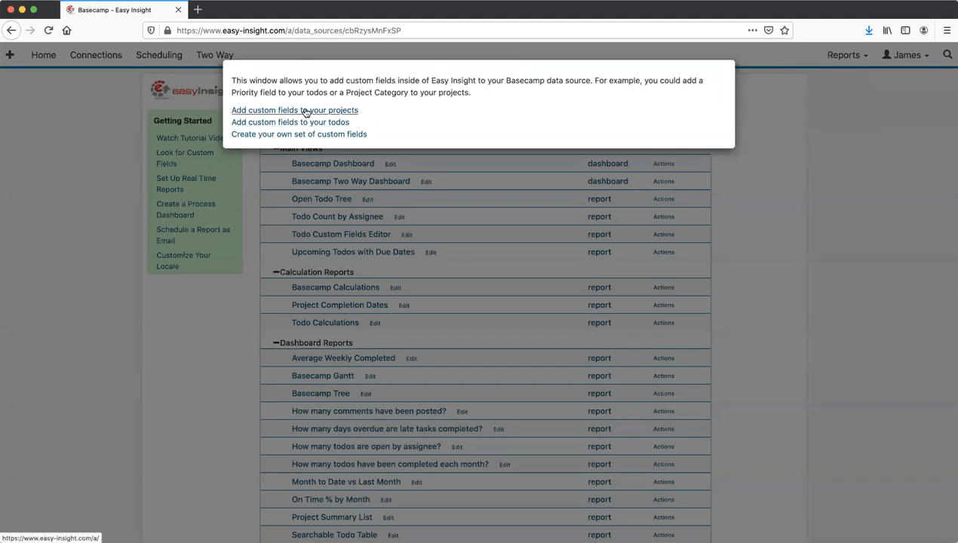
{"action": "left_click", "coordinate": [305, 112]}
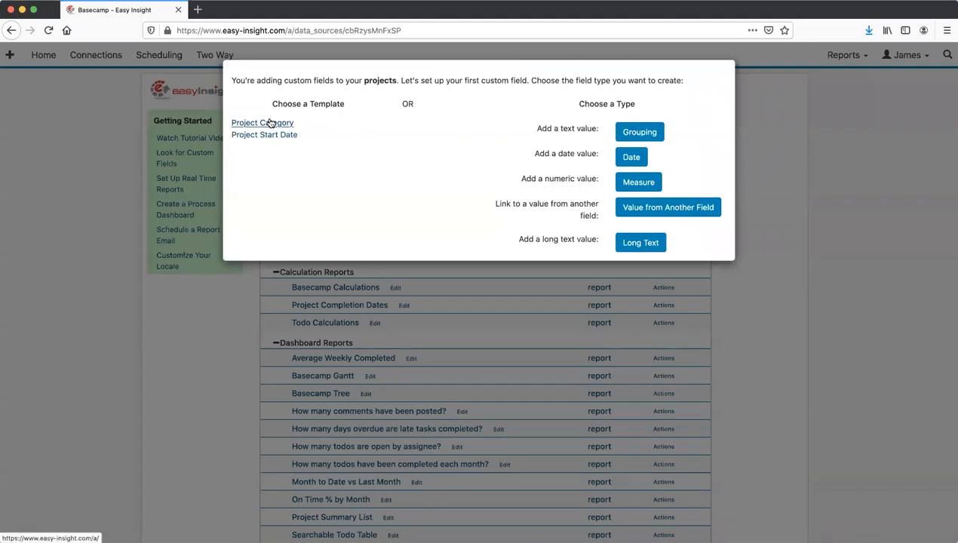
{"action": "left_click", "coordinate": [270, 123]}
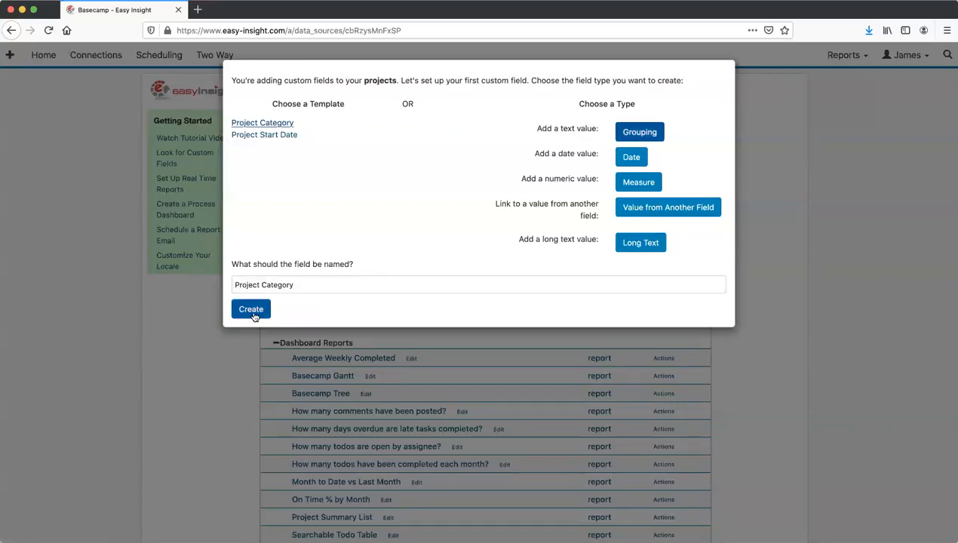
{"action": "left_click", "coordinate": [252, 309]}
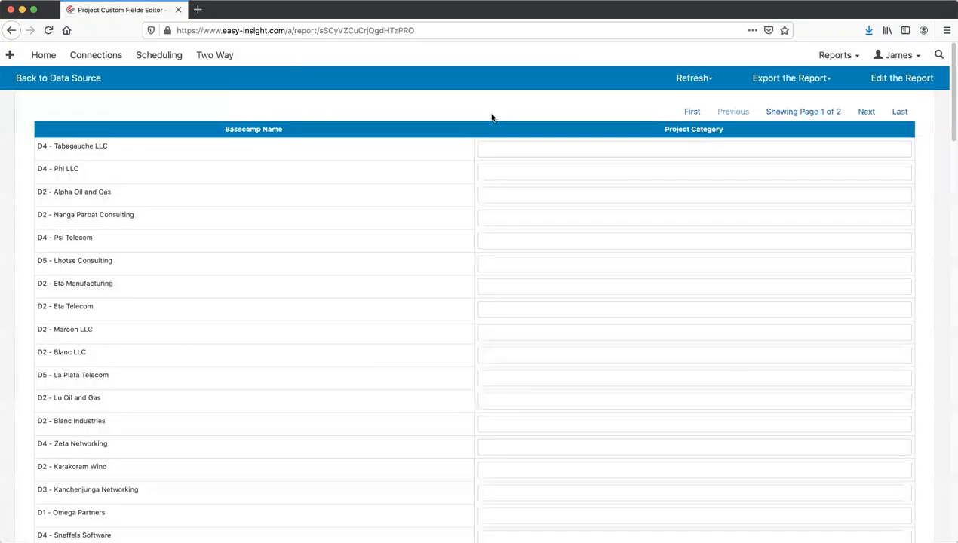
- Enter Marketing for D4 - Tabagauche LLC and Sales for D4 - Phi LLC as Project Category
{"action": "left_click", "coordinate": [497, 152]}
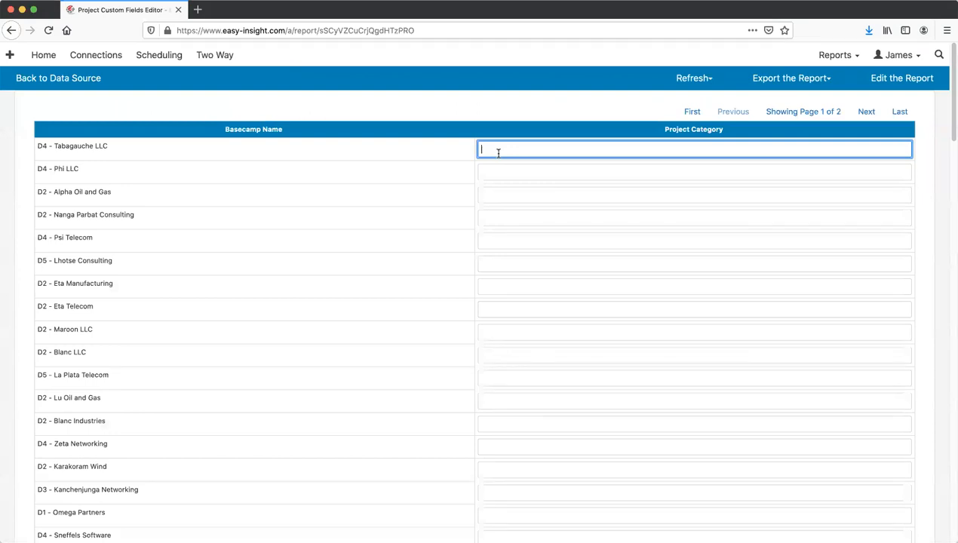
{"action": "type", "text": "Marketing"}
{"action": "key", "text": "Tab"}
{"action": "type", "text": "S"}
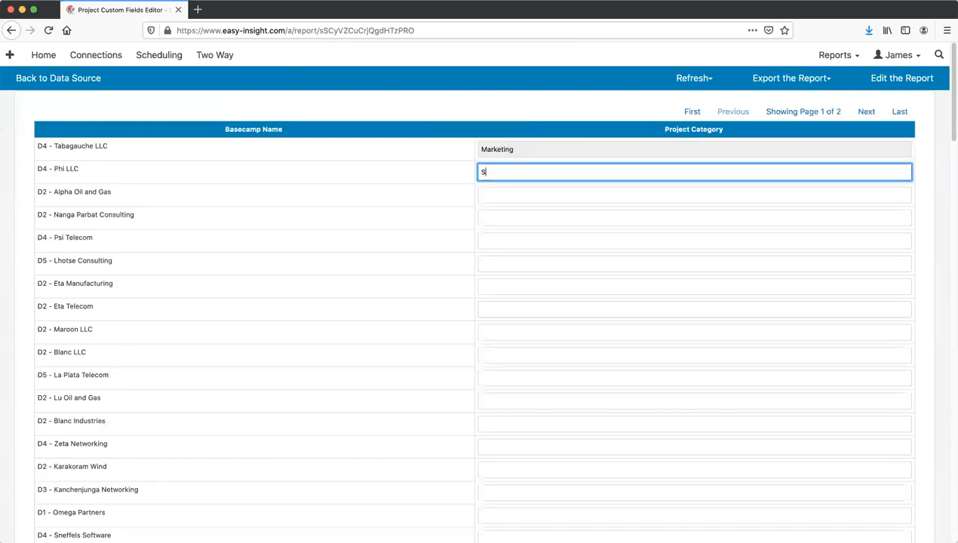
{"action": "key", "text": "Tab"}
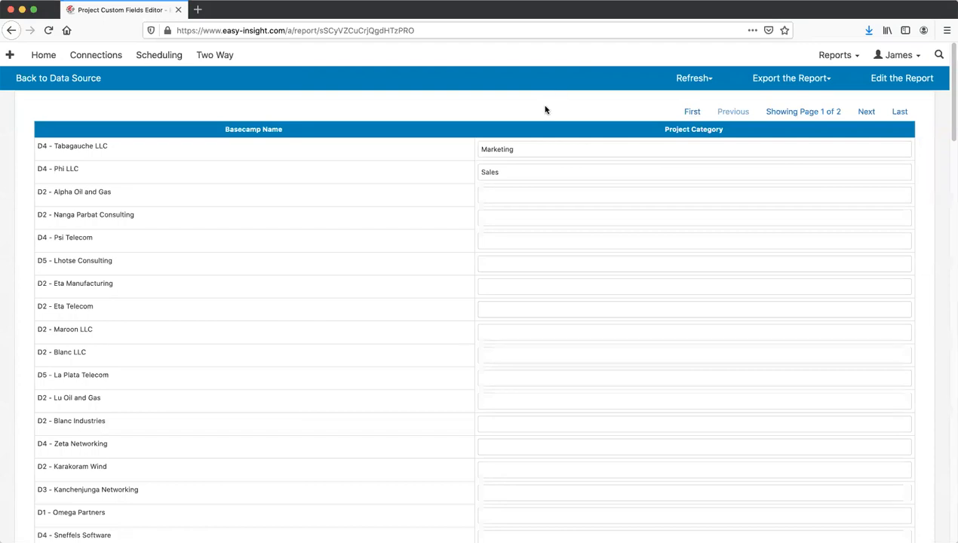
- Set the Project Category column's predefined values to use a configured set of values
{"action": "left_click", "coordinate": [867, 85]}
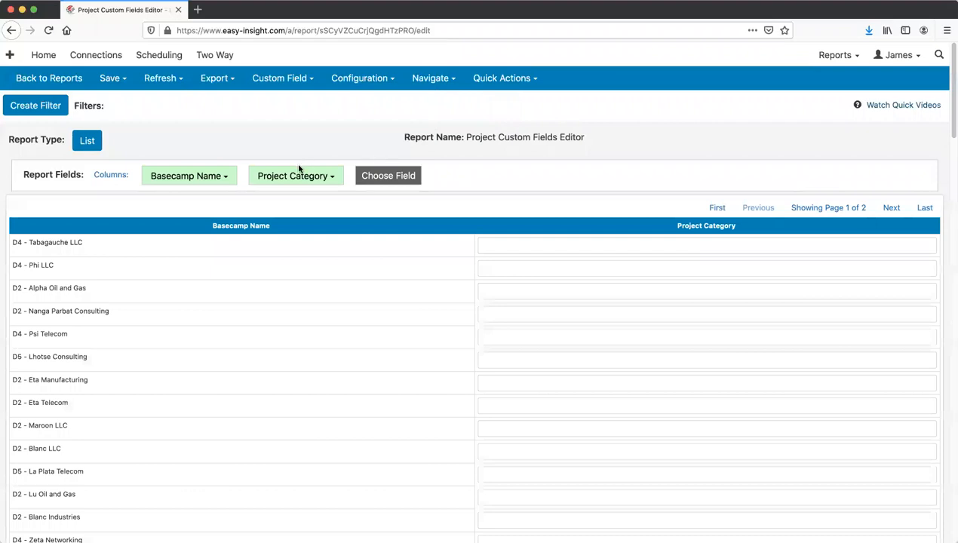
{"action": "left_click", "coordinate": [304, 178]}
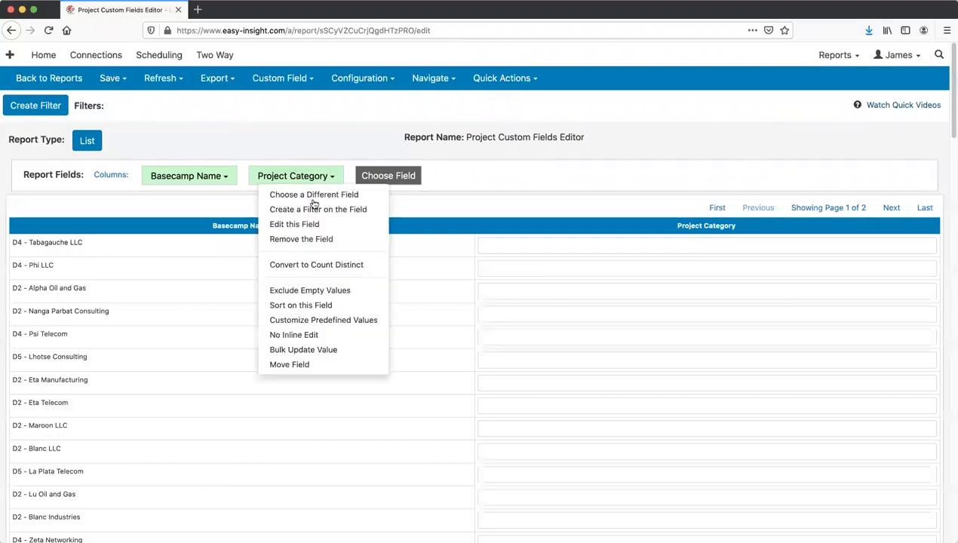
{"action": "left_click", "coordinate": [338, 321]}
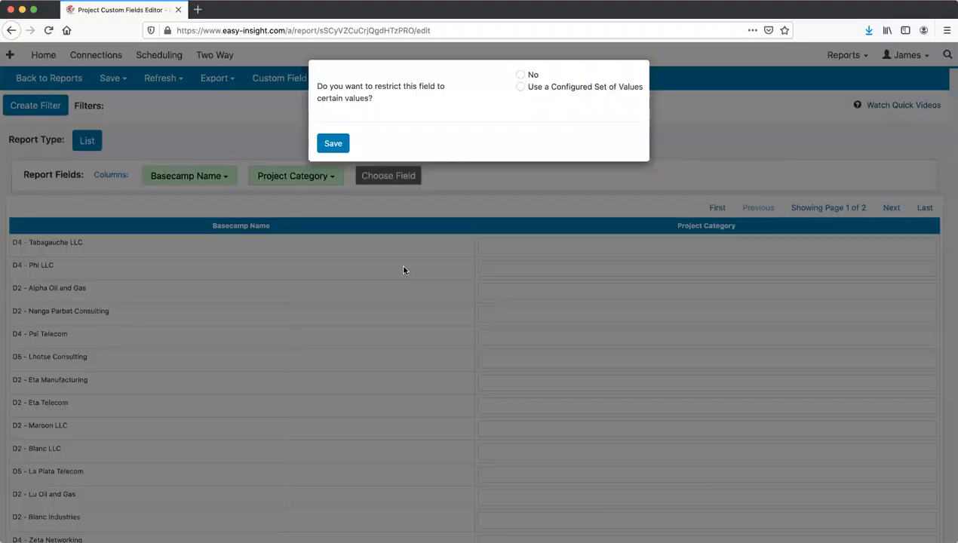
{"action": "left_click", "coordinate": [521, 87]}
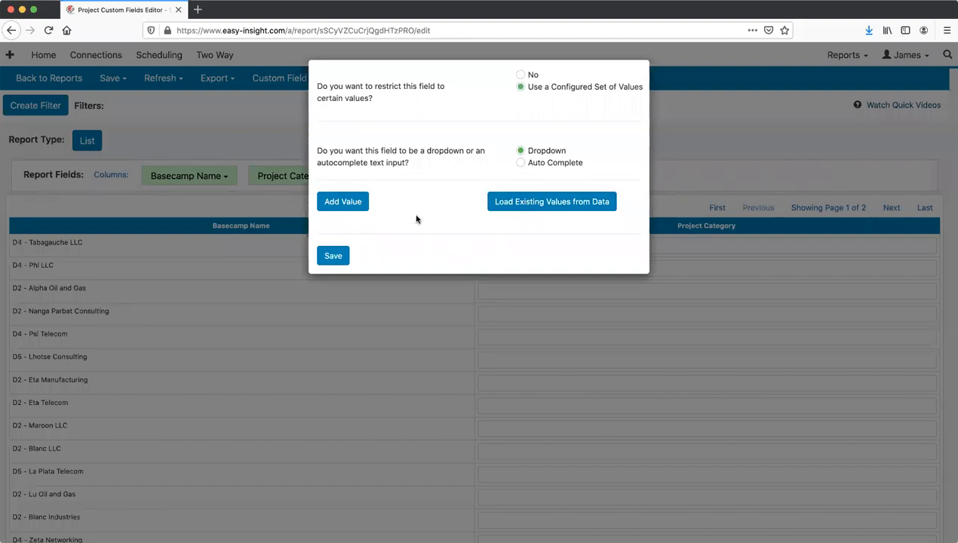
- Add Marketing and Sales as the allowed values and save the list
{"action": "left_click", "coordinate": [342, 204]}
{"action": "left_click", "coordinate": [412, 232]}
{"action": "type", "text": "Marketing"}
{"action": "left_click", "coordinate": [338, 207]}
{"action": "left_click", "coordinate": [412, 249]}
{"action": "type", "text": "Sales"}
{"action": "left_click", "coordinate": [332, 296]}
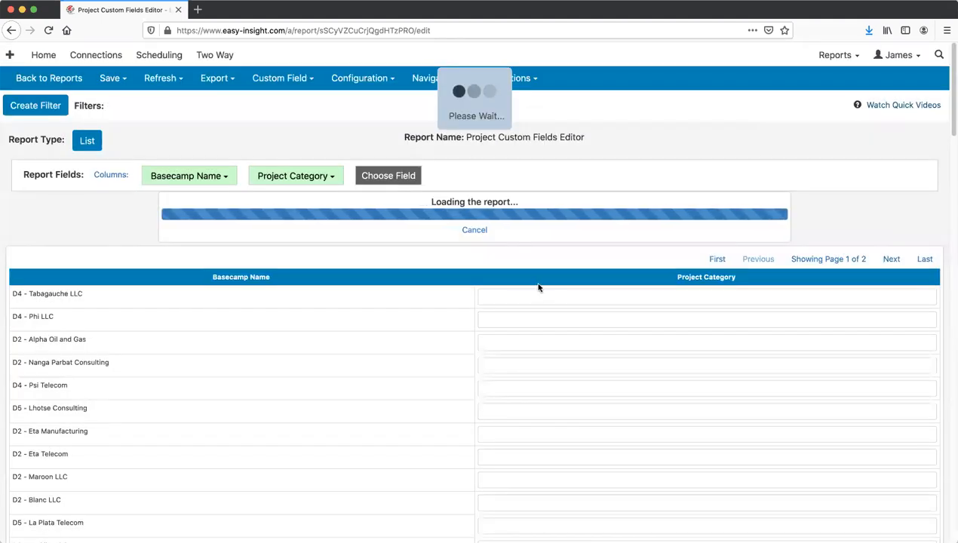
{"action": "left_click", "coordinate": [545, 244]}
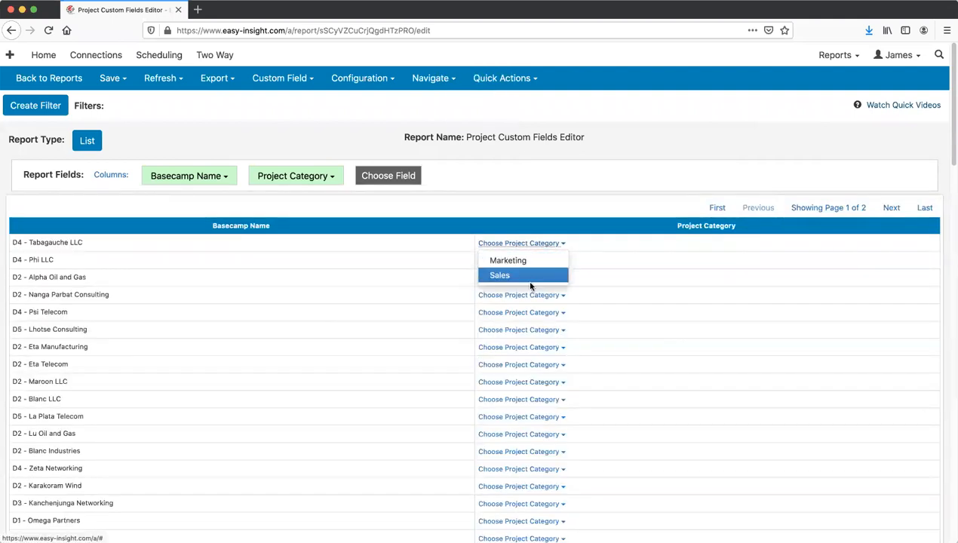
{"action": "left_click", "coordinate": [520, 132]}
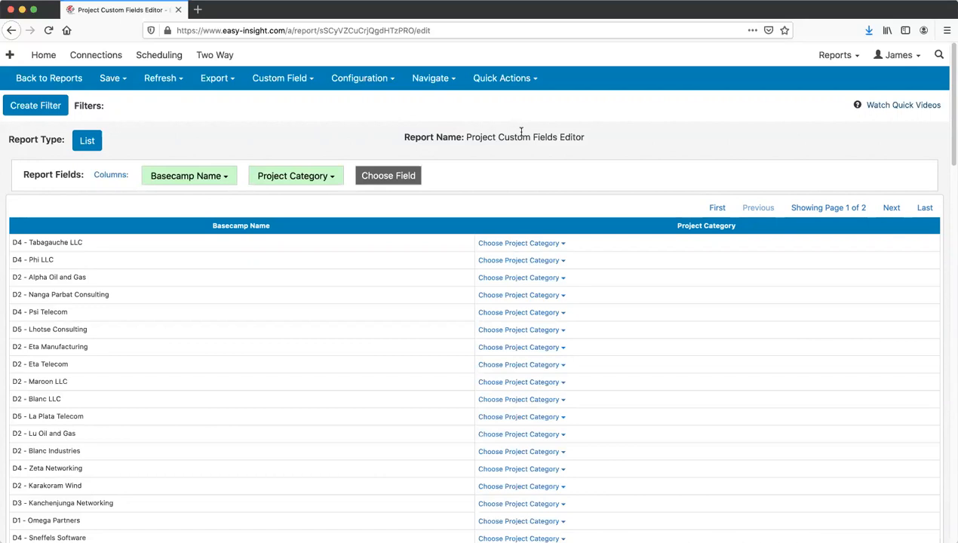
- Return from the editor to the Basecamp data source page and show the Create options
{"action": "left_click", "coordinate": [70, 83]}
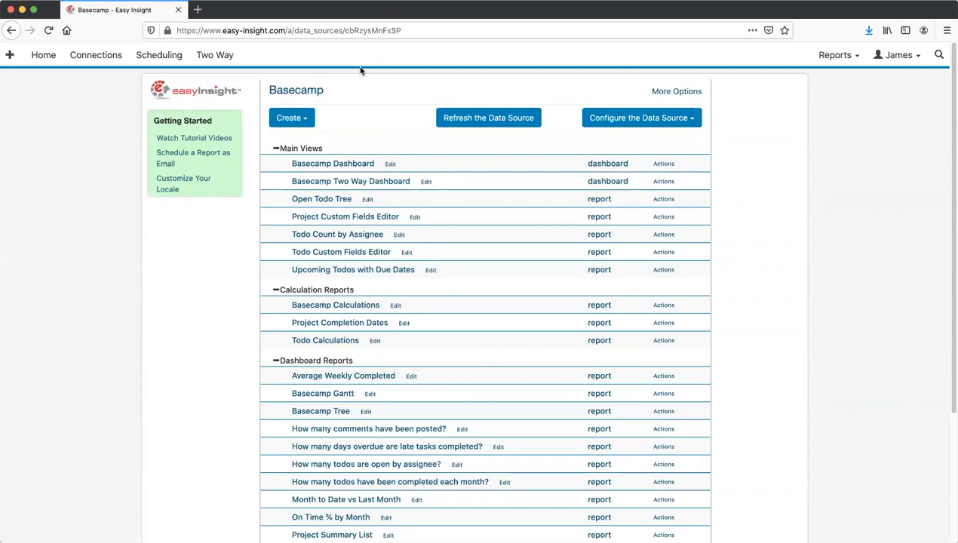
{"action": "left_click", "coordinate": [291, 118]}
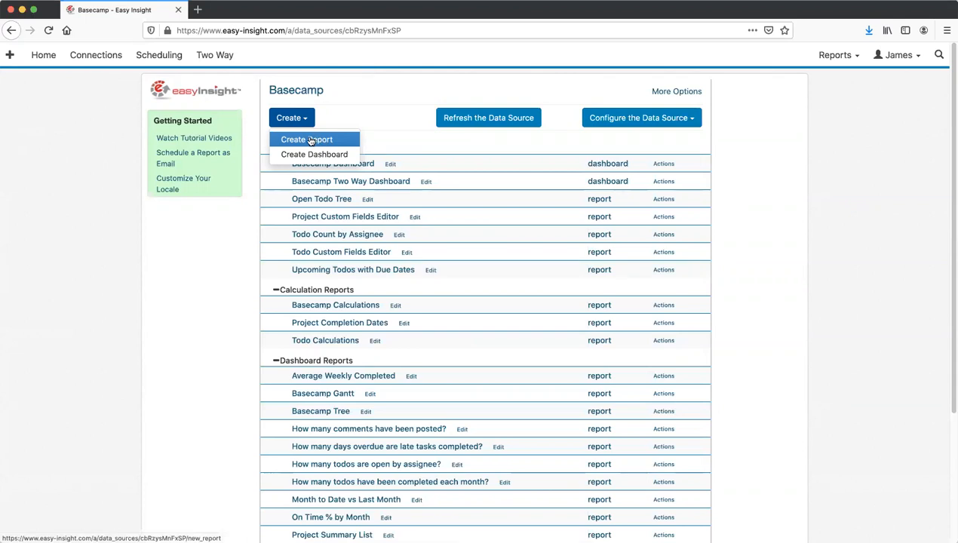
- Create a new report with the Todos > Todo Name column and begin a new filter
{"action": "left_click", "coordinate": [311, 141]}
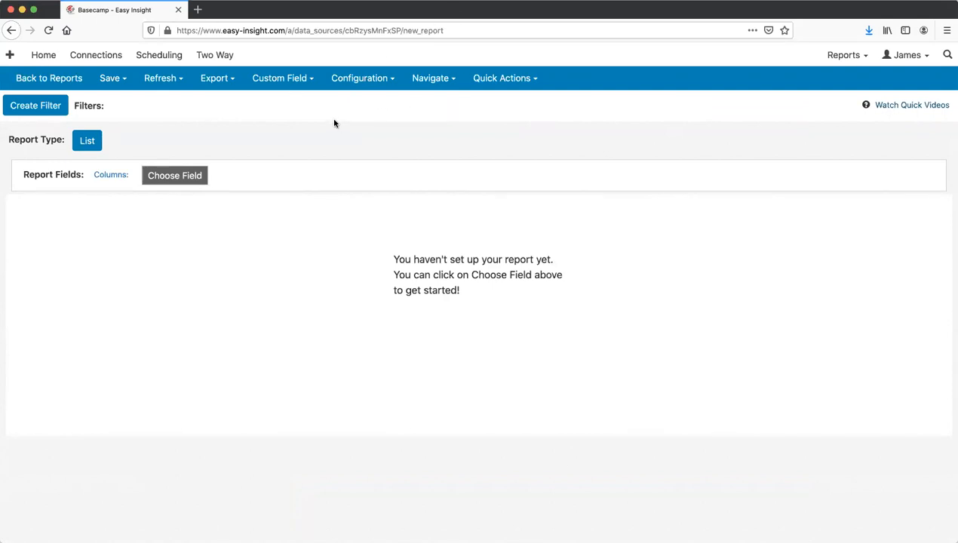
{"action": "left_click", "coordinate": [169, 173]}
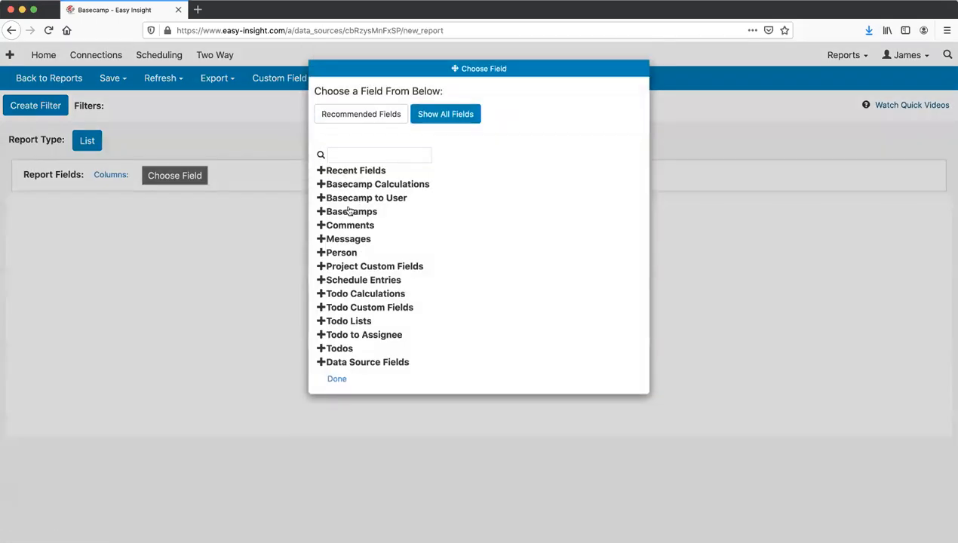
{"action": "left_click", "coordinate": [340, 349]}
{"action": "scroll", "coordinate": [354, 336], "scroll_direction": "down", "scroll_amount": 5}
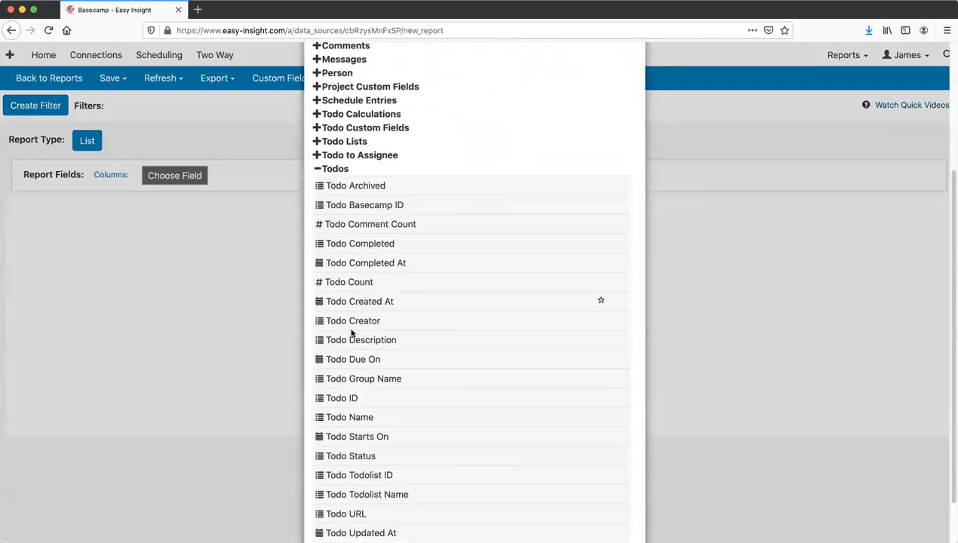
{"action": "left_click", "coordinate": [350, 361]}
{"action": "left_click", "coordinate": [254, 175]}
{"action": "left_click", "coordinate": [96, 101]}
{"action": "left_click", "coordinate": [56, 113]}
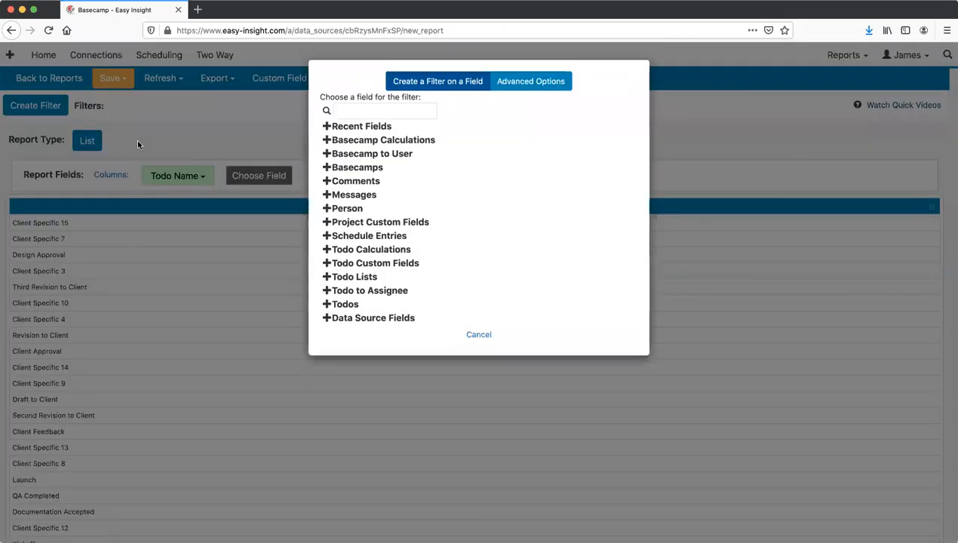
- Filter on Todo Completed At with a Month - Year range of Jun 2020 to Jun 2020
{"action": "left_click", "coordinate": [351, 305]}
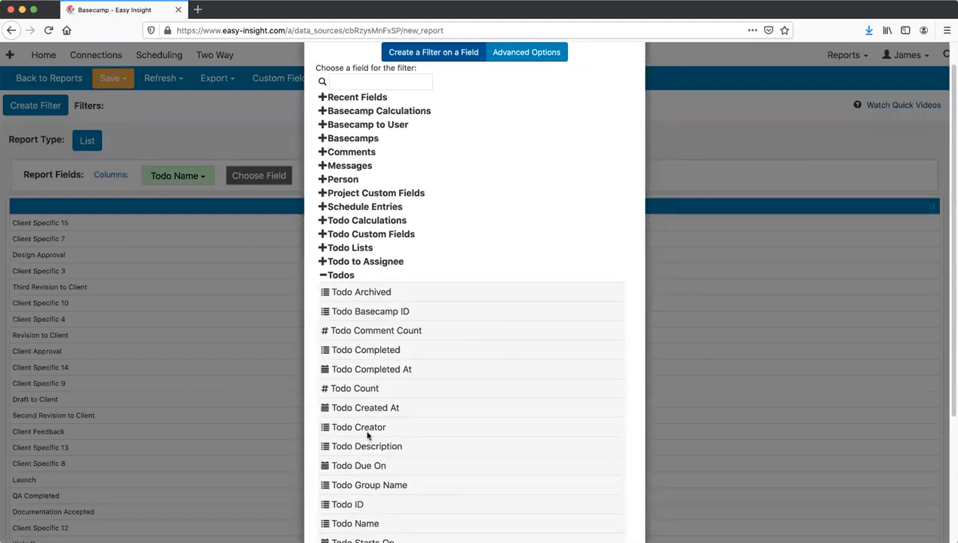
{"action": "left_click", "coordinate": [373, 370]}
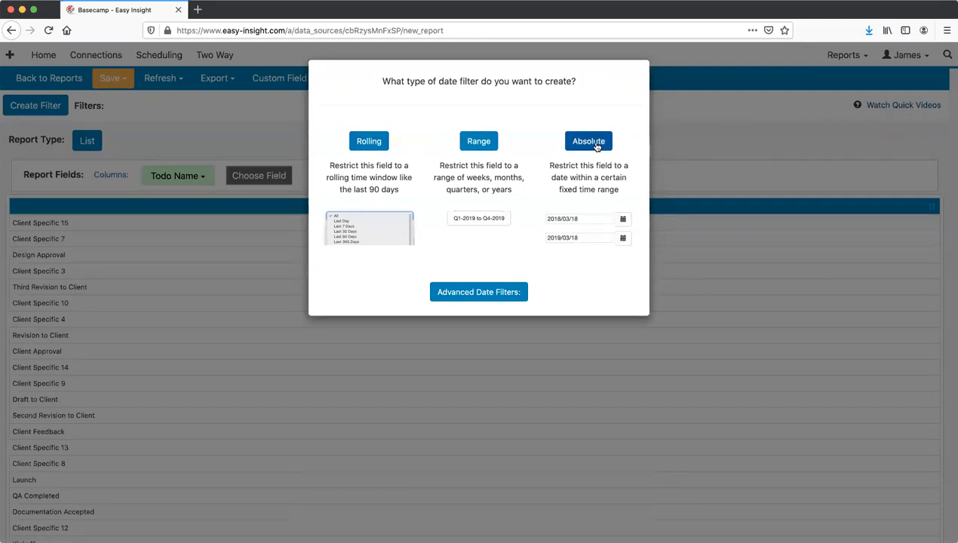
{"action": "left_click", "coordinate": [469, 145]}
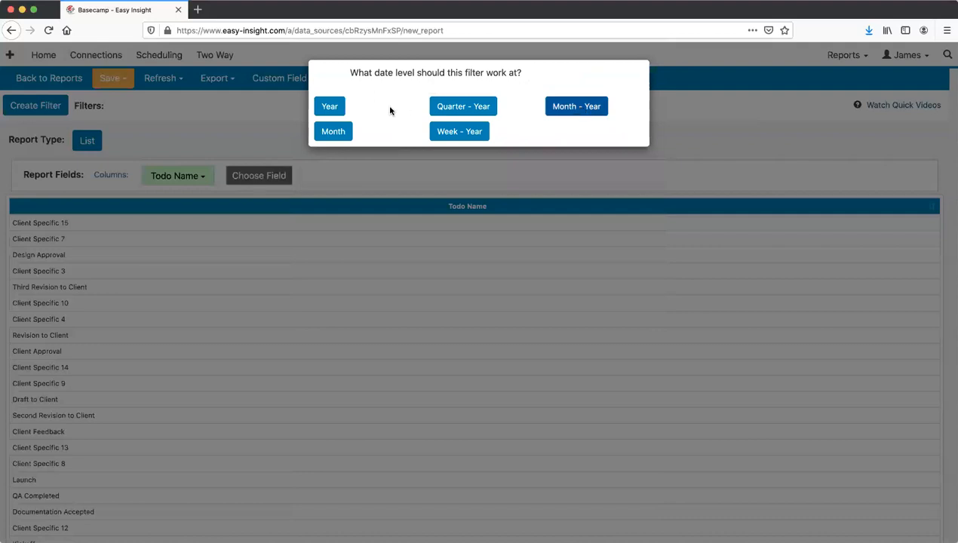
{"action": "left_click", "coordinate": [591, 112]}
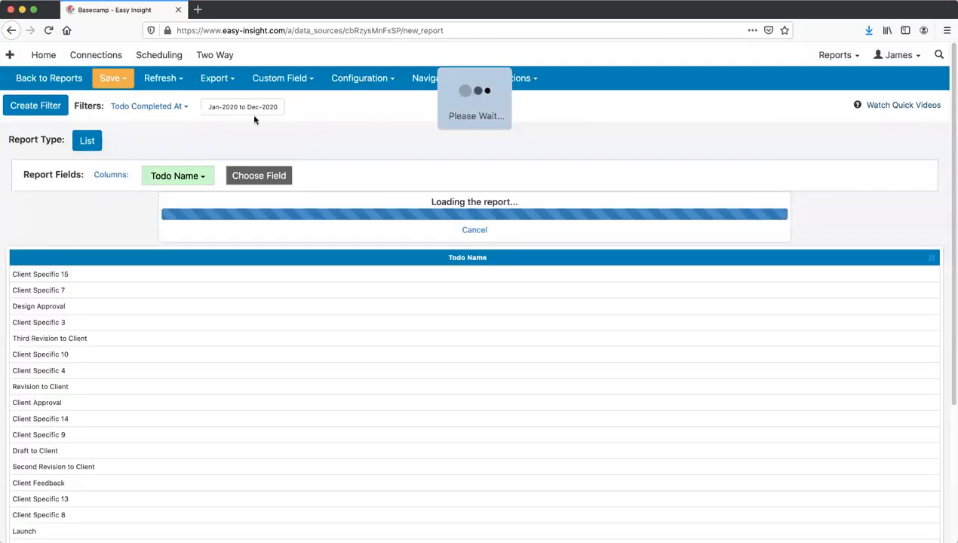
{"action": "left_click", "coordinate": [241, 108]}
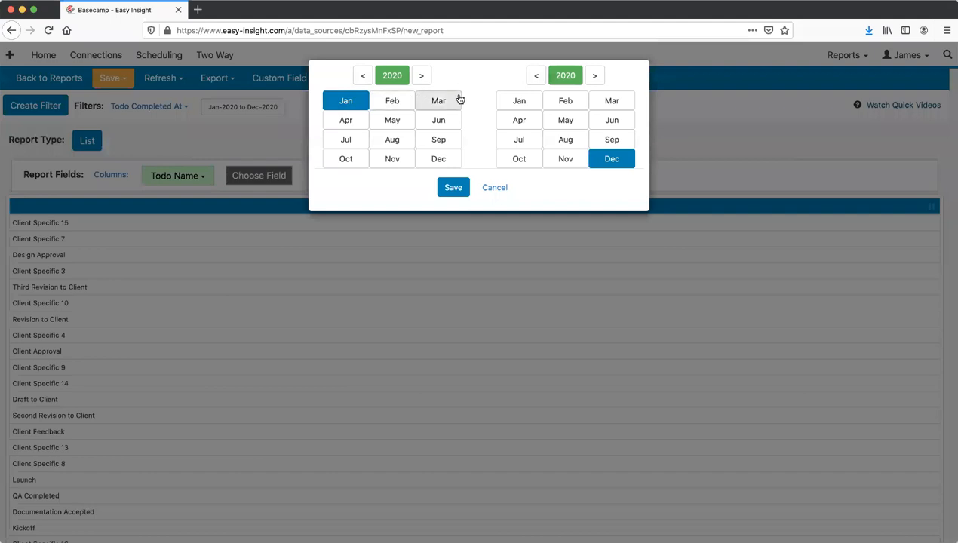
{"action": "left_click", "coordinate": [432, 120]}
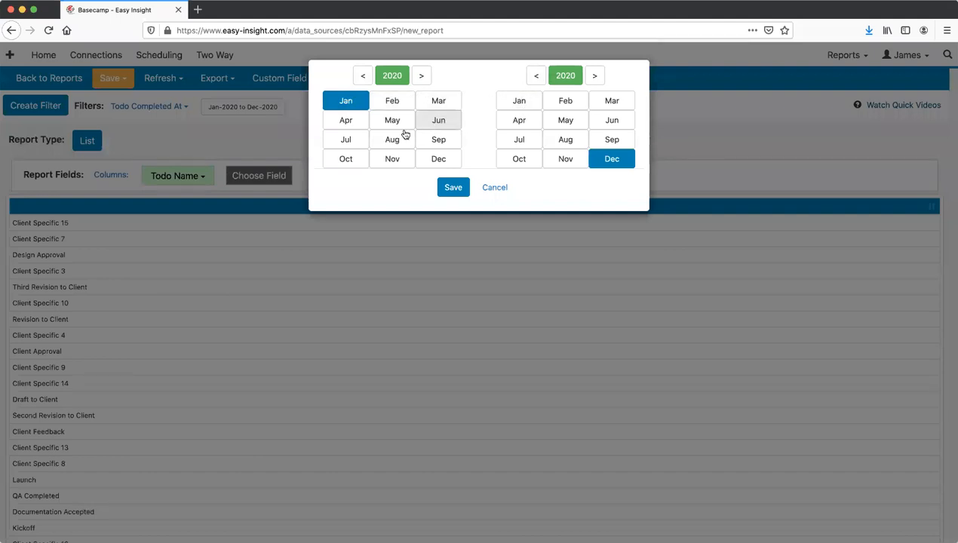
{"action": "left_click", "coordinate": [612, 120]}
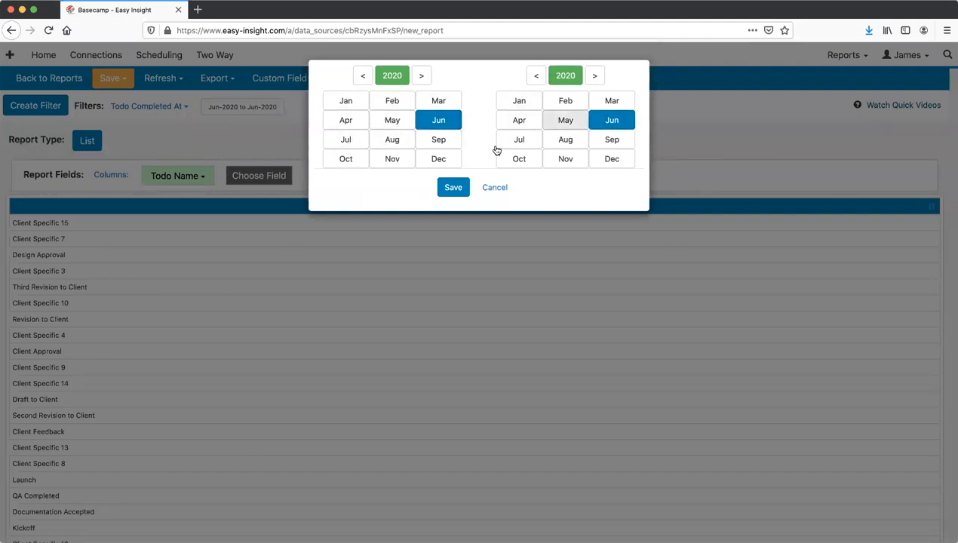
{"action": "left_click", "coordinate": [453, 187]}
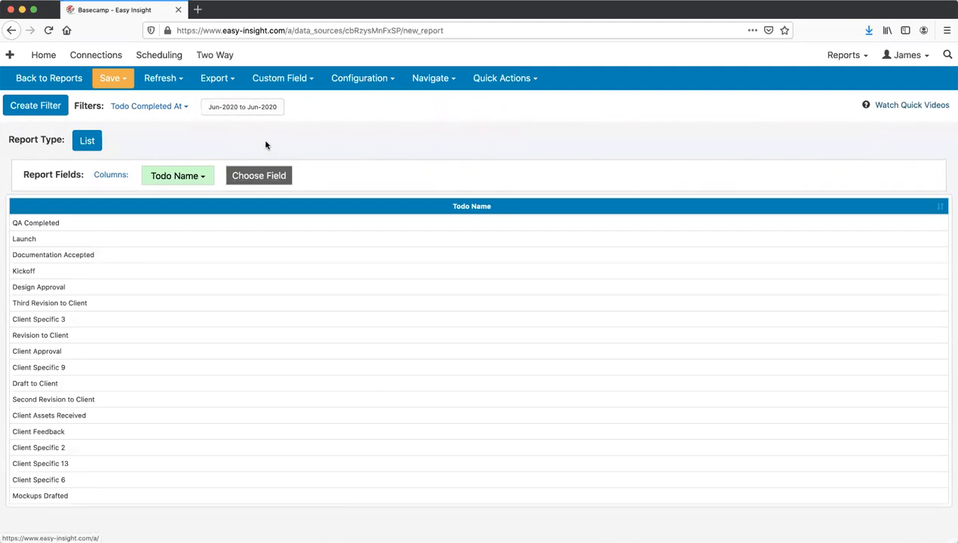
- Replace the Todo Completed At filter with a Todo Name pattern-match filter for 'Client Specific'
{"action": "left_click", "coordinate": [146, 113]}
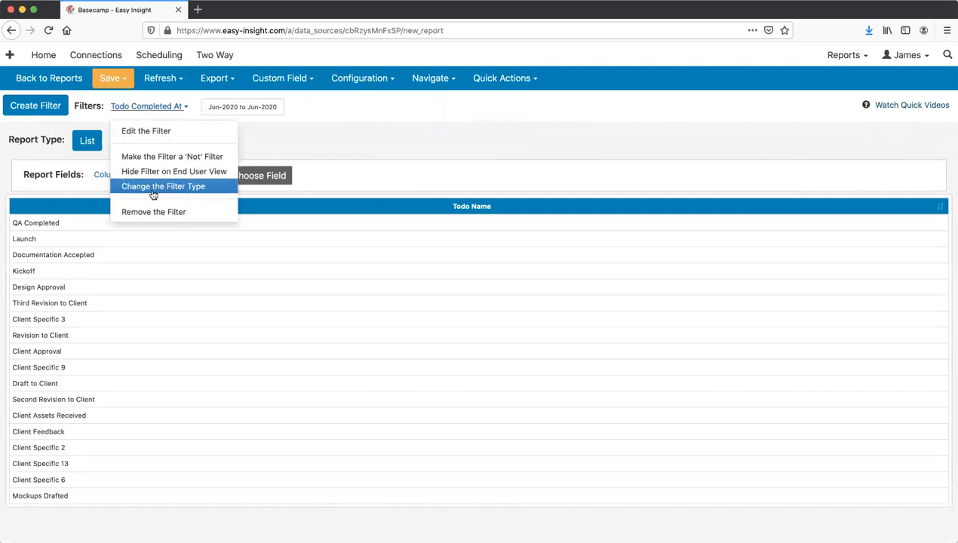
{"action": "left_click", "coordinate": [157, 212]}
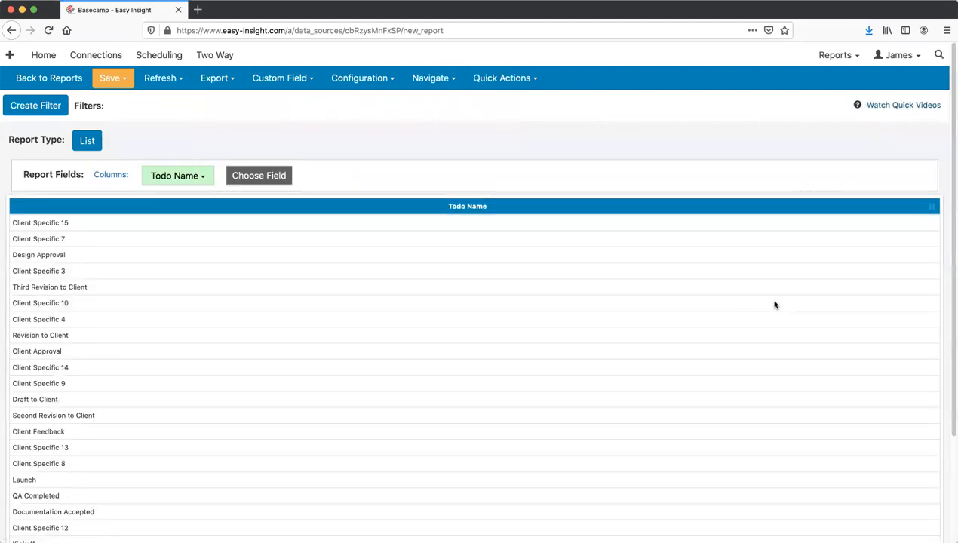
{"action": "left_click", "coordinate": [188, 178]}
{"action": "left_click", "coordinate": [162, 136]}
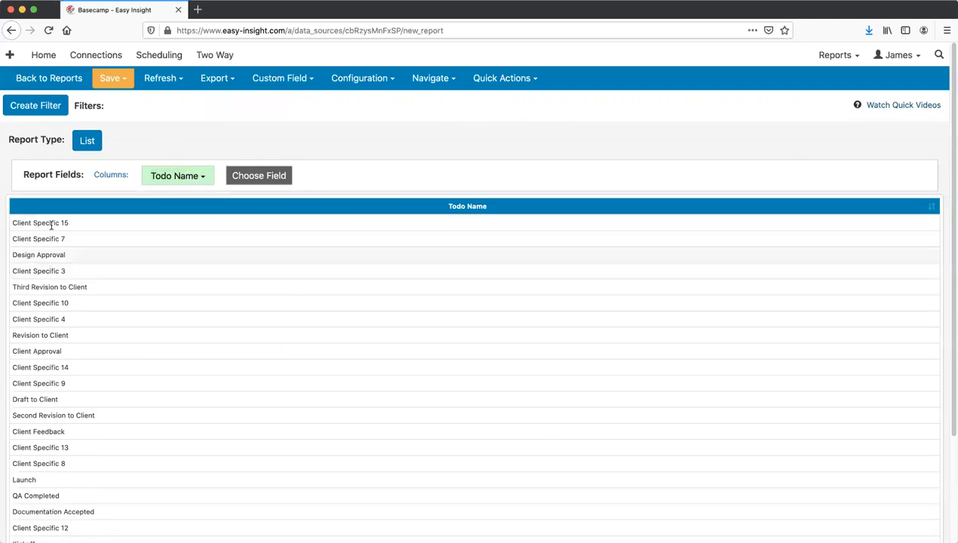
{"action": "left_click", "coordinate": [173, 178]}
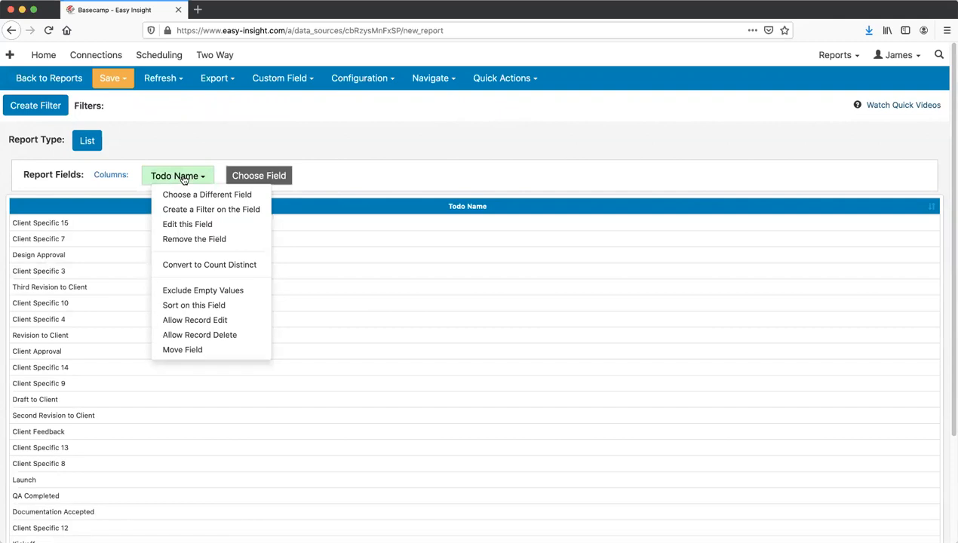
{"action": "left_click", "coordinate": [208, 209]}
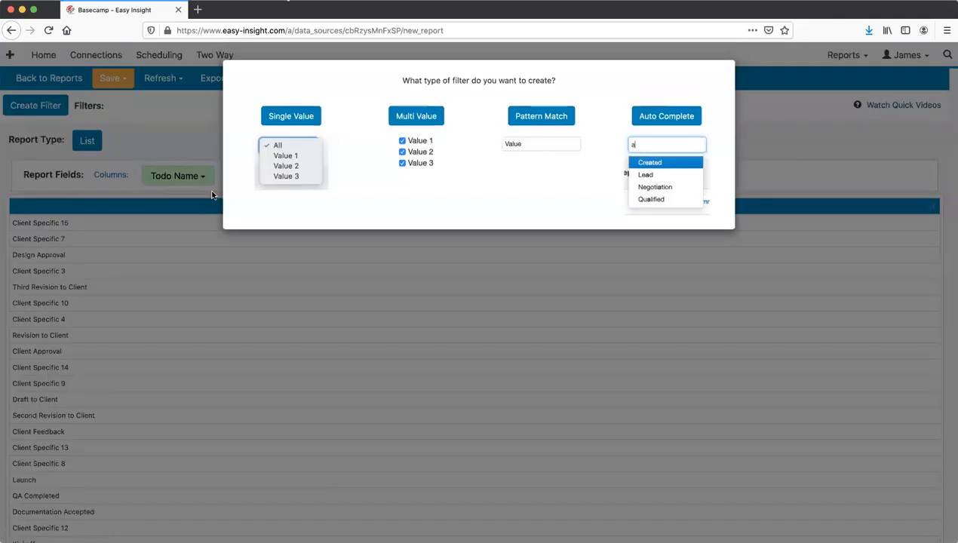
{"action": "left_click", "coordinate": [548, 118]}
{"action": "left_click", "coordinate": [242, 108]}
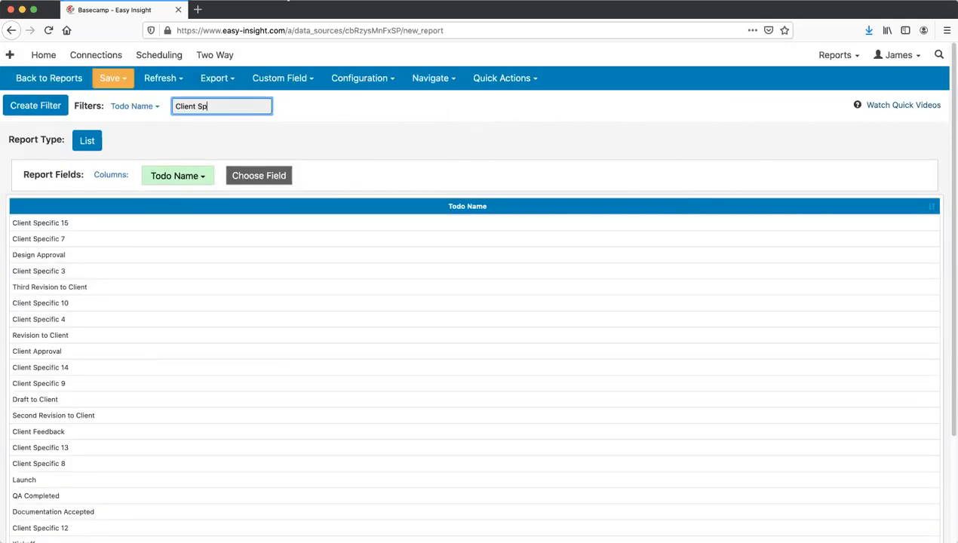
{"action": "left_click", "coordinate": [260, 136]}
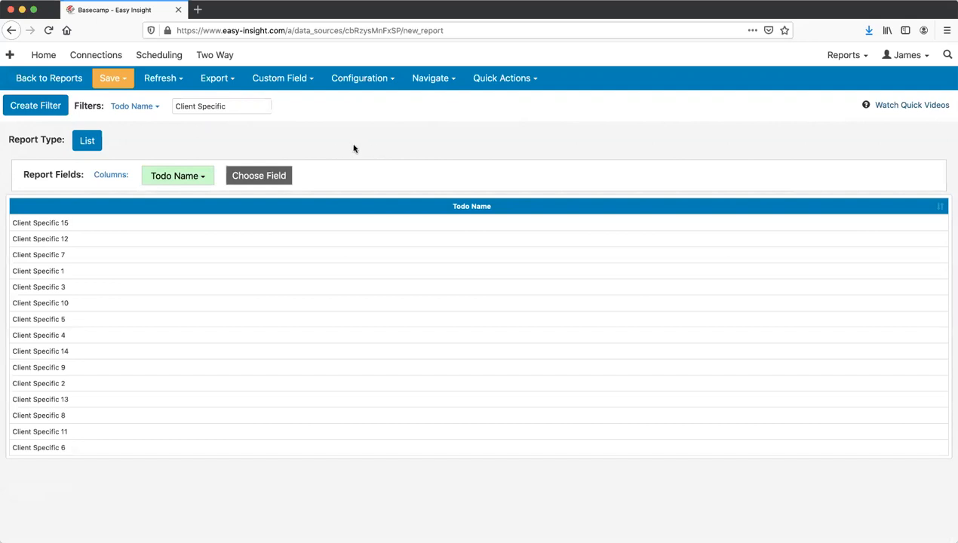
{"action": "left_click", "coordinate": [270, 176]}
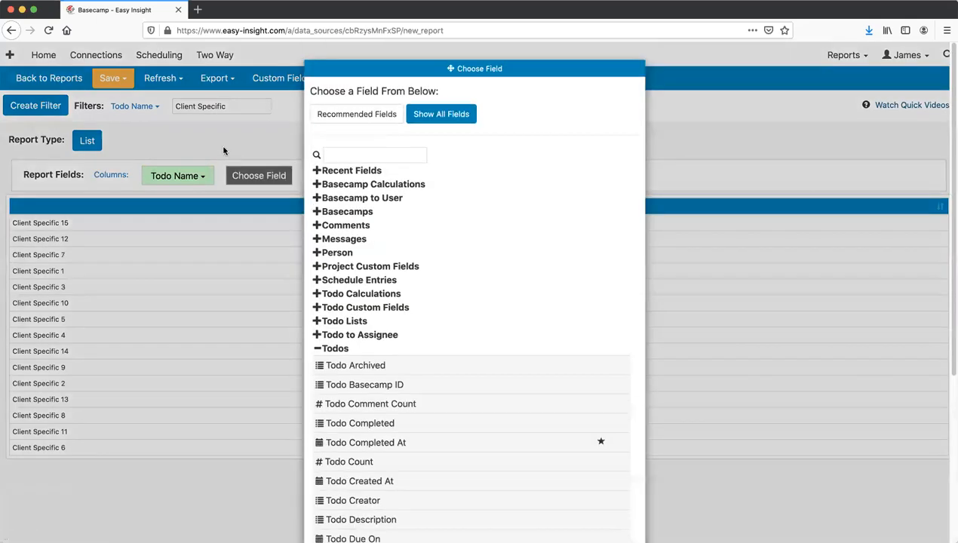
{"action": "scroll", "coordinate": [315, 175], "scroll_direction": "down", "scroll_amount": 5}
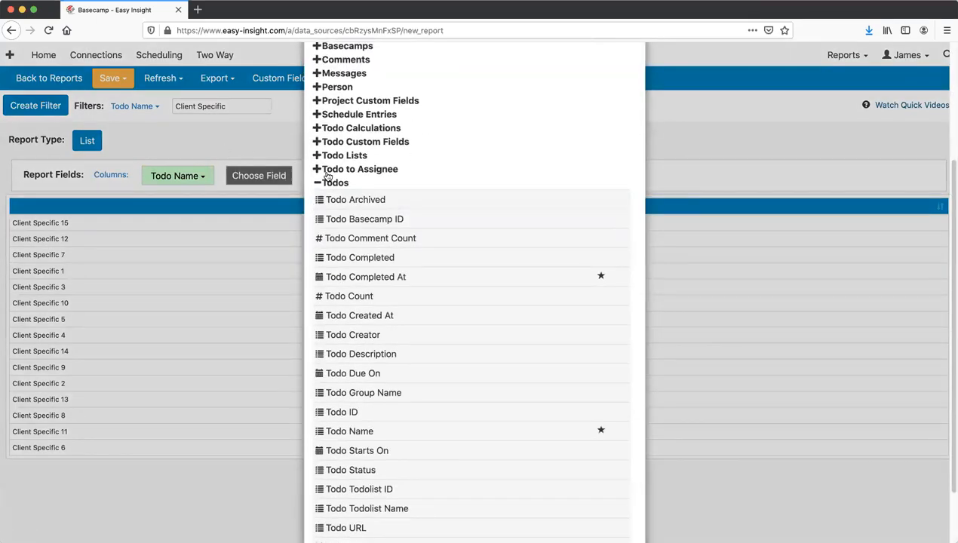
{"action": "scroll", "coordinate": [327, 176], "scroll_direction": "down", "scroll_amount": 2}
{"action": "scroll", "coordinate": [327, 176], "scroll_direction": "up", "scroll_amount": 6}
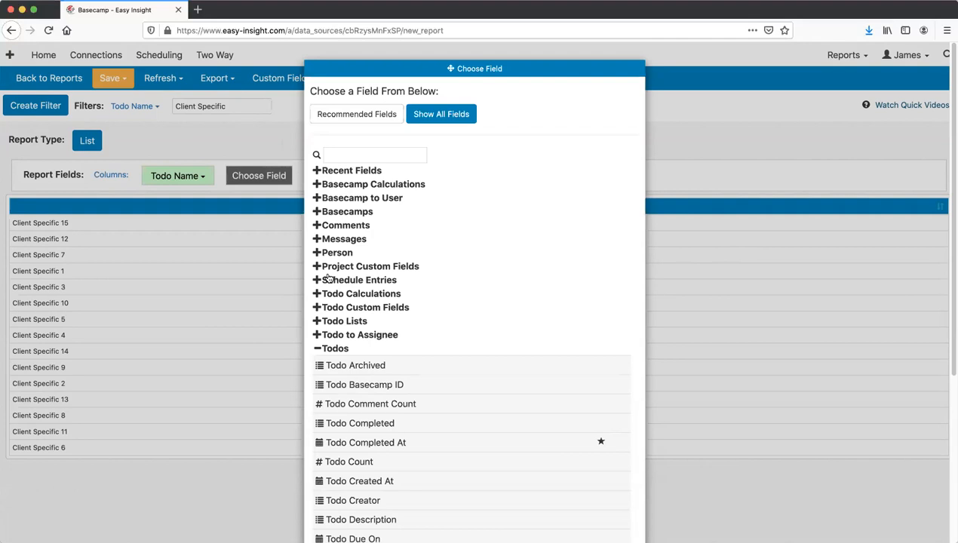
{"action": "left_click", "coordinate": [373, 281]}
{"action": "scroll", "coordinate": [374, 283], "scroll_direction": "down", "scroll_amount": 3}
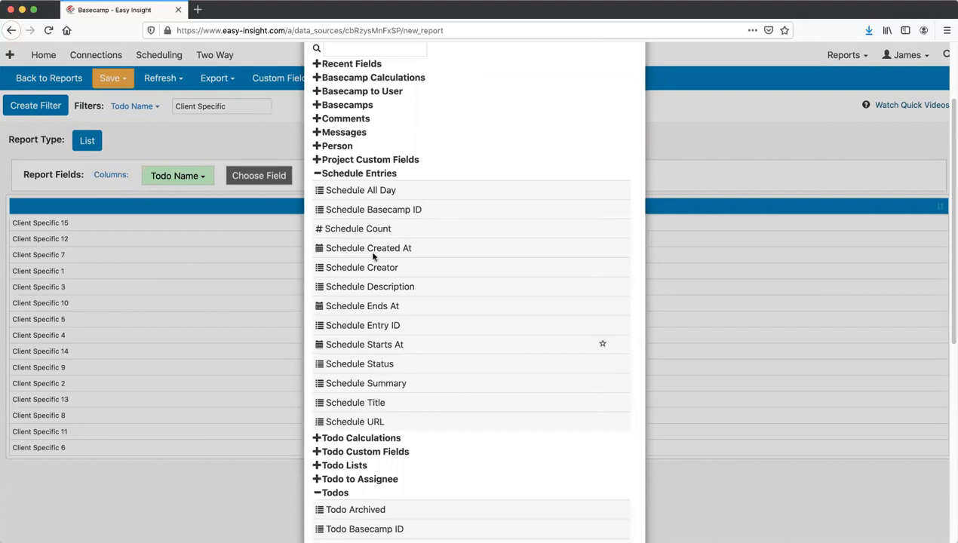
{"action": "scroll", "coordinate": [351, 226], "scroll_direction": "up", "scroll_amount": 3}
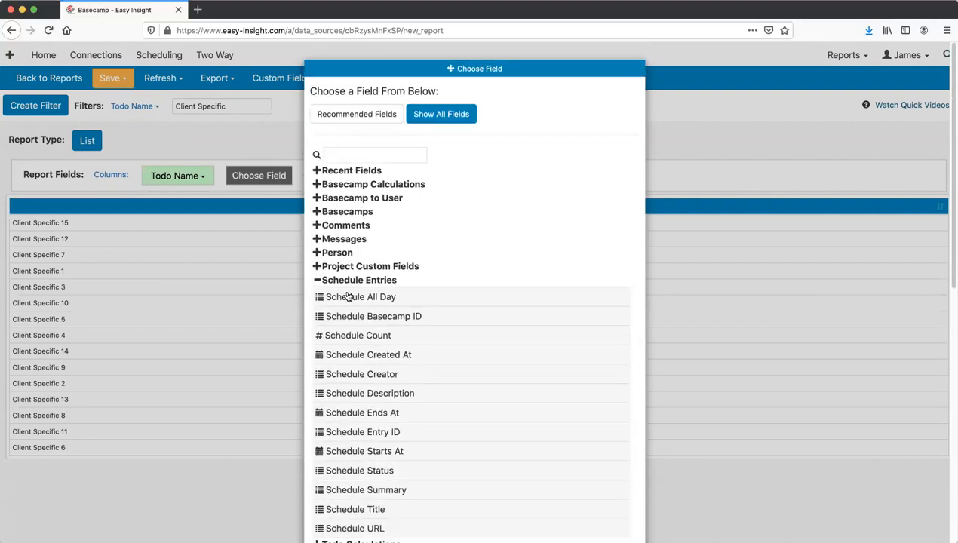
{"action": "left_click", "coordinate": [350, 282]}
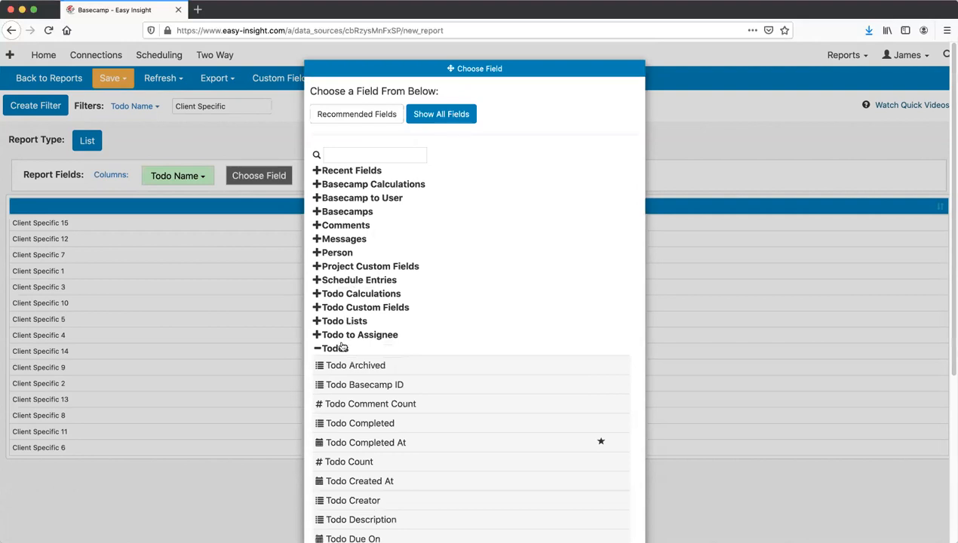
{"action": "left_click", "coordinate": [341, 347]}
{"action": "left_click", "coordinate": [349, 268]}
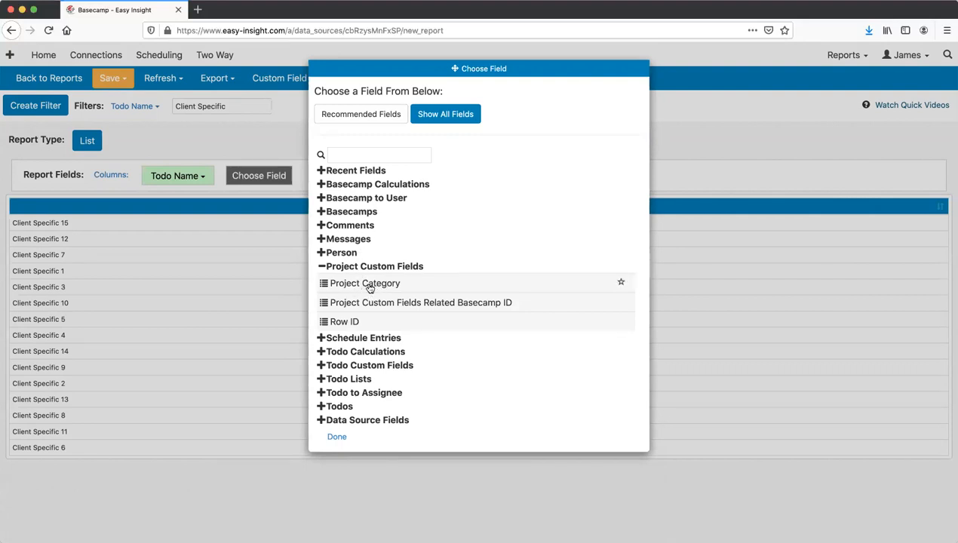
{"action": "left_click", "coordinate": [246, 120]}
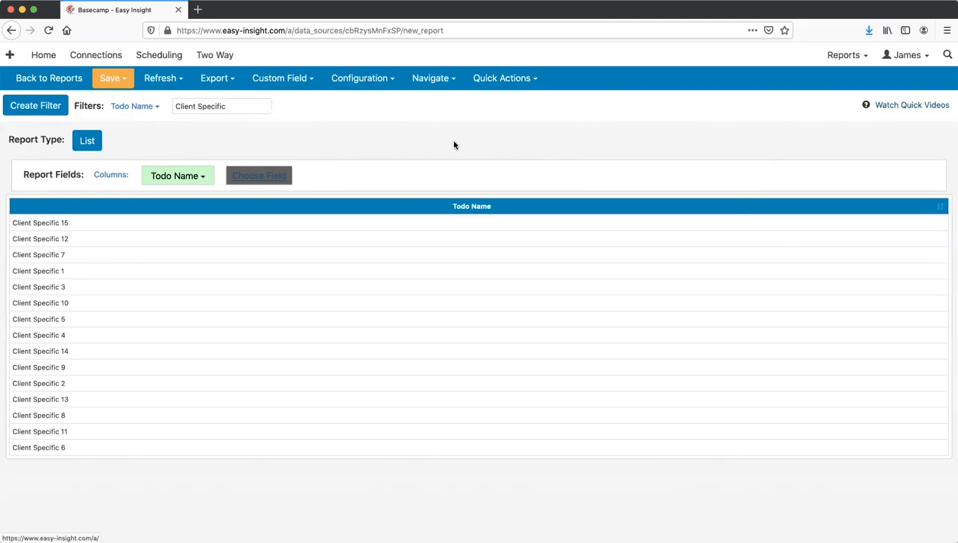
- Glance at the Configuration options, then leave the report editor via Back to Reports
{"action": "left_click", "coordinate": [332, 83]}
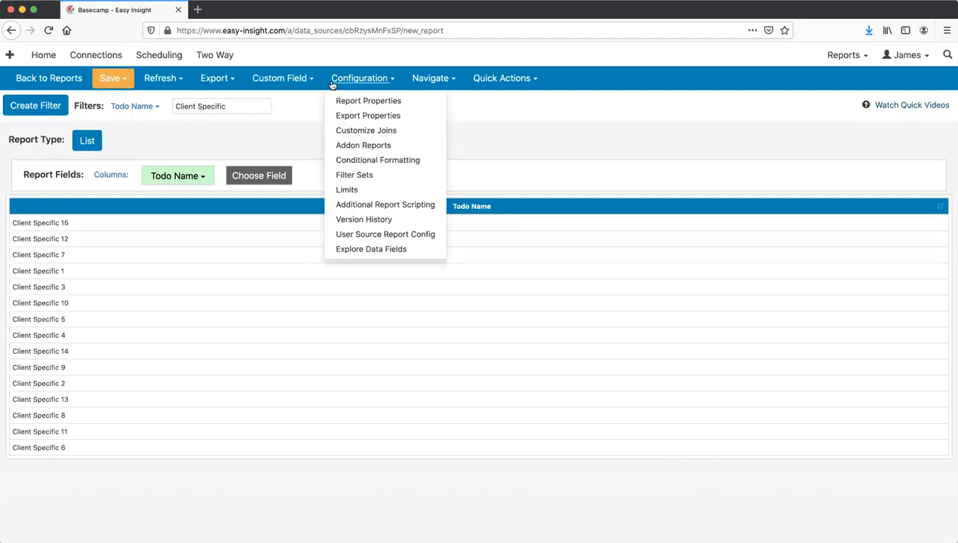
{"action": "left_click", "coordinate": [286, 142]}
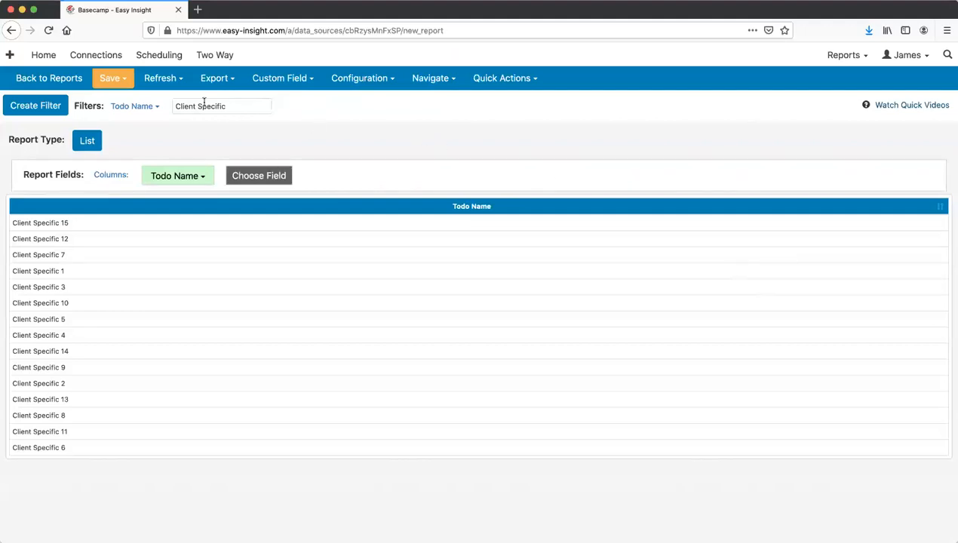
{"action": "left_click", "coordinate": [64, 83]}
- Discard the unsaved report and open the Basecamp Dashboard's Resource Allocation page
{"action": "left_click", "coordinate": [474, 105]}
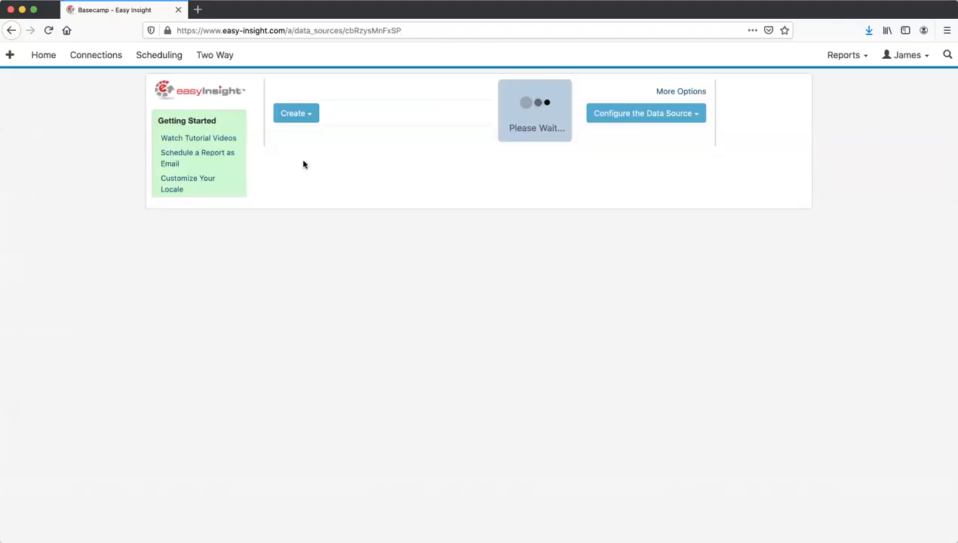
{"action": "left_click", "coordinate": [327, 165]}
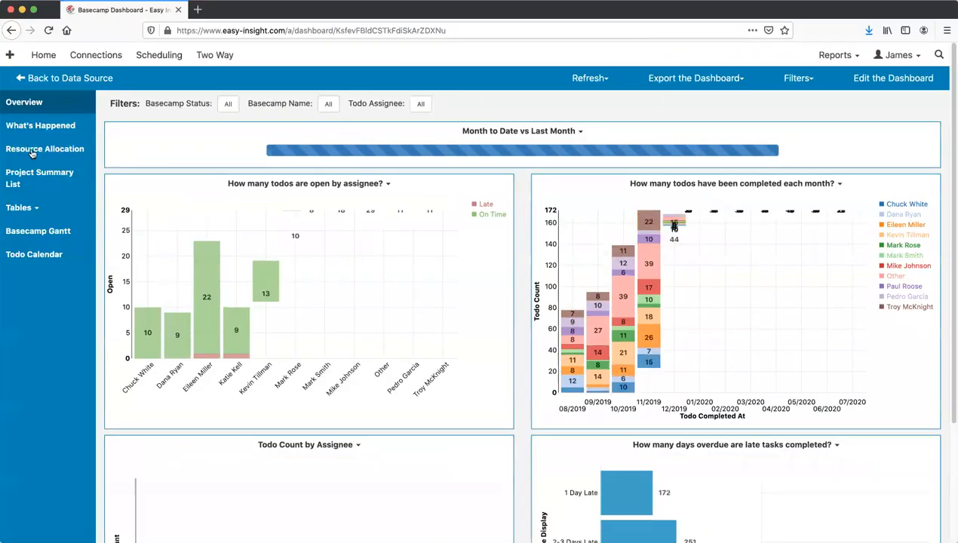
{"action": "left_click", "coordinate": [45, 148]}
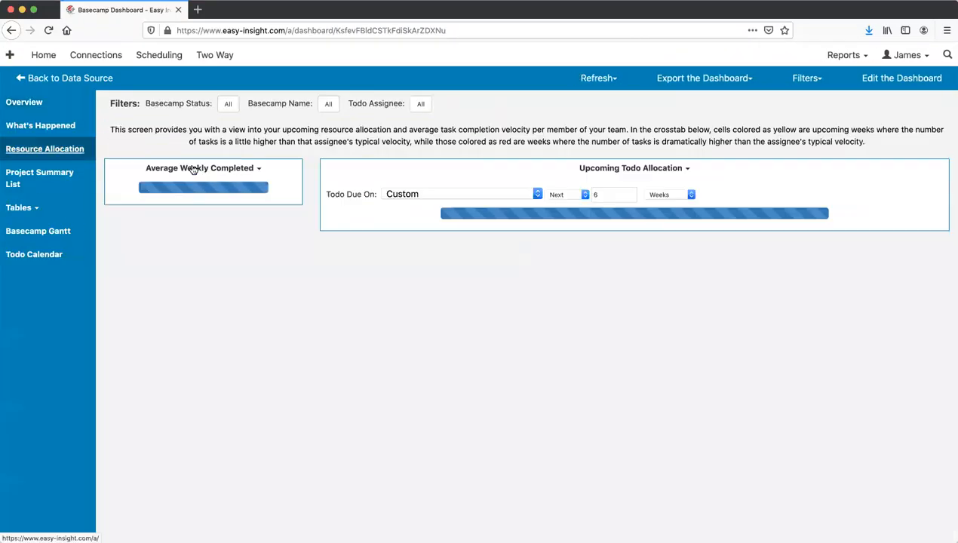